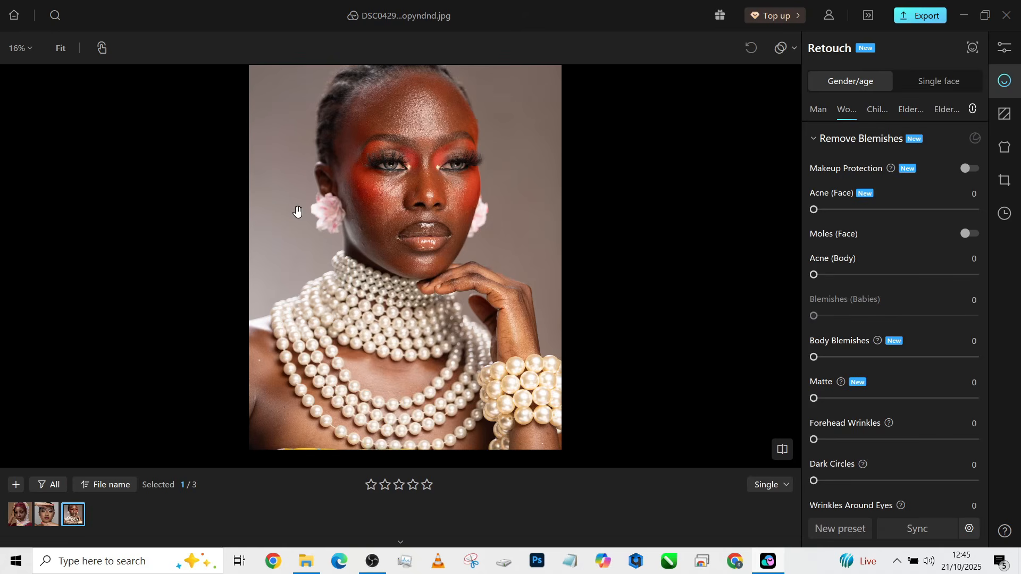
Step: Examine the skin texture and blemishes on the portrait's forehead, eye area, cheeks and lips up close
{"action": "scroll", "coordinate": [412, 122], "scroll_direction": "up", "scroll_amount": 5}
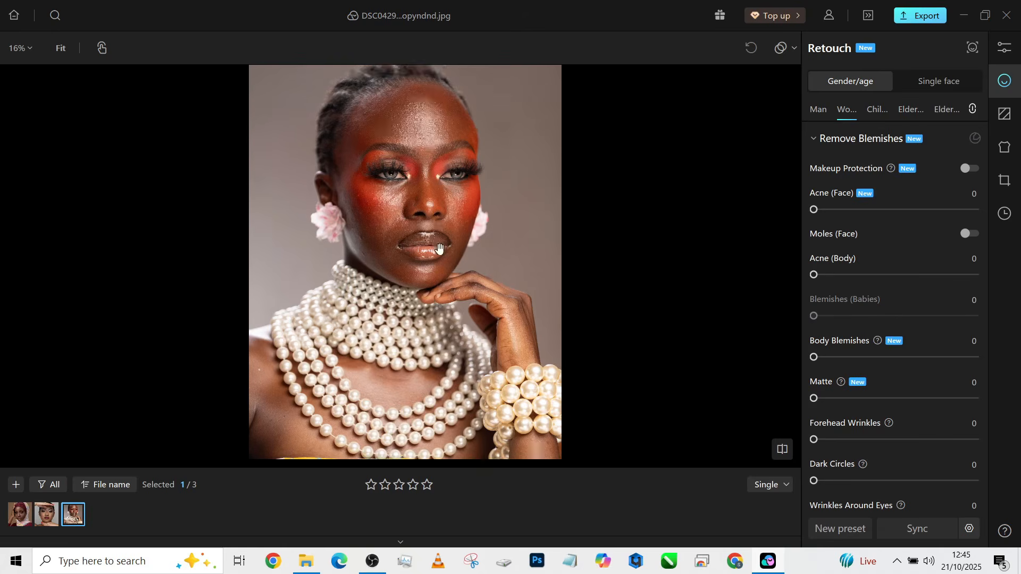
{"action": "scroll", "coordinate": [412, 123], "scroll_direction": "up", "scroll_amount": 4}
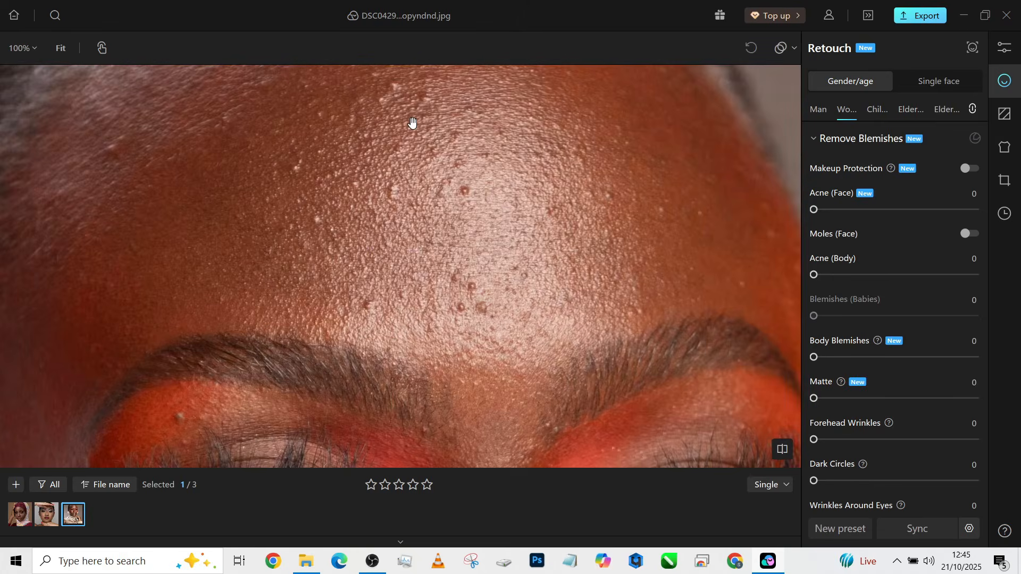
{"action": "scroll", "coordinate": [412, 123], "scroll_direction": "down", "scroll_amount": 8}
{"action": "scroll", "coordinate": [415, 87], "scroll_direction": "up", "scroll_amount": 2}
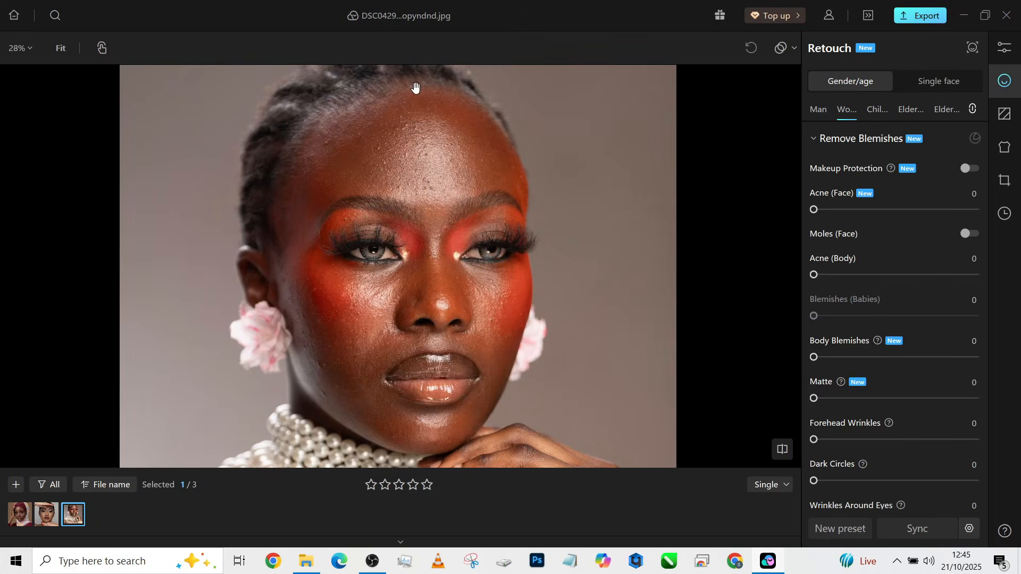
{"action": "scroll", "coordinate": [424, 165], "scroll_direction": "up", "scroll_amount": 4}
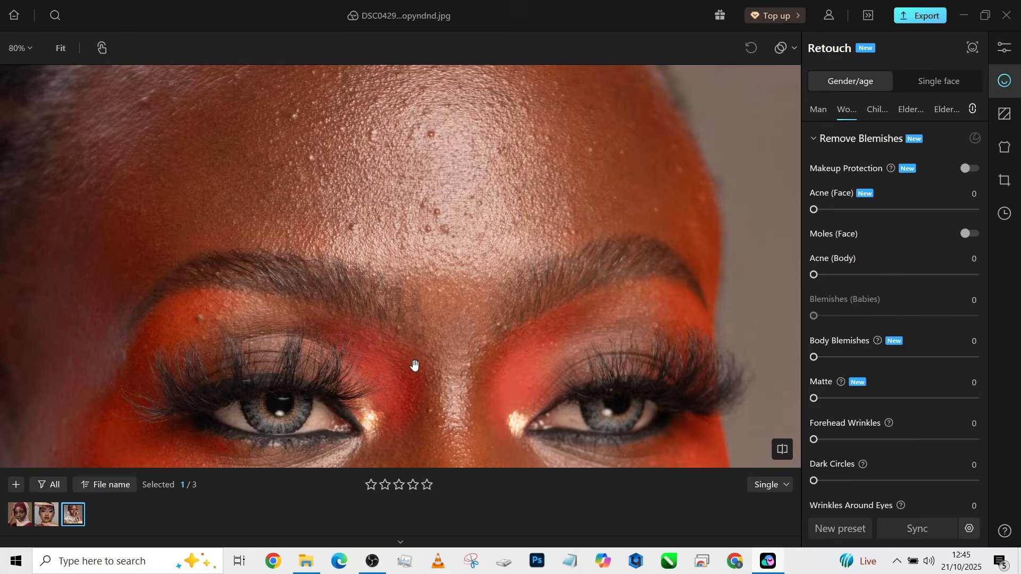
{"action": "left_click_drag", "start_coordinate": [422, 382], "coordinate": [465, 210]}
{"action": "left_click_drag", "start_coordinate": [382, 391], "coordinate": [352, 213]}
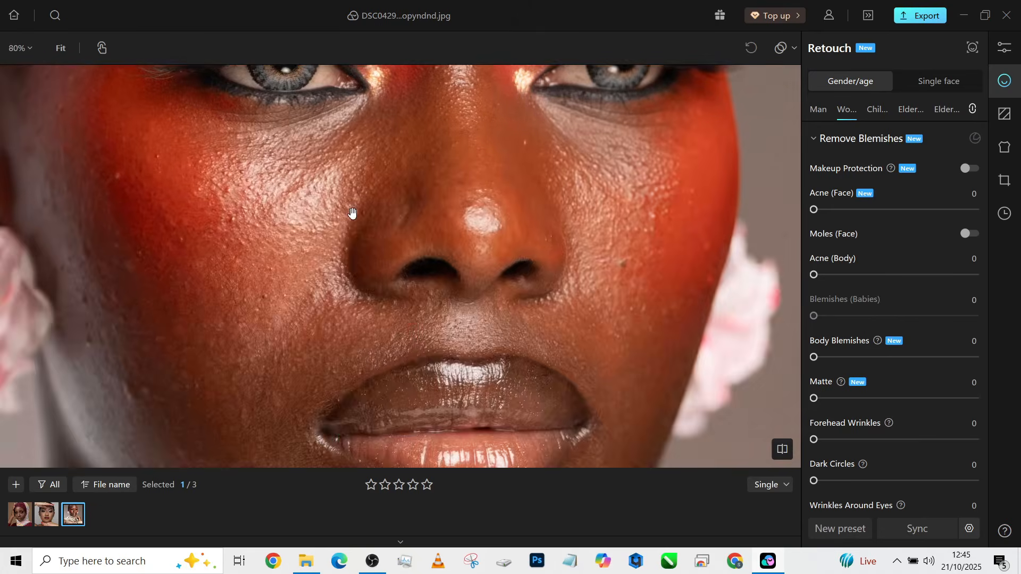
{"action": "left_click_drag", "start_coordinate": [423, 404], "coordinate": [426, 178]}
{"action": "left_click_drag", "start_coordinate": [442, 308], "coordinate": [459, 463]}
{"action": "left_click_drag", "start_coordinate": [361, 122], "coordinate": [367, 423]}
{"action": "left_click_drag", "start_coordinate": [461, 242], "coordinate": [377, 451]}
{"action": "scroll", "coordinate": [368, 252], "scroll_direction": "up", "scroll_amount": 4}
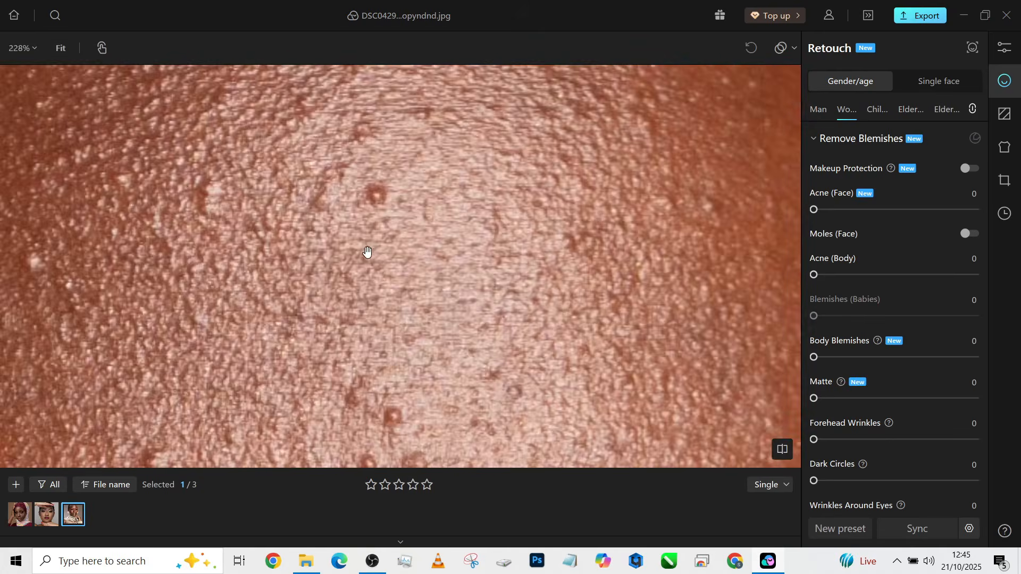
{"action": "scroll", "coordinate": [394, 246], "scroll_direction": "down", "scroll_amount": 4}
{"action": "left_click_drag", "start_coordinate": [469, 271], "coordinate": [493, 175]}
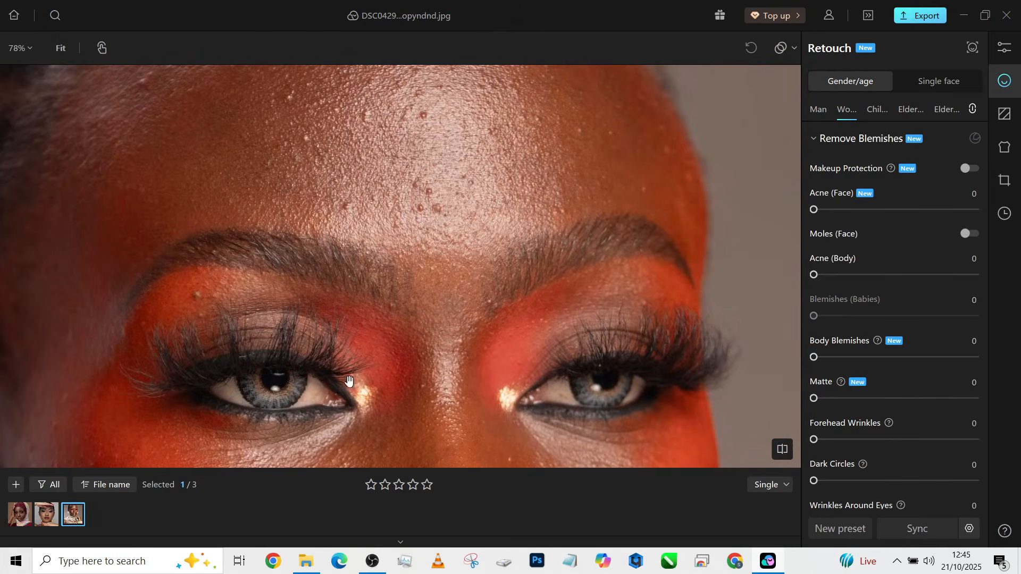
{"action": "left_click_drag", "start_coordinate": [348, 381], "coordinate": [381, 343]}
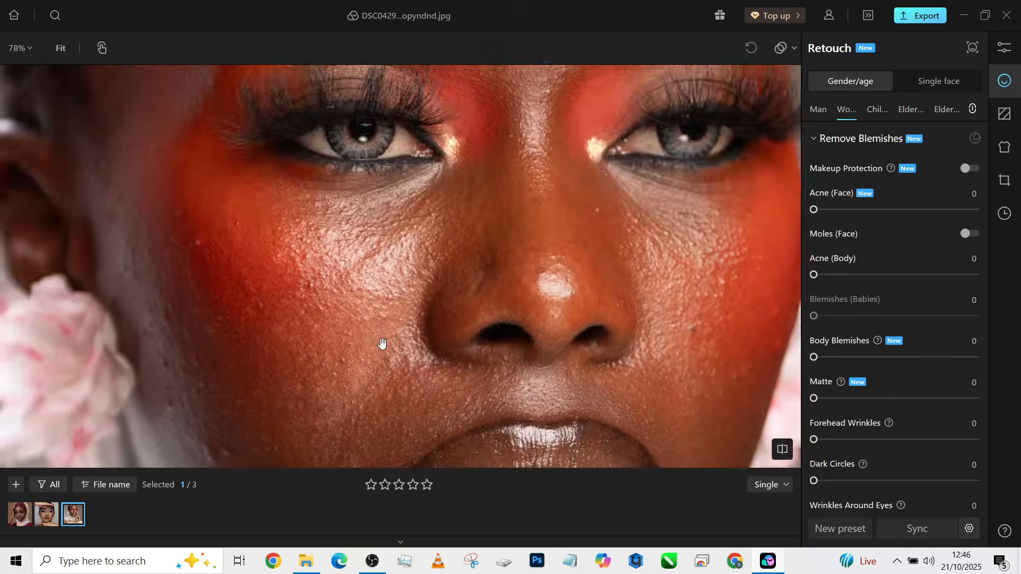
{"action": "scroll", "coordinate": [382, 343], "scroll_direction": "up", "scroll_amount": 5}
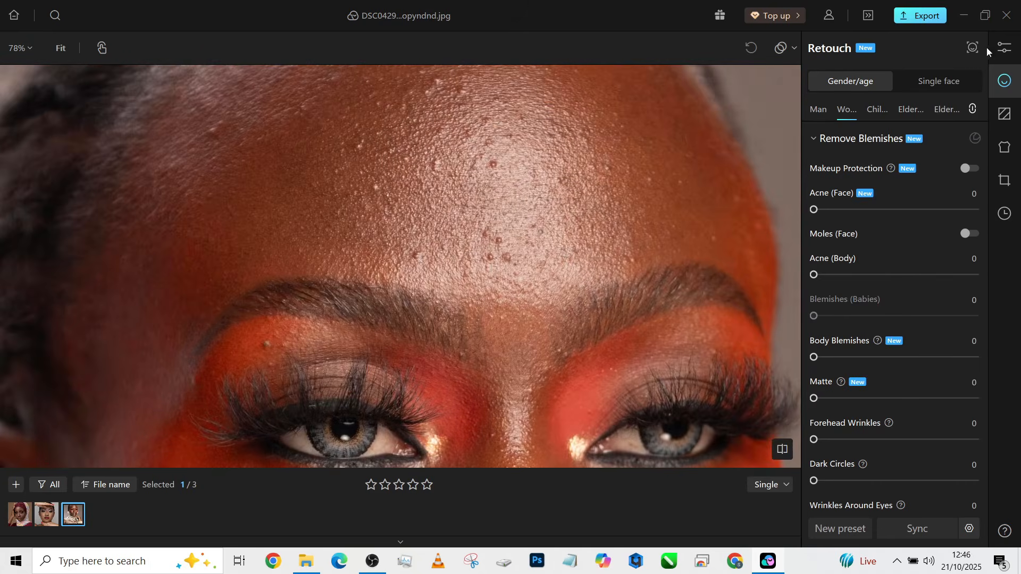
{"action": "scroll", "coordinate": [502, 122], "scroll_direction": "down", "scroll_amount": 5}
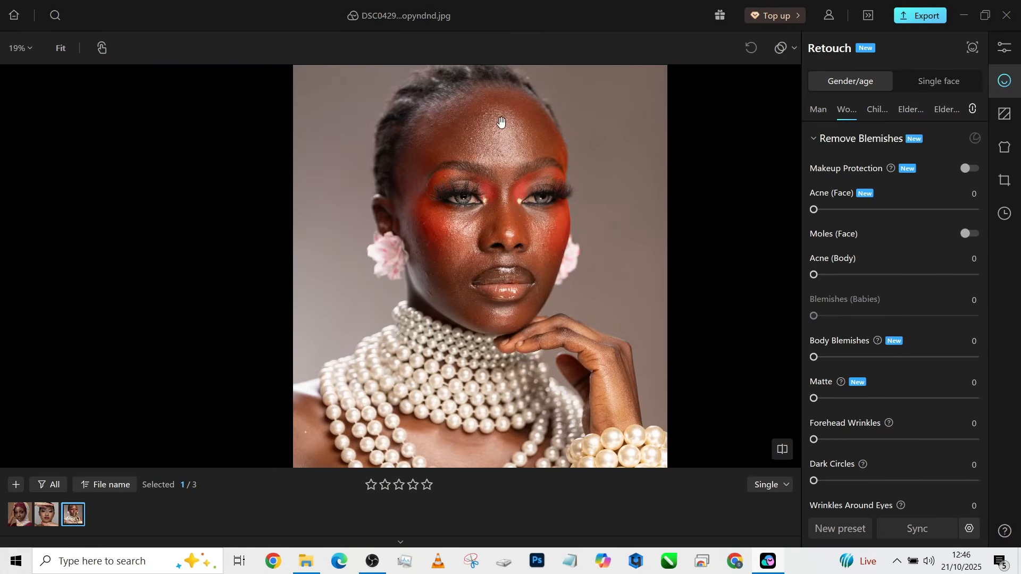
Step: Adjust the photo's global tone: Highlights -31, Contrast 8 and Exposure -0.33
{"action": "left_click", "coordinate": [1003, 48]}
{"action": "left_click", "coordinate": [849, 258]}
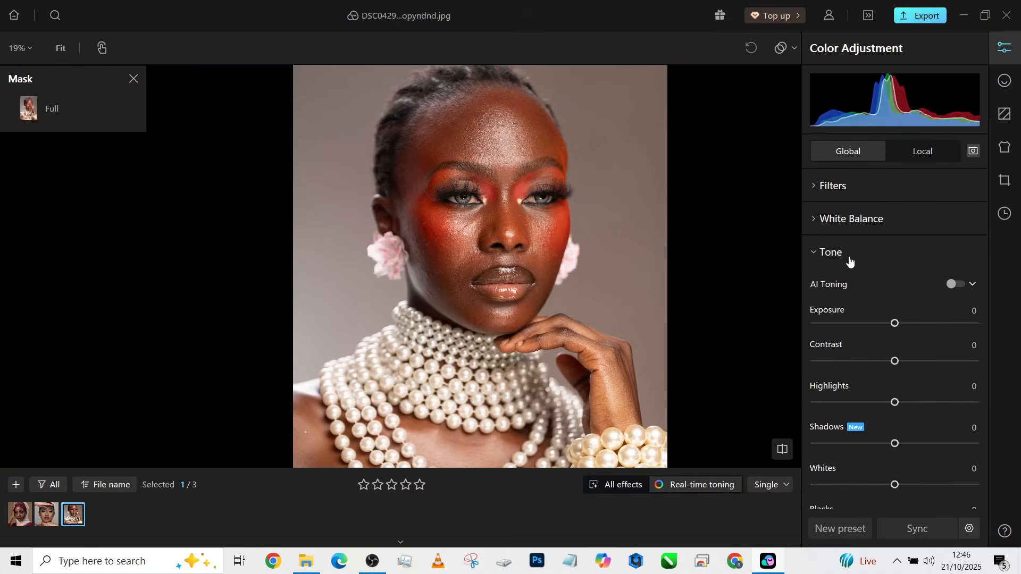
{"action": "left_click_drag", "start_coordinate": [894, 402], "coordinate": [869, 403]}
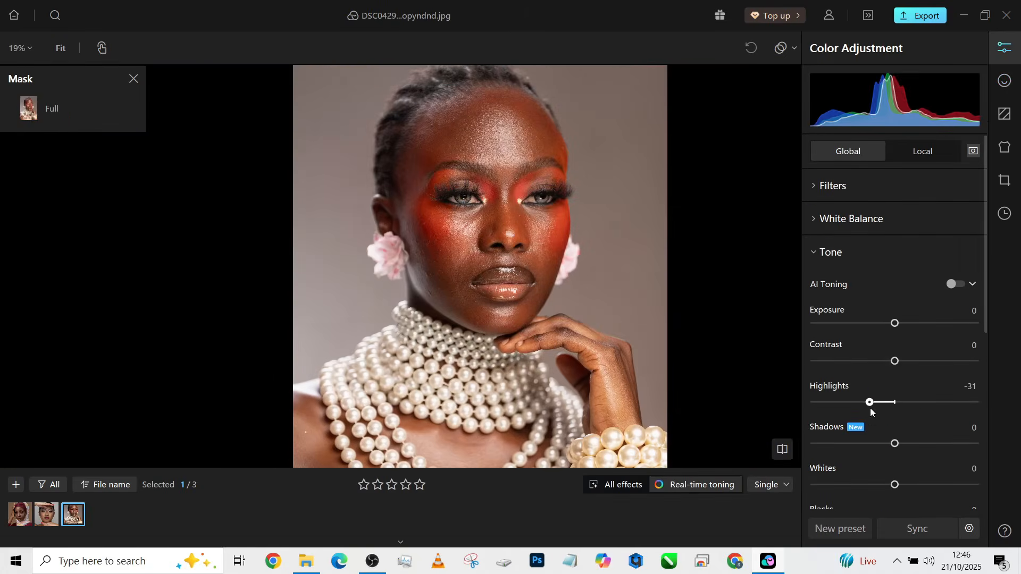
{"action": "left_click_drag", "start_coordinate": [896, 362], "coordinate": [901, 361]}
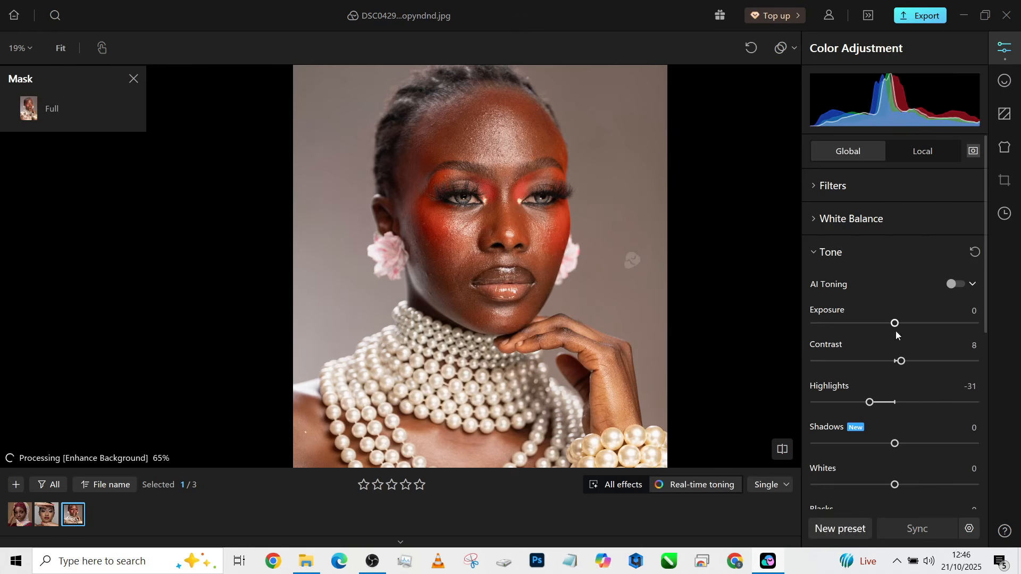
{"action": "left_click_drag", "start_coordinate": [895, 326], "coordinate": [889, 325]}
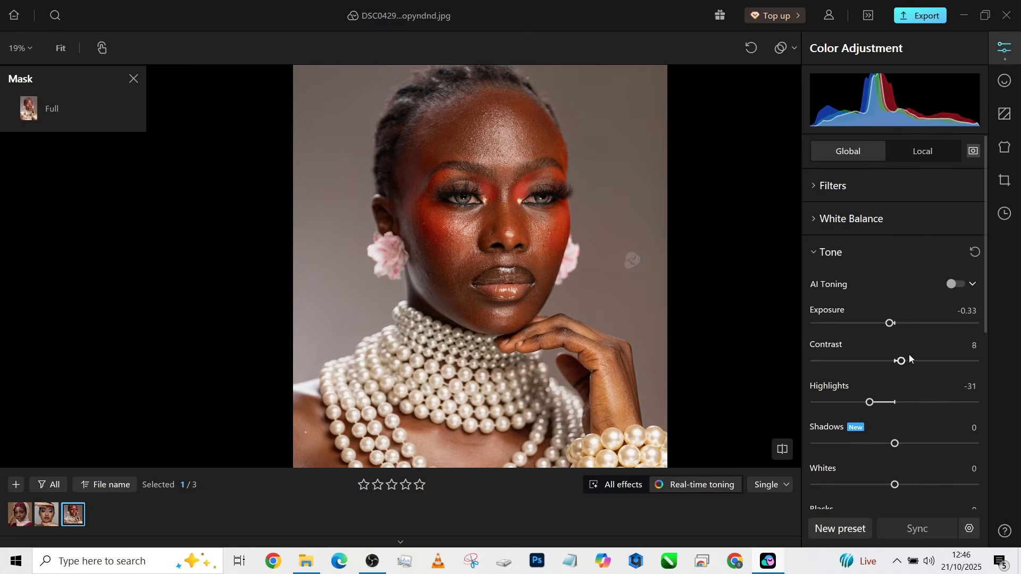
Step: Reduce the HSL saturation of the reds to -52 and of the oranges to -13
{"action": "scroll", "coordinate": [909, 356], "scroll_direction": "down", "scroll_amount": 1}
{"action": "scroll", "coordinate": [910, 359], "scroll_direction": "down", "scroll_amount": 5}
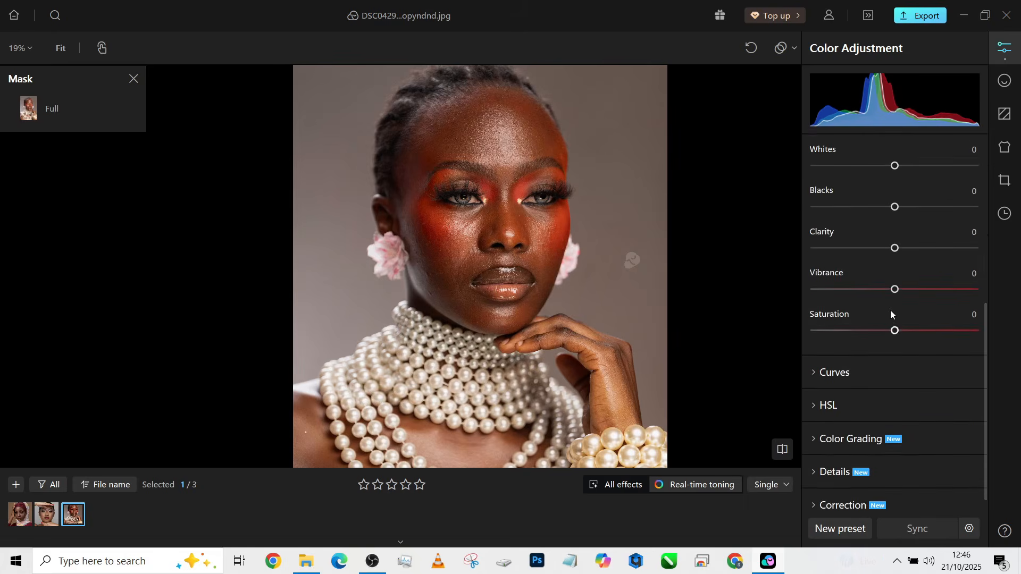
{"action": "left_click", "coordinate": [838, 392]}
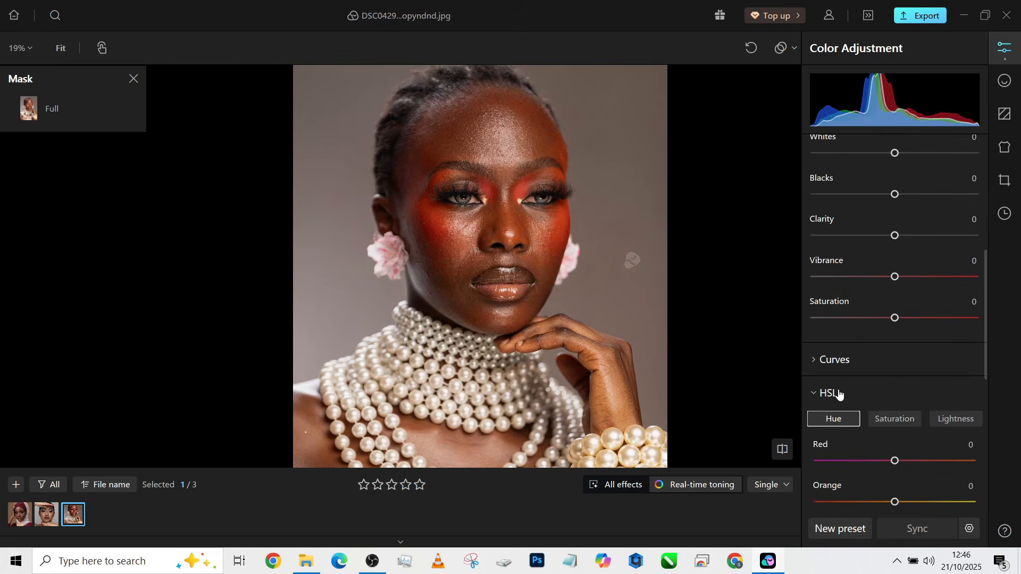
{"action": "scroll", "coordinate": [883, 423], "scroll_direction": "down", "scroll_amount": 2}
{"action": "left_click", "coordinate": [897, 338]}
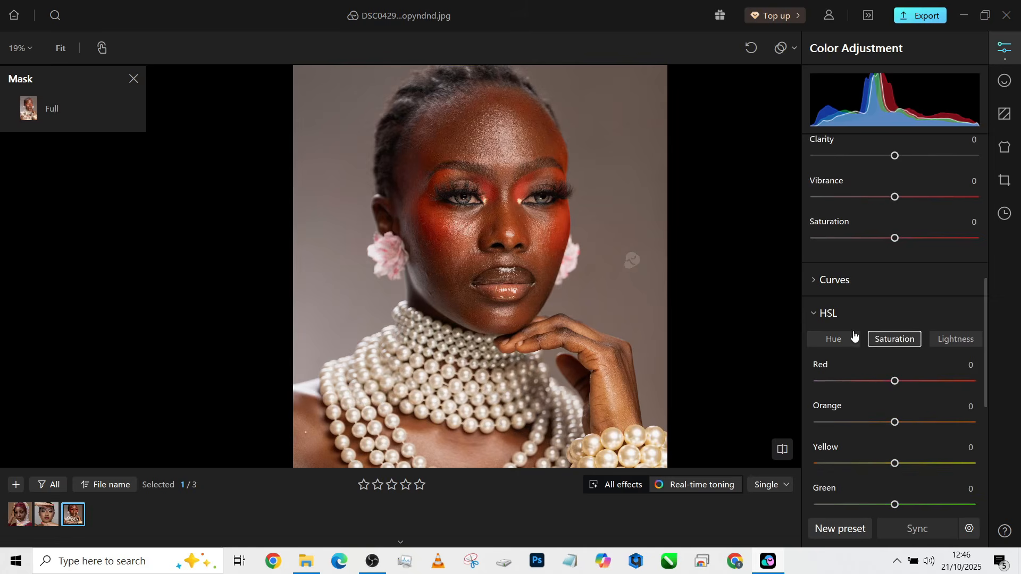
{"action": "left_click_drag", "start_coordinate": [882, 386], "coordinate": [856, 390]}
{"action": "left_click_drag", "start_coordinate": [895, 422], "coordinate": [886, 425]}
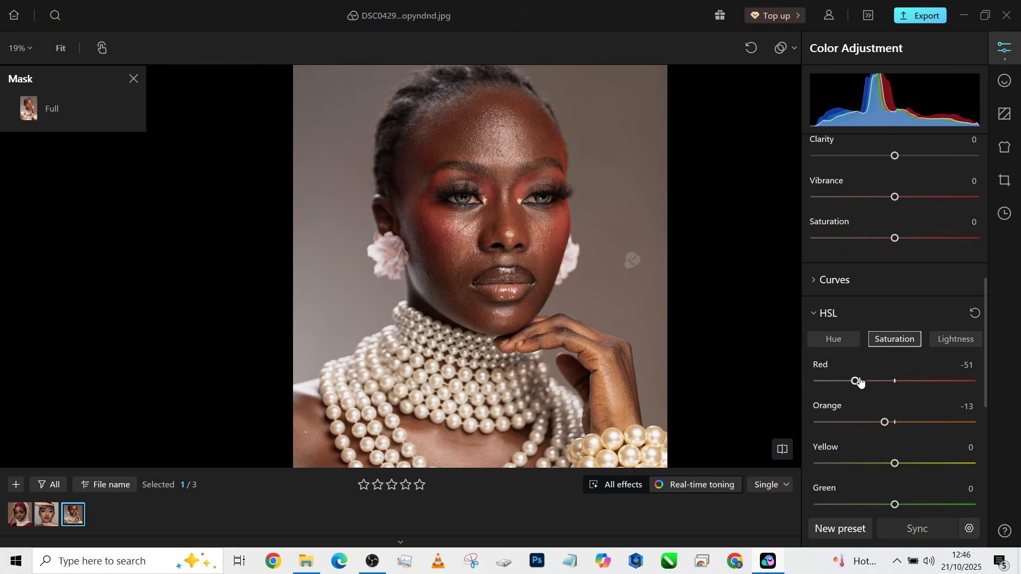
{"action": "left_click_drag", "start_coordinate": [856, 383], "coordinate": [854, 385]}
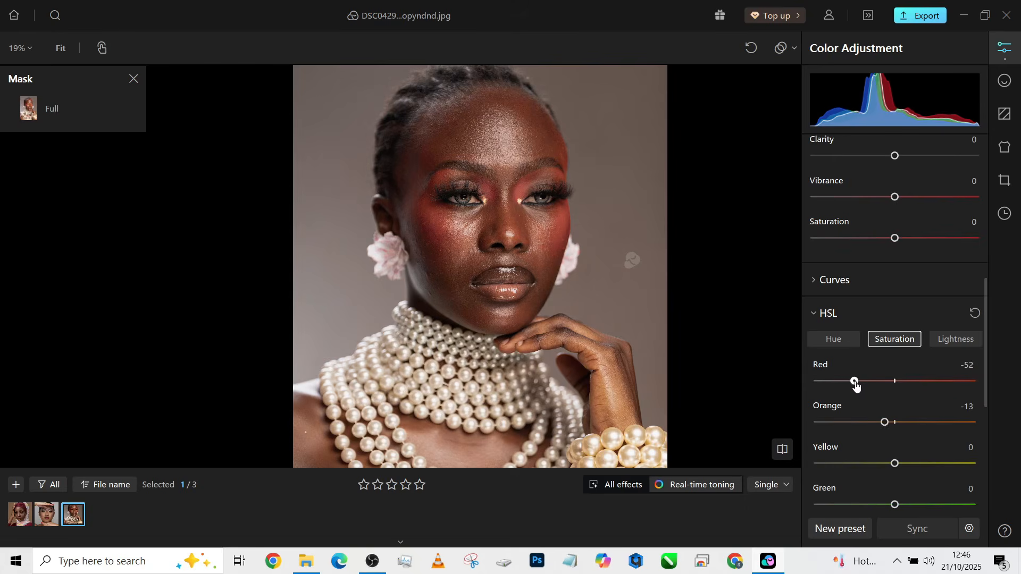
Step: Set the HSL lightness of the reds to -20 and check the effect on the portrait
{"action": "left_click", "coordinate": [942, 339]}
{"action": "left_click", "coordinate": [883, 382]}
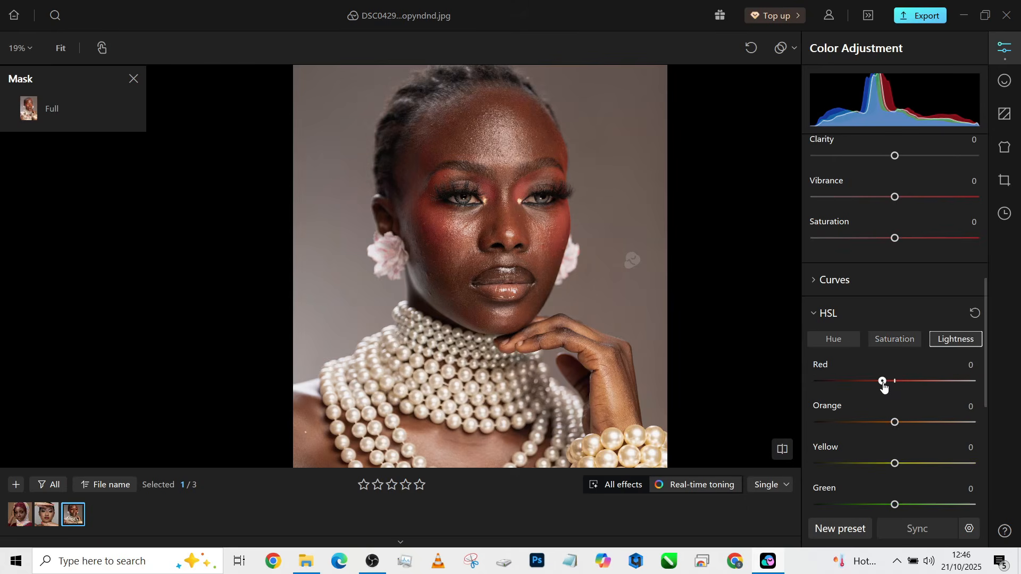
{"action": "left_click_drag", "start_coordinate": [883, 385], "coordinate": [881, 387]}
{"action": "scroll", "coordinate": [468, 249], "scroll_direction": "down", "scroll_amount": 2}
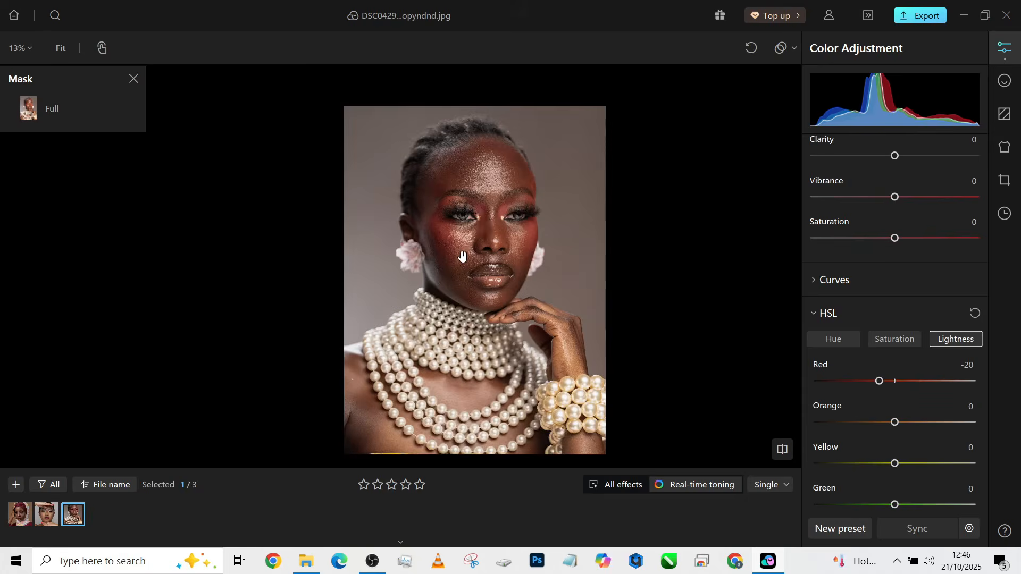
{"action": "scroll", "coordinate": [484, 222], "scroll_direction": "up", "scroll_amount": 4}
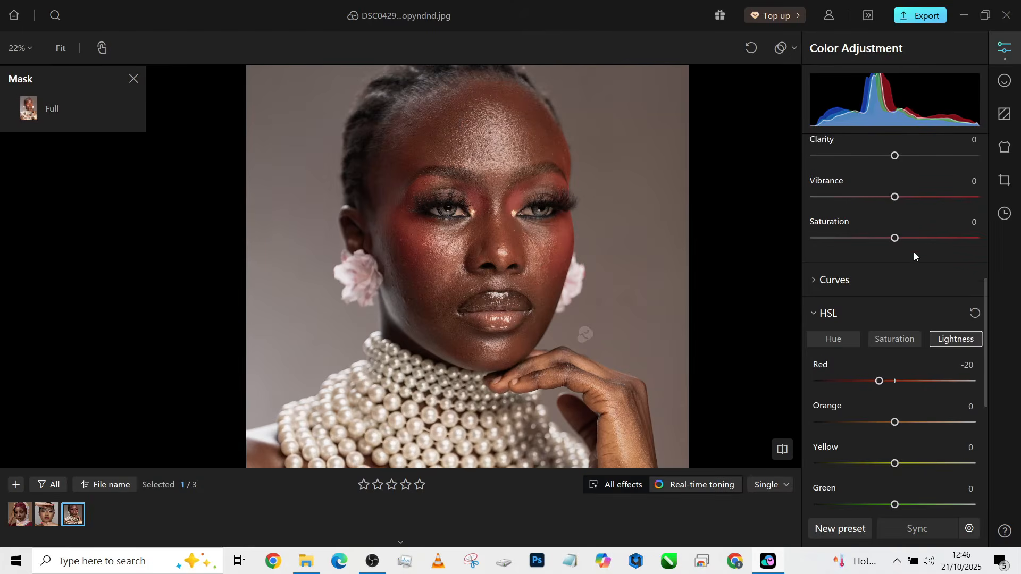
Step: Try a global vibrance of -6, compare the face with the original, and reset the vibrance
{"action": "scroll", "coordinate": [913, 254], "scroll_direction": "up", "scroll_amount": 1}
{"action": "left_click", "coordinate": [883, 251]}
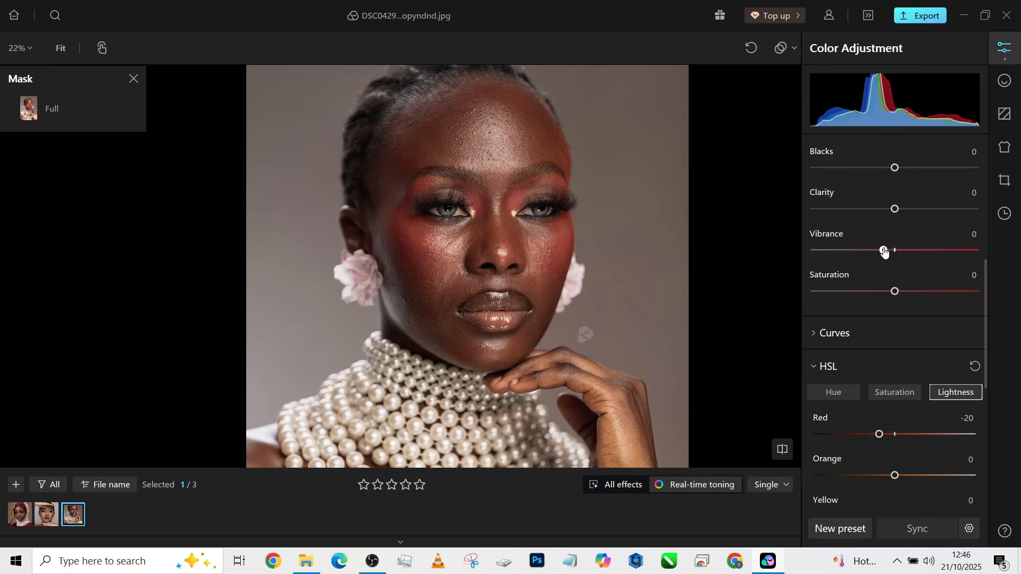
{"action": "mouse_move", "coordinate": [884, 252]}
{"action": "left_mouse_down"}
{"action": "mouse_move", "coordinate": [915, 250]}
{"action": "mouse_move", "coordinate": [891, 250]}
{"action": "left_mouse_up"}
{"action": "scroll", "coordinate": [439, 184], "scroll_direction": "up", "scroll_amount": 3}
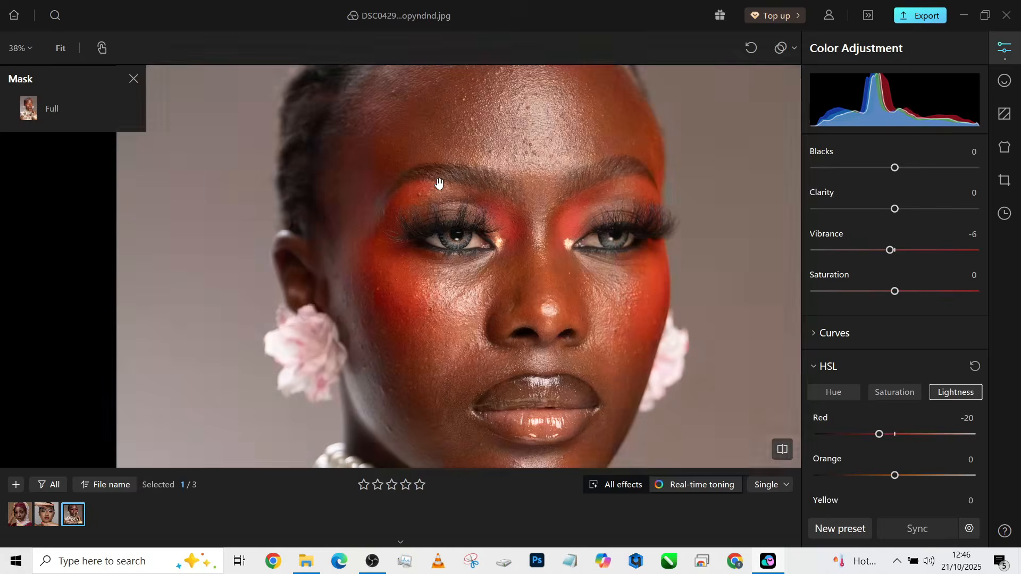
{"action": "scroll", "coordinate": [438, 183], "scroll_direction": "down", "scroll_amount": 6}
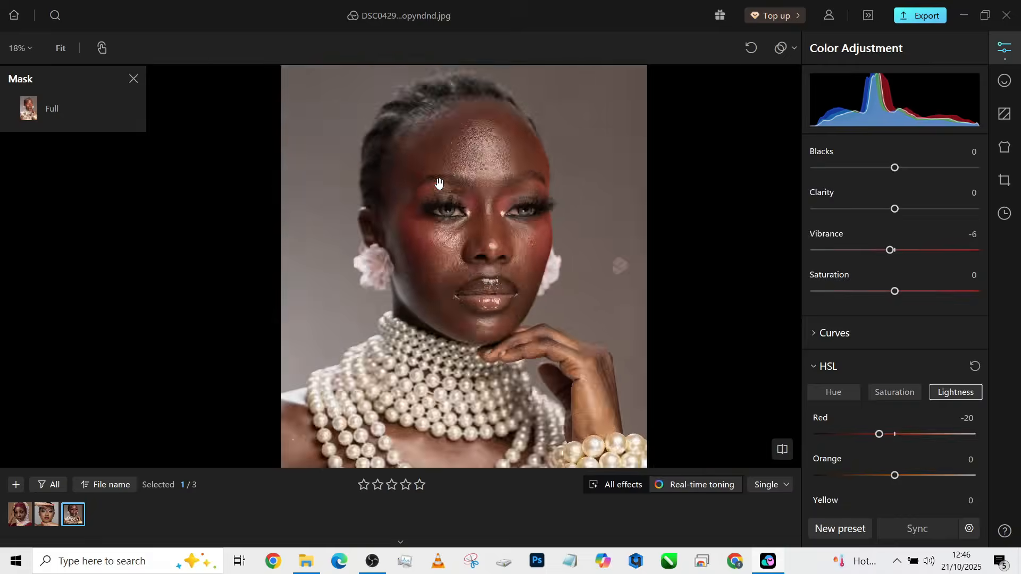
{"action": "scroll", "coordinate": [438, 184], "scroll_direction": "up", "scroll_amount": 2}
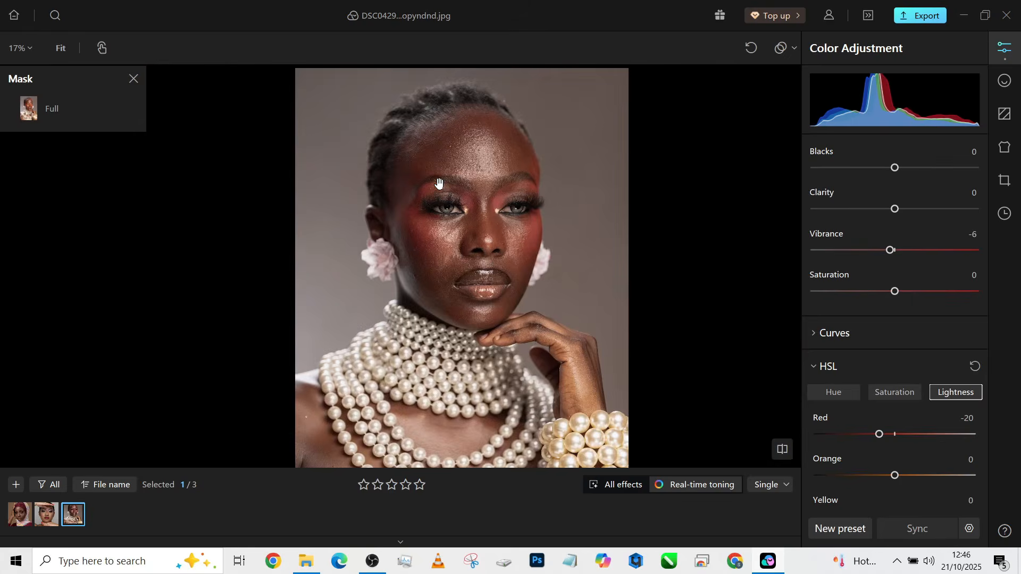
{"action": "double_click", "coordinate": [892, 251]}
Step: In the woman's blemish retouching, turn on Makeup Protection and set both Acne (Body) and Acne (Face) to 100
{"action": "left_click", "coordinate": [1013, 90]}
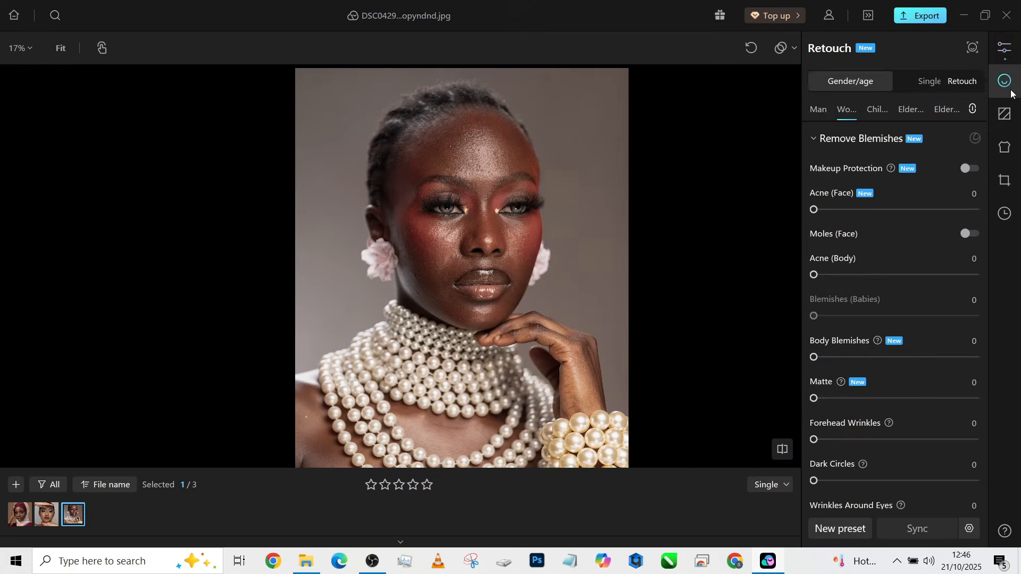
{"action": "scroll", "coordinate": [415, 104], "scroll_direction": "up", "scroll_amount": 3}
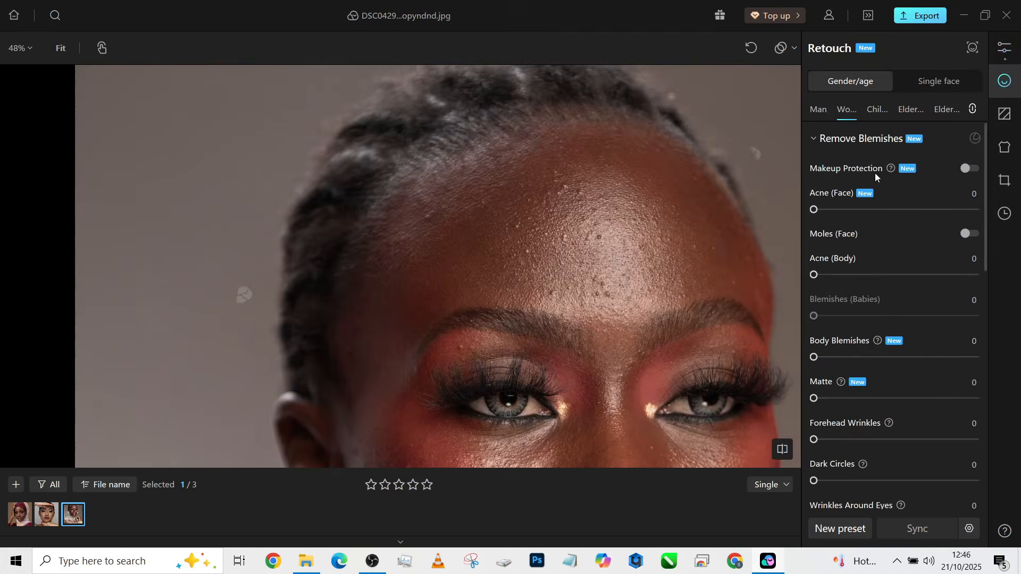
{"action": "scroll", "coordinate": [426, 193], "scroll_direction": "down", "scroll_amount": 3}
{"action": "scroll", "coordinate": [360, 337], "scroll_direction": "up", "scroll_amount": 3}
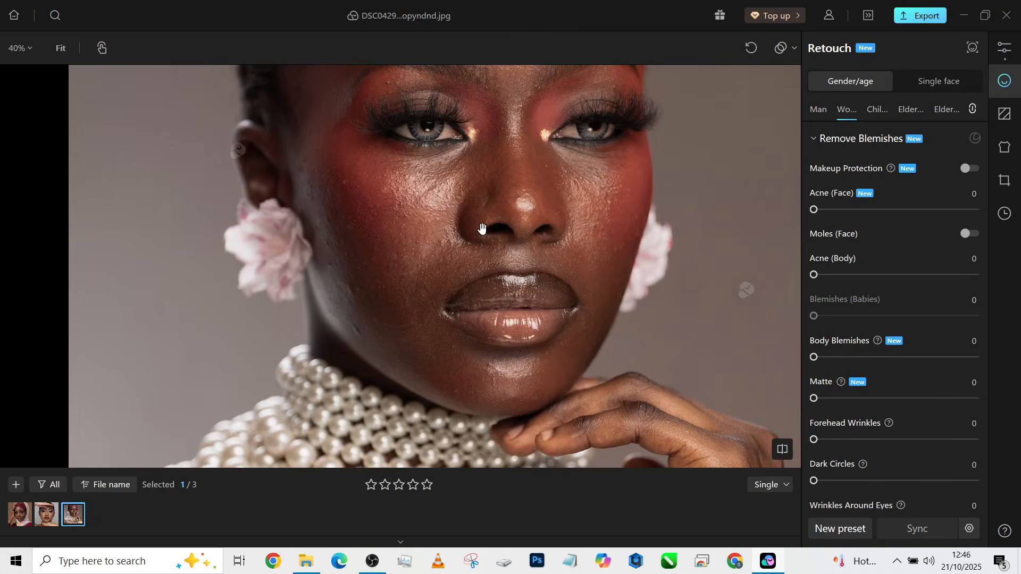
{"action": "scroll", "coordinate": [482, 227], "scroll_direction": "down", "scroll_amount": 3}
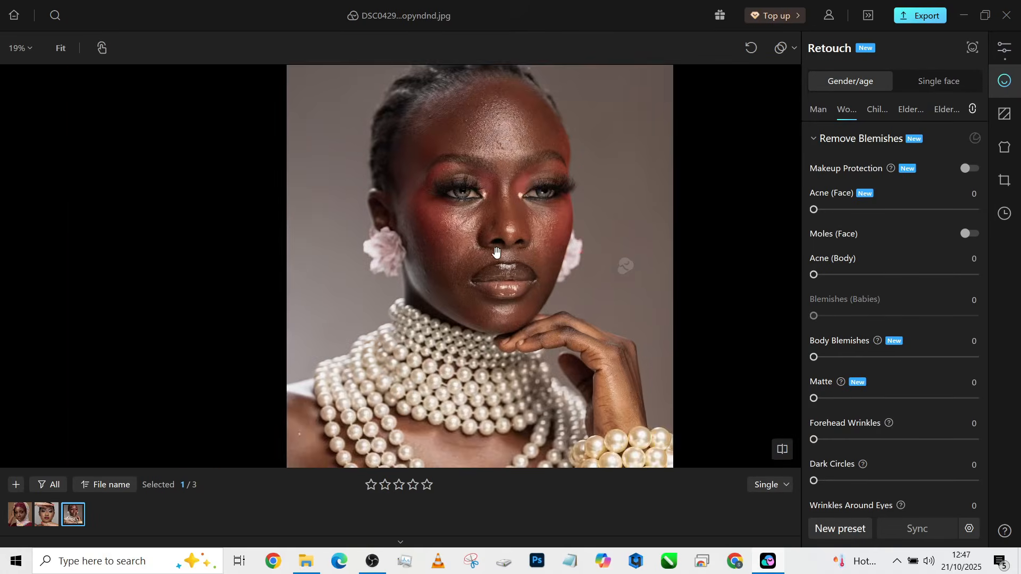
{"action": "scroll", "coordinate": [524, 201], "scroll_direction": "up", "scroll_amount": 3}
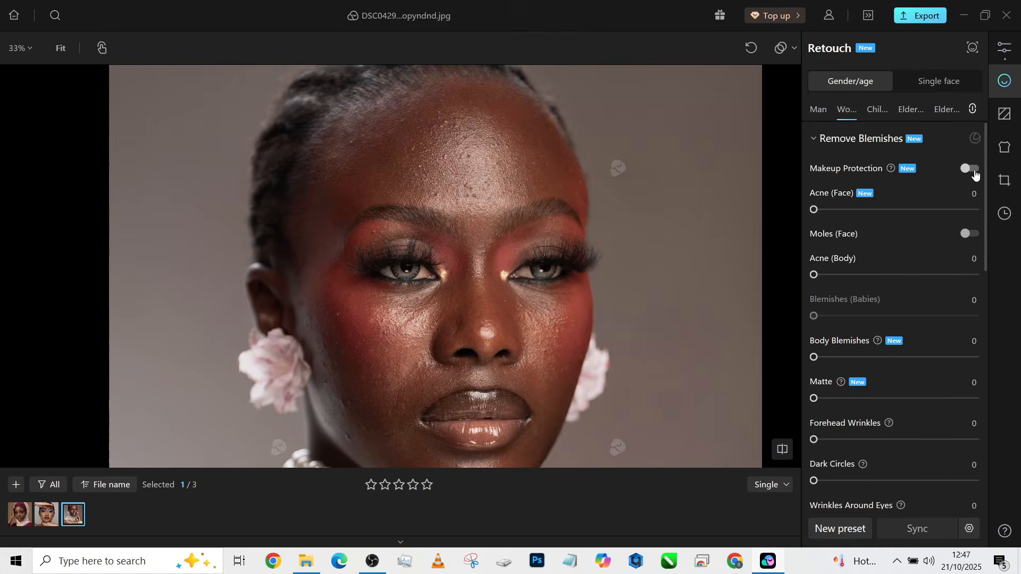
{"action": "left_click", "coordinate": [973, 169]}
{"action": "left_click_drag", "start_coordinate": [843, 275], "coordinate": [988, 272]}
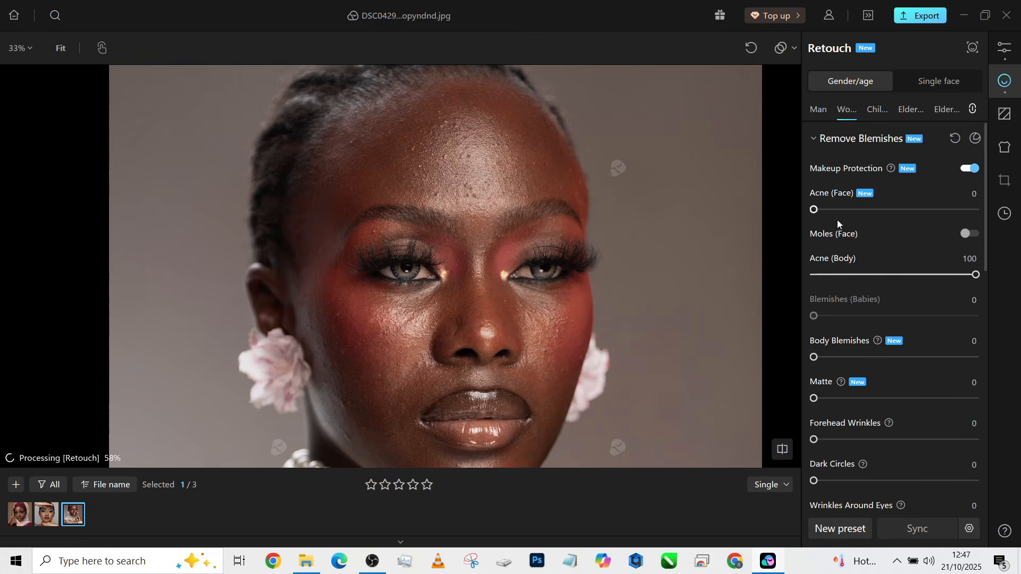
{"action": "left_click_drag", "start_coordinate": [840, 210], "coordinate": [983, 210]}
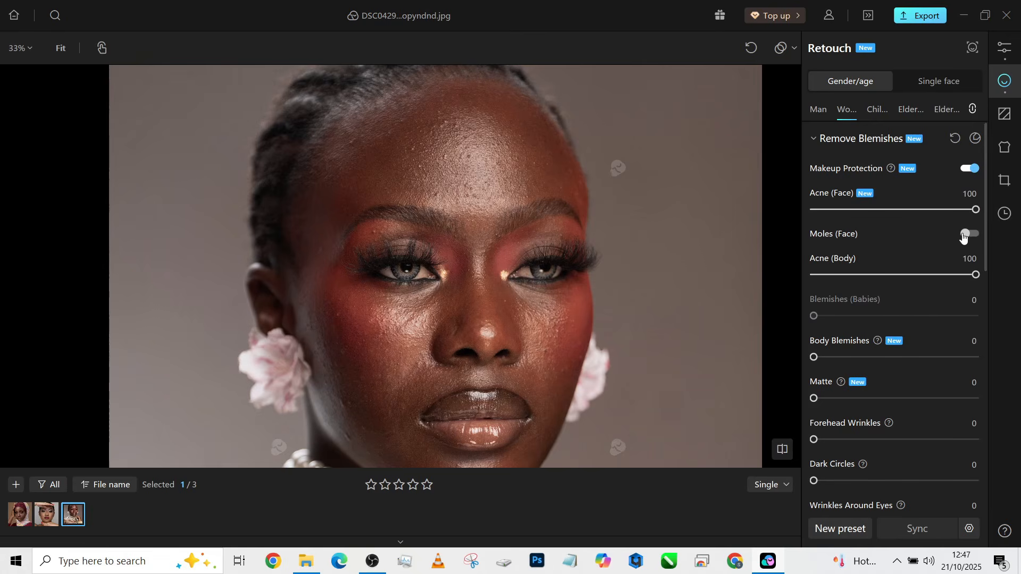
Step: Enable Moles (Face) removal and set Body Blemishes to 100
{"action": "left_click", "coordinate": [967, 234]}
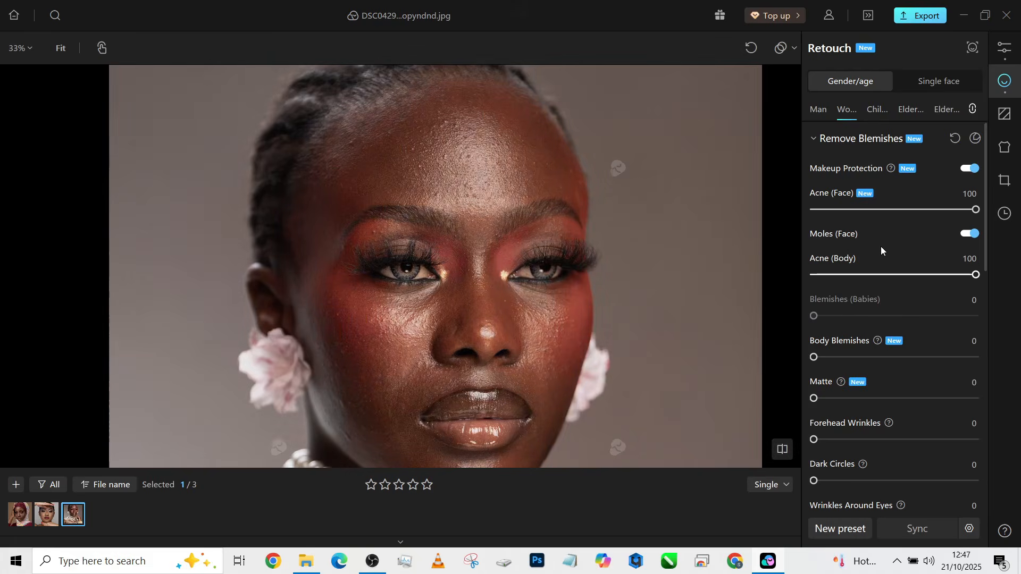
{"action": "scroll", "coordinate": [889, 369], "scroll_direction": "down", "scroll_amount": 1}
{"action": "left_click_drag", "start_coordinate": [850, 318], "coordinate": [1005, 319]}
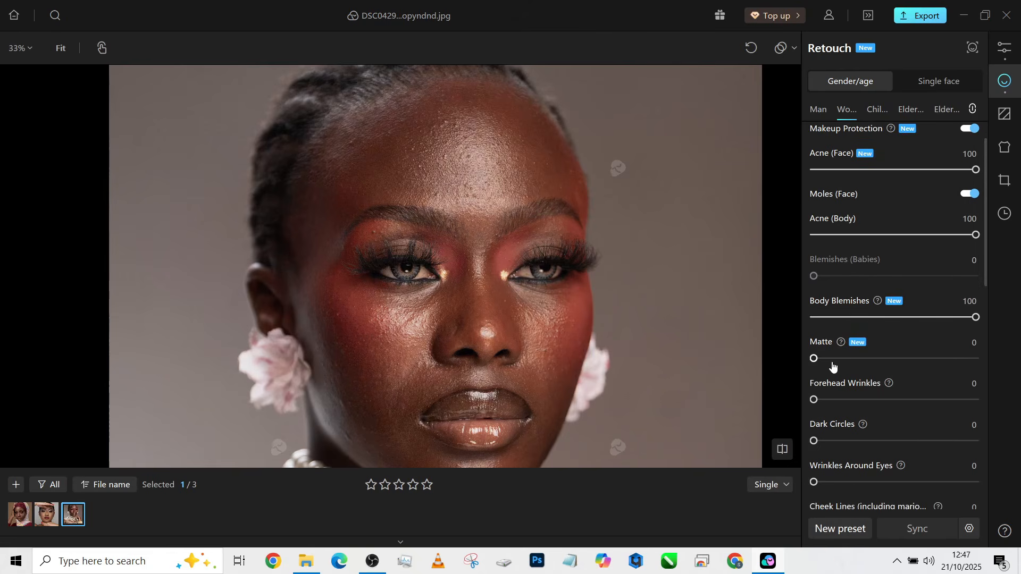
Step: Set Matte to 35 and Forehead Wrinkles to 100 in the woman's blemish retouching
{"action": "left_click_drag", "start_coordinate": [835, 361], "coordinate": [873, 361]}
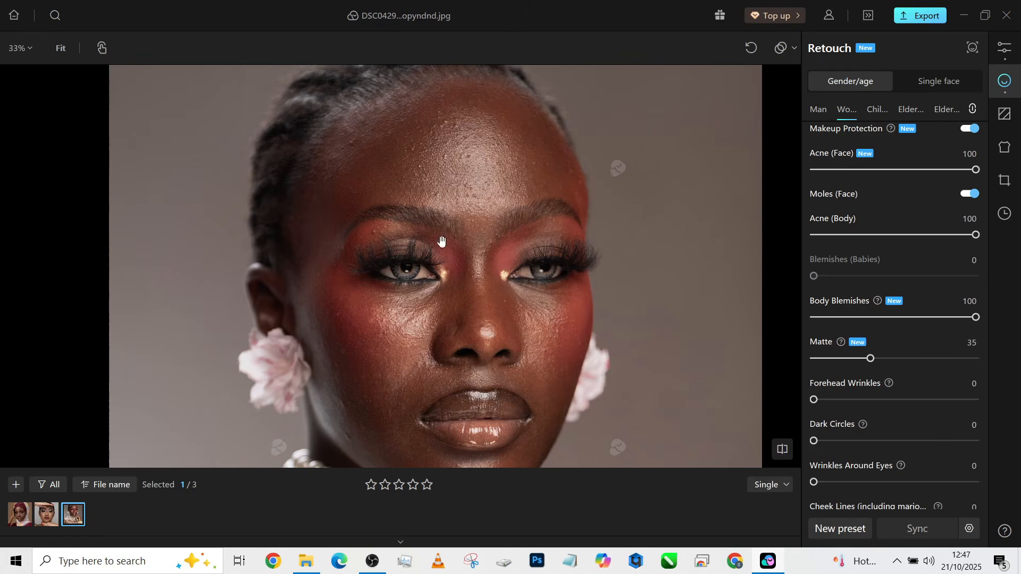
{"action": "scroll", "coordinate": [505, 198], "scroll_direction": "down", "scroll_amount": 2}
{"action": "scroll", "coordinate": [921, 394], "scroll_direction": "down", "scroll_amount": 1}
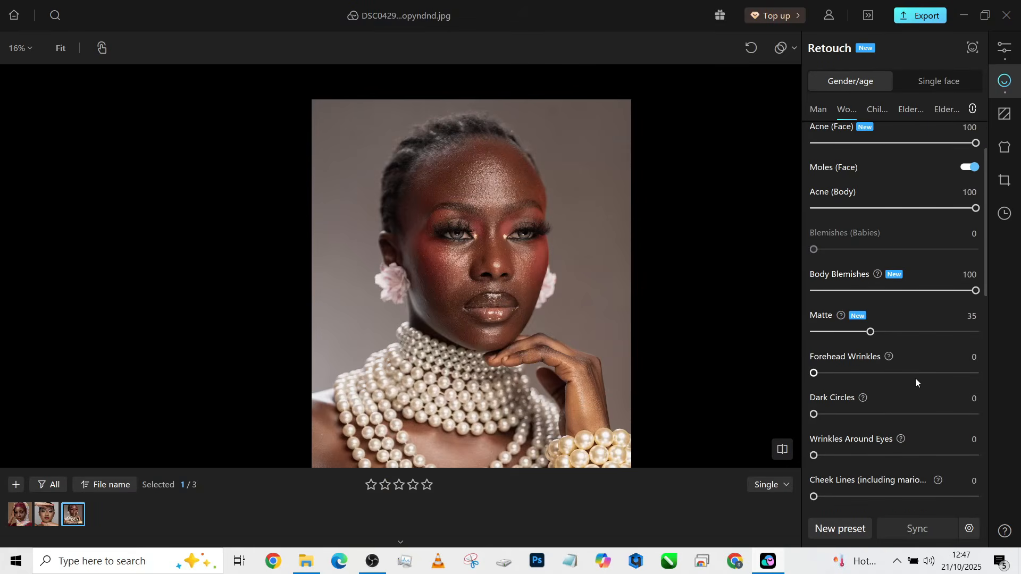
{"action": "left_click", "coordinate": [934, 373]}
{"action": "left_click", "coordinate": [975, 373]}
{"action": "scroll", "coordinate": [520, 207], "scroll_direction": "up", "scroll_amount": 2}
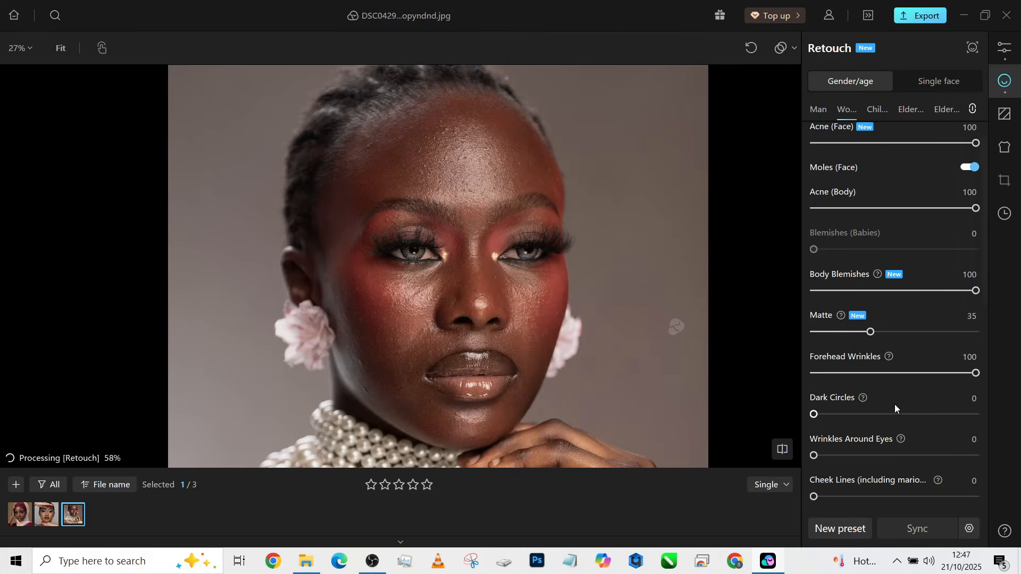
Step: Set Dark Circles to 52 and Wrinkles Around Eyes to 68
{"action": "left_click_drag", "start_coordinate": [880, 414], "coordinate": [897, 417]}
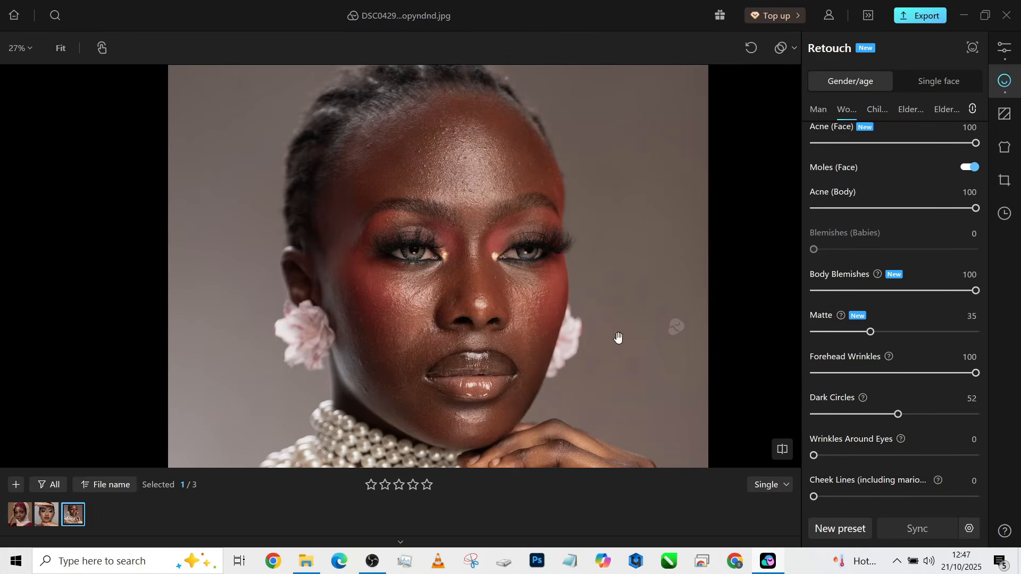
{"action": "scroll", "coordinate": [884, 406], "scroll_direction": "down", "scroll_amount": 1}
{"action": "left_click_drag", "start_coordinate": [866, 429], "coordinate": [903, 429]}
{"action": "left_click", "coordinate": [920, 429]}
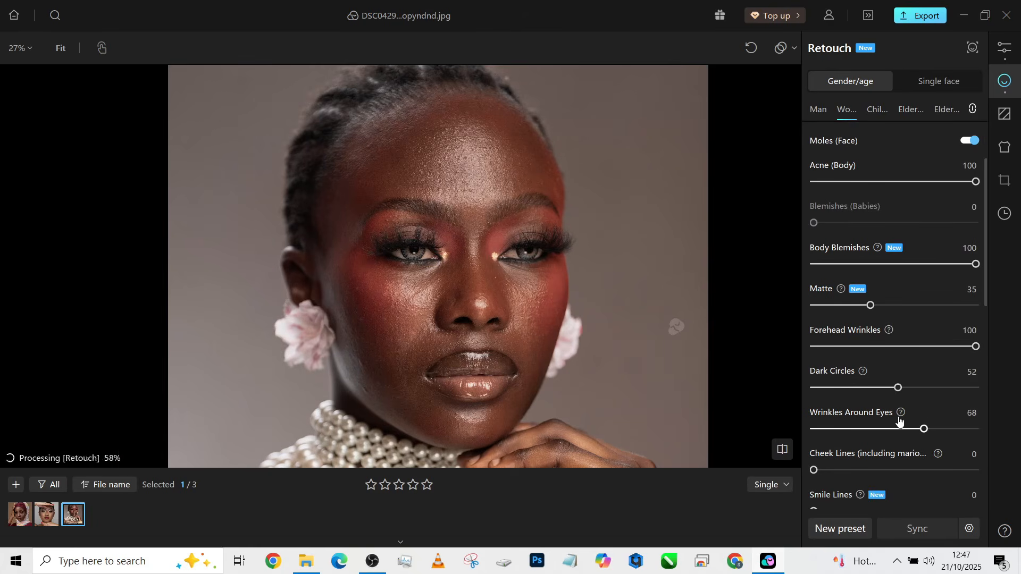
{"action": "scroll", "coordinate": [865, 400], "scroll_direction": "down", "scroll_amount": 1}
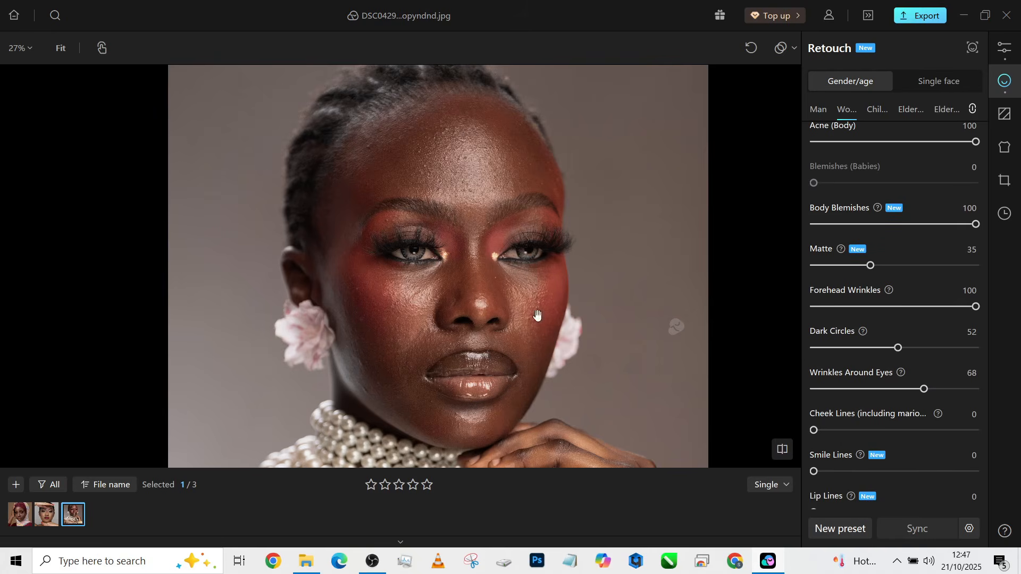
Step: Try Lip Lines at 100 on the enlarged mouth area, and return it to 0
{"action": "scroll", "coordinate": [930, 413], "scroll_direction": "down", "scroll_amount": 2}
{"action": "scroll", "coordinate": [930, 413], "scroll_direction": "down", "scroll_amount": 1}
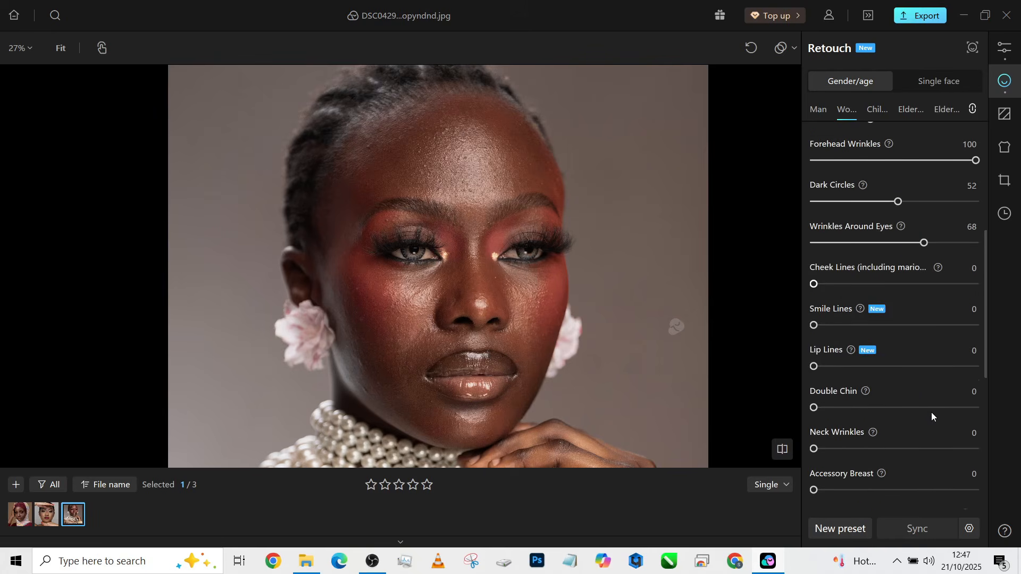
{"action": "scroll", "coordinate": [470, 378], "scroll_direction": "up", "scroll_amount": 3}
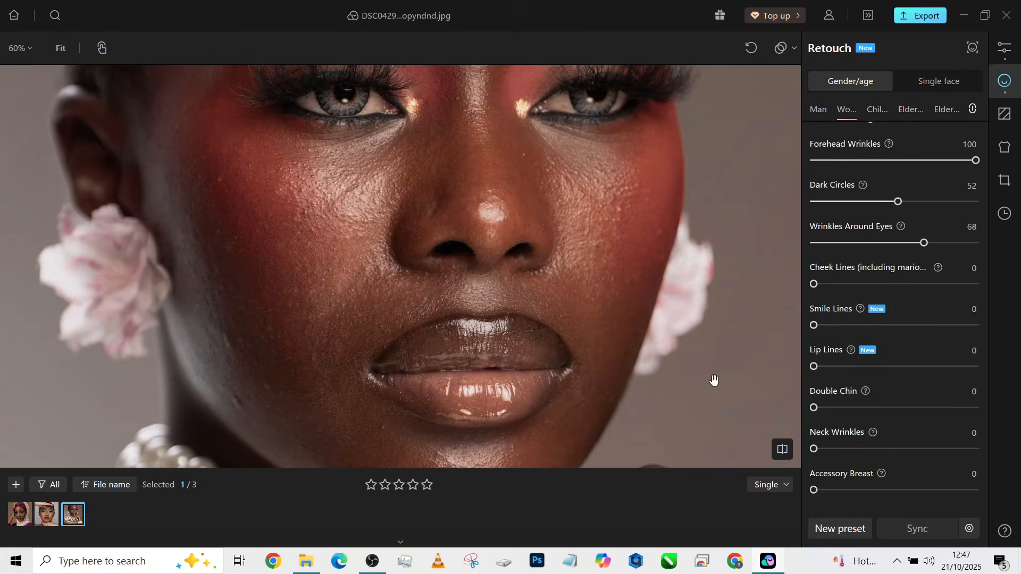
{"action": "left_click_drag", "start_coordinate": [869, 372], "coordinate": [978, 372]}
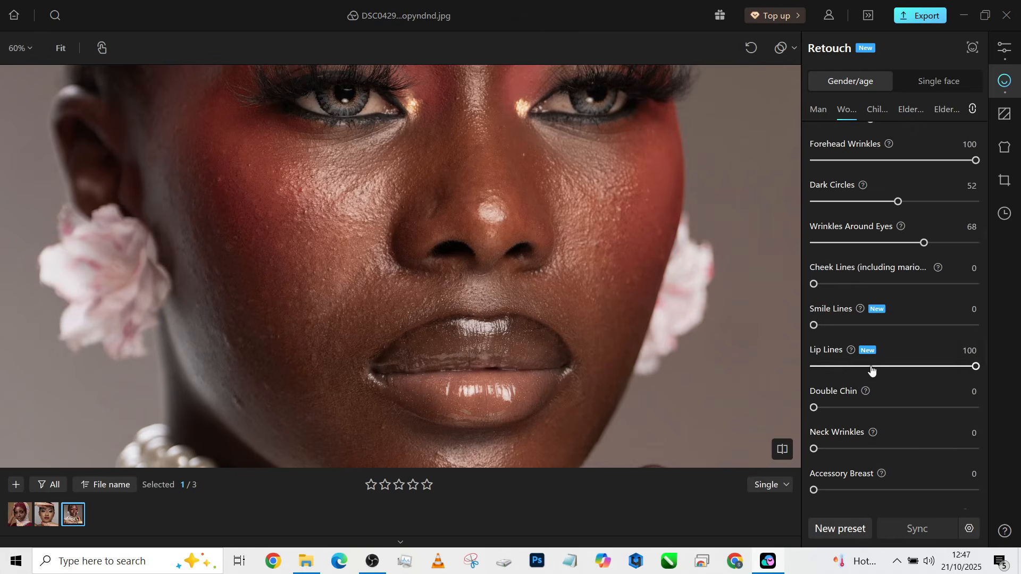
{"action": "left_click_drag", "start_coordinate": [839, 373], "coordinate": [805, 374]}
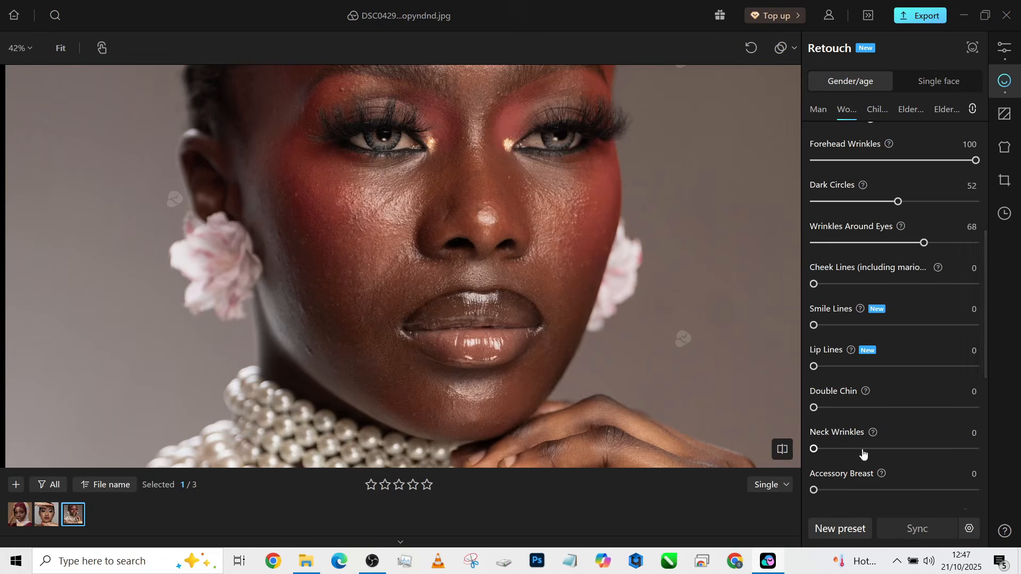
Step: Set Neck Wrinkles to 39 and Accessory Breast to 100
{"action": "mouse_move", "coordinate": [847, 450]}
{"action": "left_mouse_down"}
{"action": "mouse_move", "coordinate": [965, 458]}
{"action": "mouse_move", "coordinate": [877, 458]}
{"action": "left_mouse_up"}
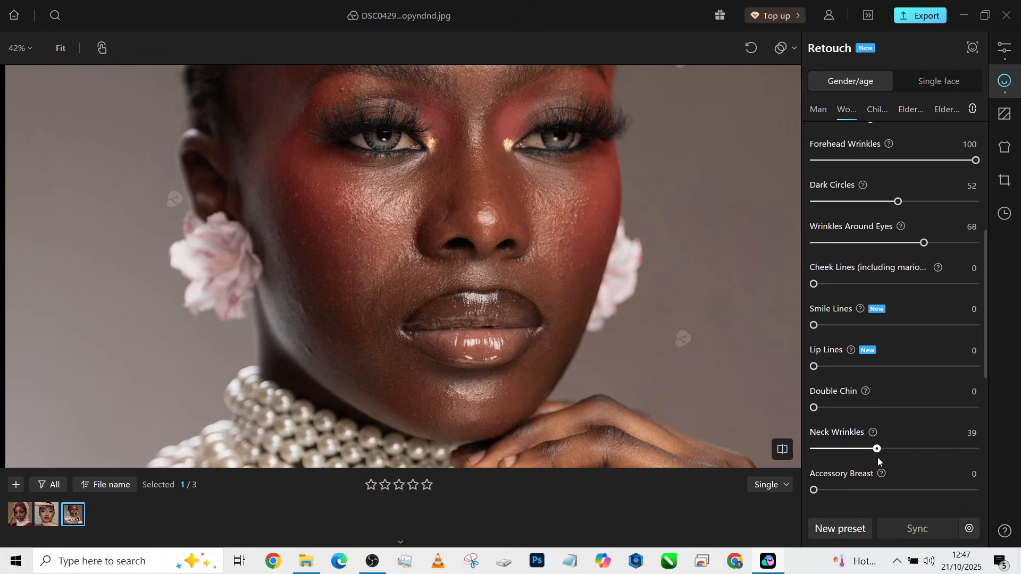
{"action": "scroll", "coordinate": [587, 250], "scroll_direction": "down", "scroll_amount": 3}
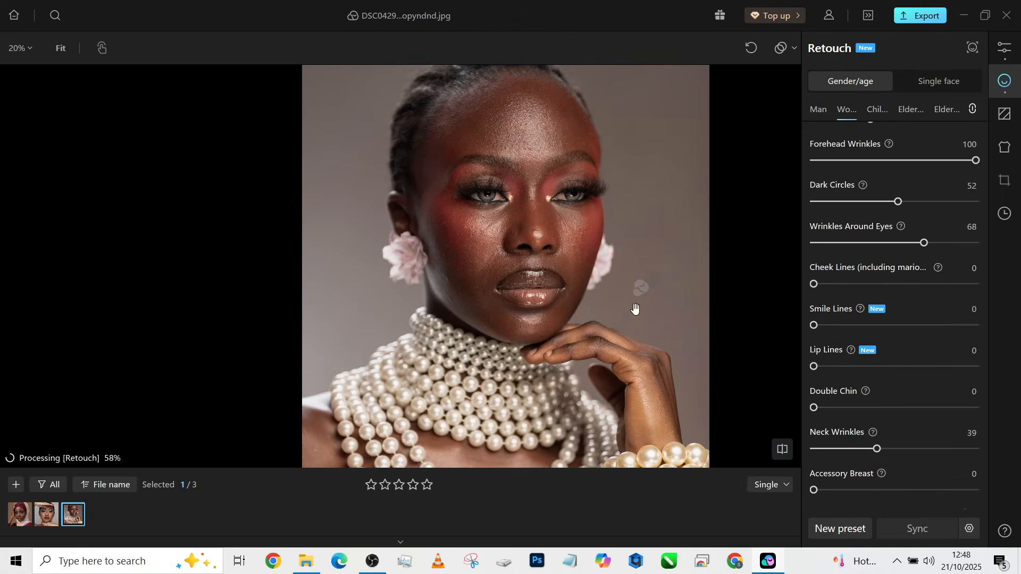
{"action": "scroll", "coordinate": [903, 473], "scroll_direction": "down", "scroll_amount": 1}
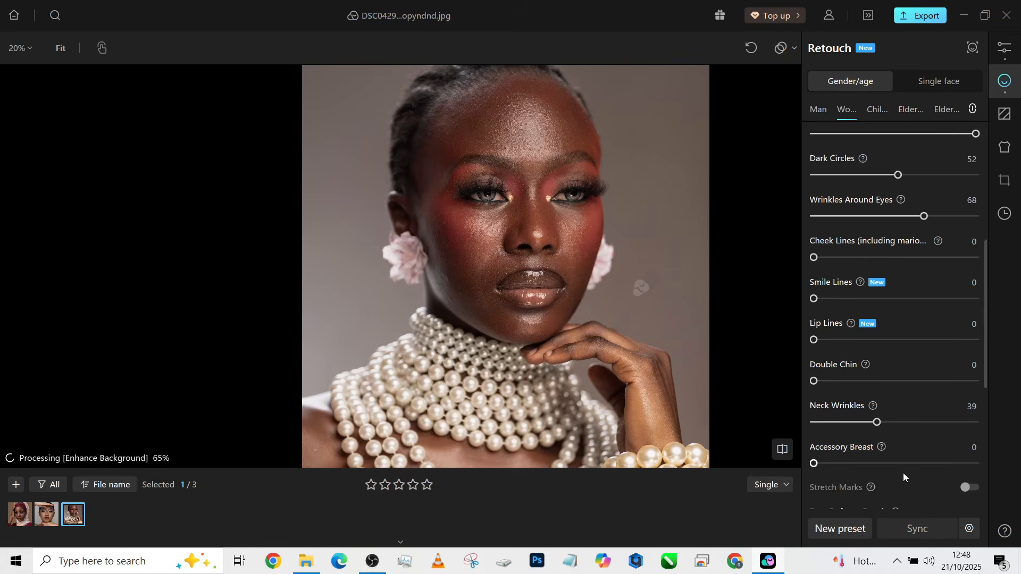
{"action": "left_click", "coordinate": [975, 465]}
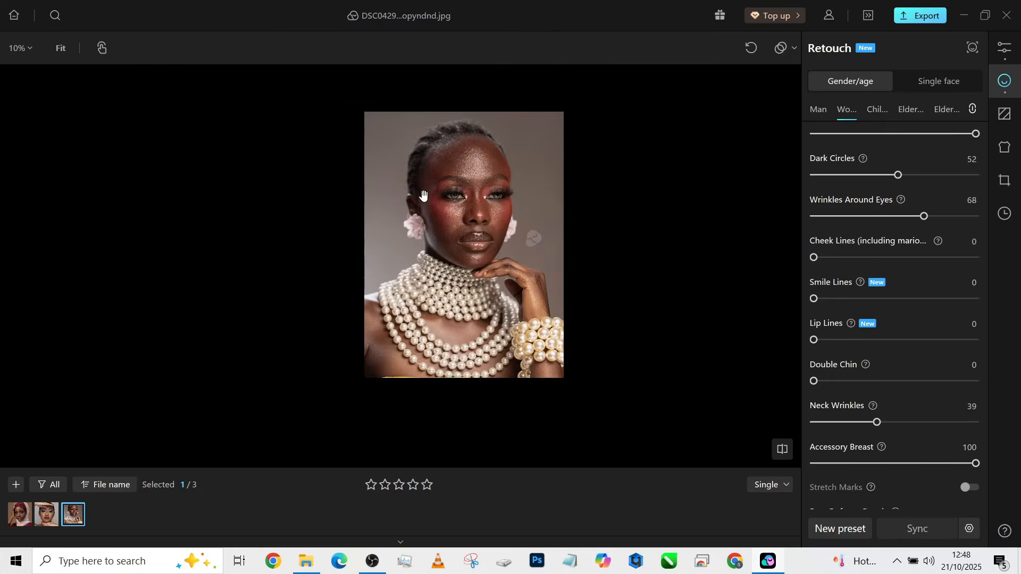
Step: Inspect the face up close, review its gender/age assignment, and confirm it as Woman
{"action": "scroll", "coordinate": [465, 166], "scroll_direction": "up", "scroll_amount": 4}
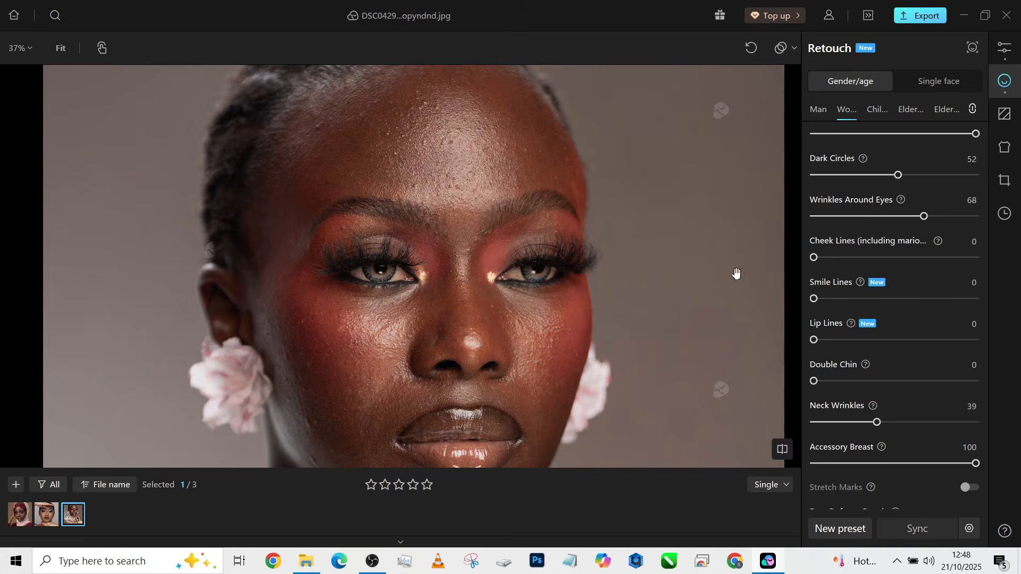
{"action": "left_click", "coordinate": [971, 50]}
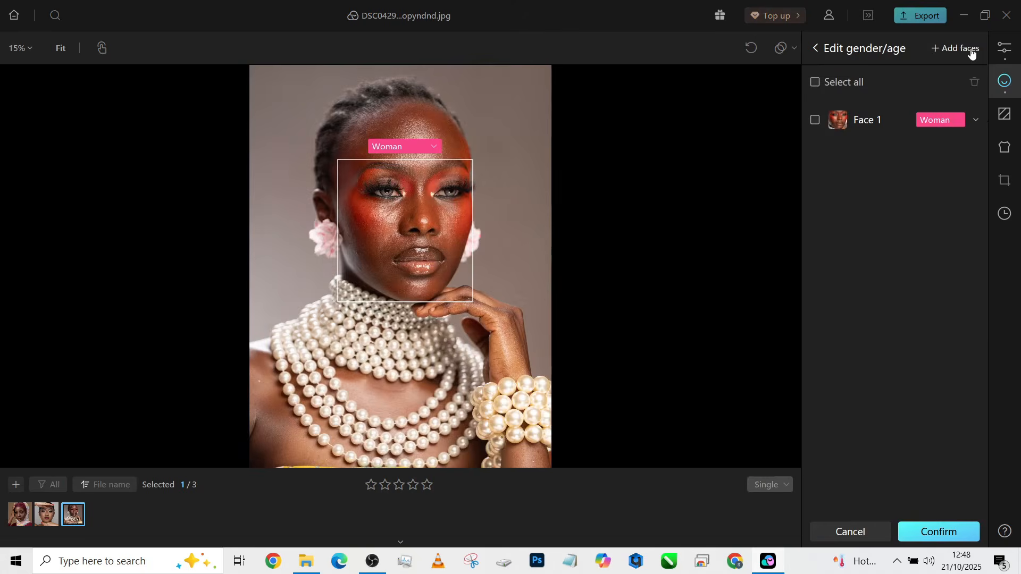
{"action": "left_click", "coordinate": [939, 532]}
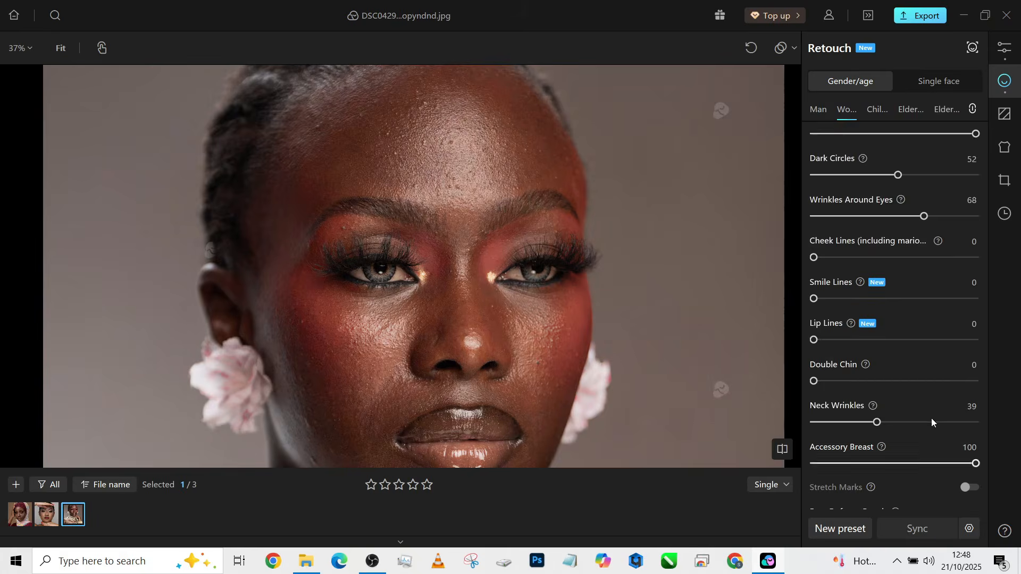
Step: Expand the Skin retouching settings and set Frequency Separation (Face) to 100
{"action": "scroll", "coordinate": [927, 420], "scroll_direction": "down", "scroll_amount": 8}
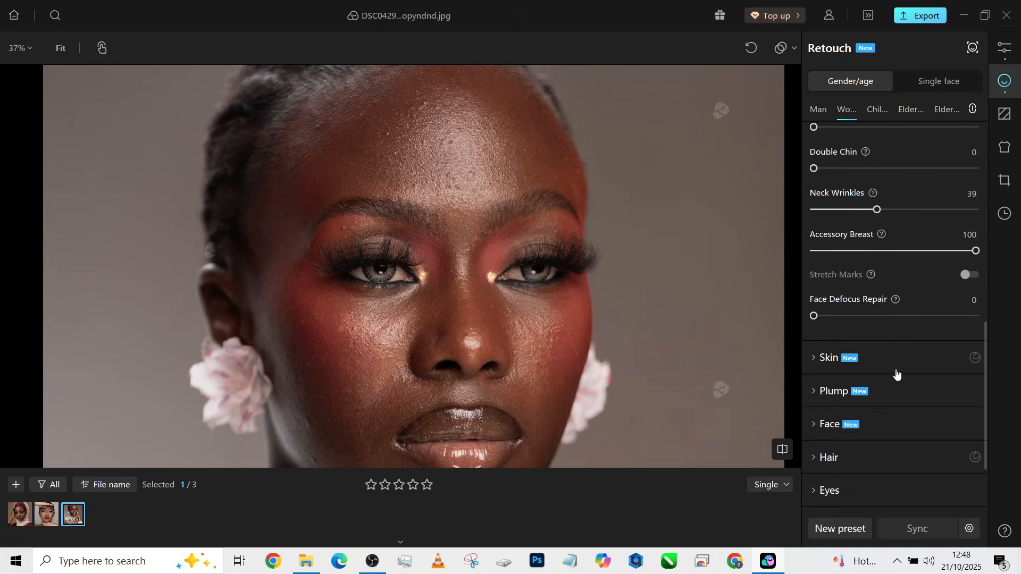
{"action": "left_click", "coordinate": [897, 366]}
{"action": "scroll", "coordinate": [455, 194], "scroll_direction": "down", "scroll_amount": 2}
{"action": "scroll", "coordinate": [453, 193], "scroll_direction": "up", "scroll_amount": 1}
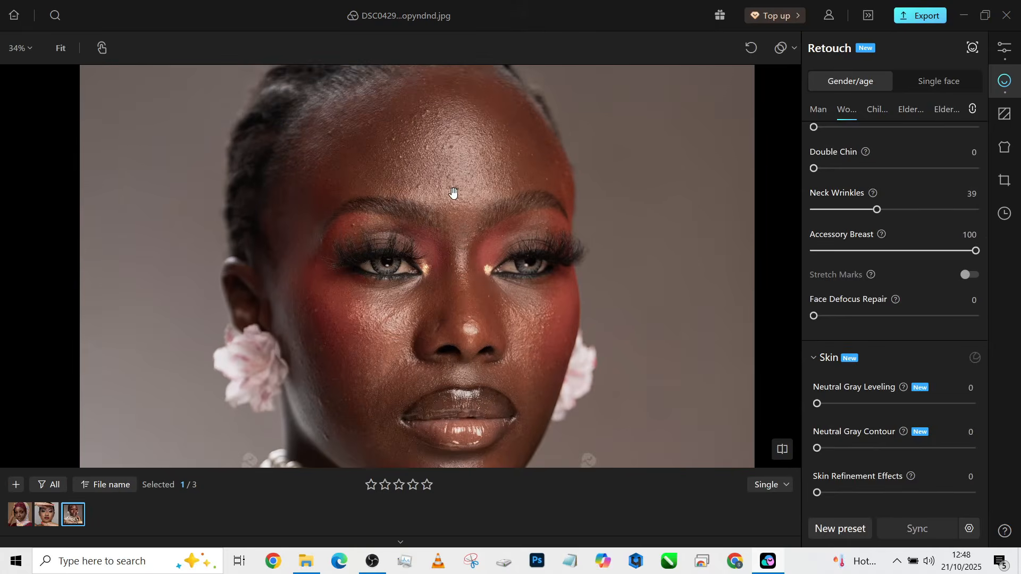
{"action": "scroll", "coordinate": [896, 435], "scroll_direction": "down", "scroll_amount": 2}
{"action": "scroll", "coordinate": [895, 435], "scroll_direction": "down", "scroll_amount": 1}
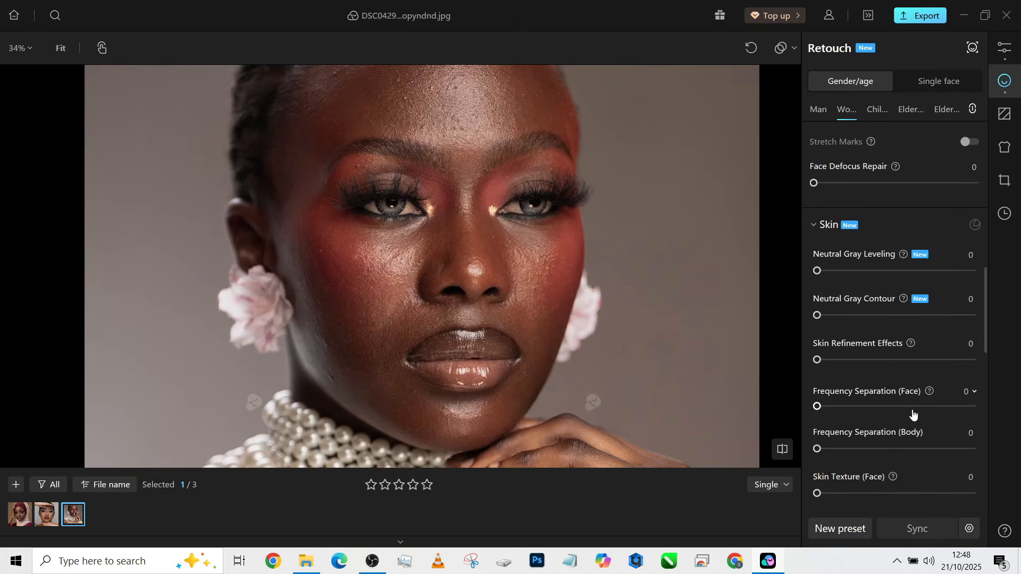
{"action": "left_click_drag", "start_coordinate": [891, 407], "coordinate": [981, 407]}
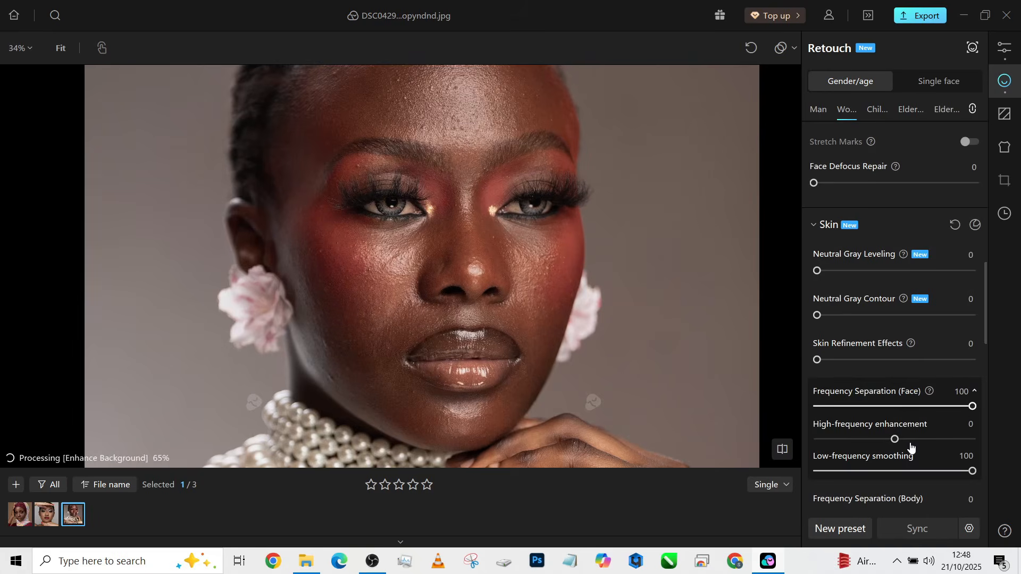
Step: Try High-frequency enhancement at 8, -100 and 6, comparing the skin texture on the face
{"action": "scroll", "coordinate": [448, 253], "scroll_direction": "up", "scroll_amount": 1}
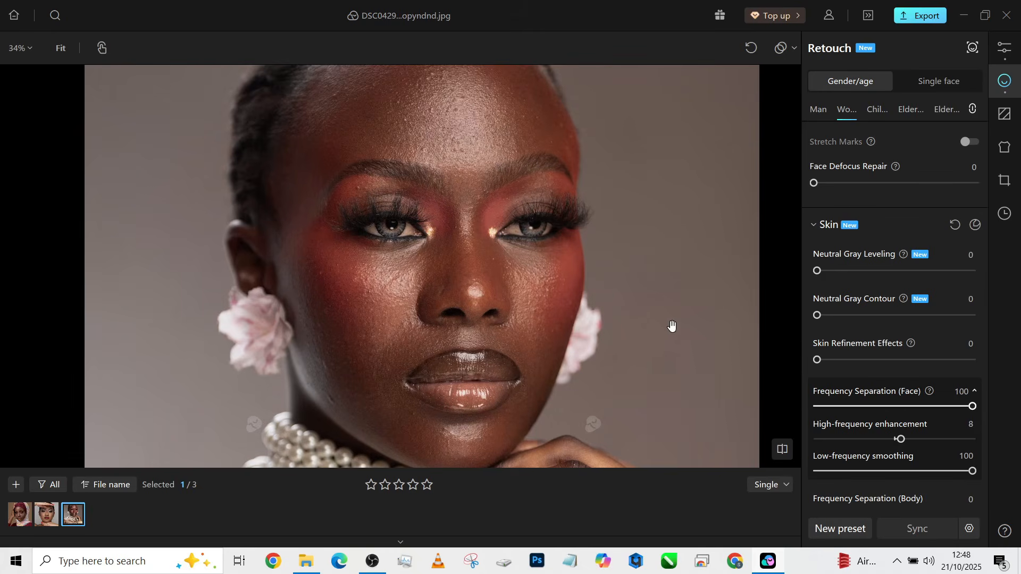
{"action": "left_click_drag", "start_coordinate": [832, 448], "coordinate": [818, 446]}
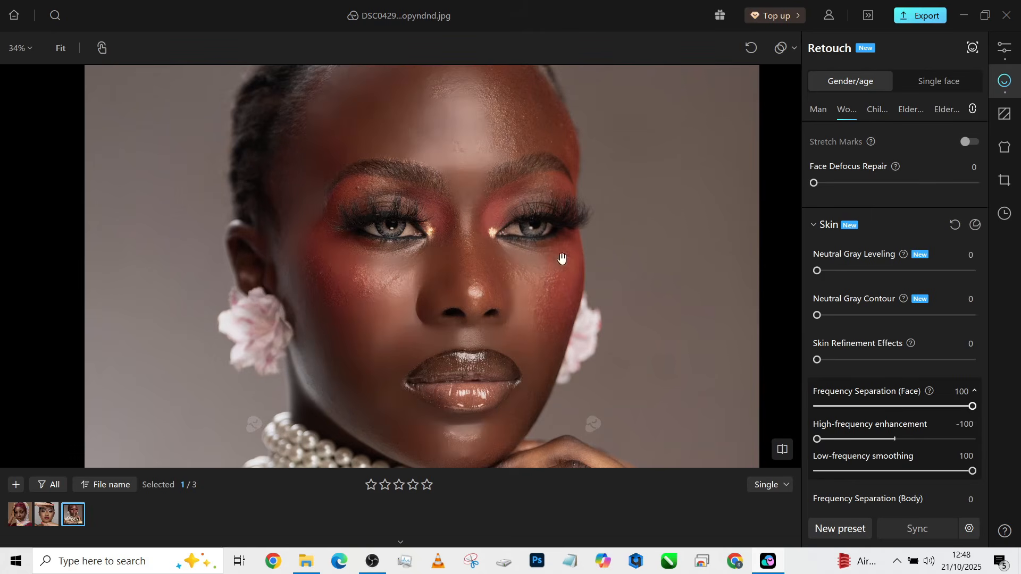
{"action": "scroll", "coordinate": [500, 248], "scroll_direction": "down", "scroll_amount": 4}
{"action": "scroll", "coordinate": [461, 131], "scroll_direction": "up", "scroll_amount": 4}
{"action": "scroll", "coordinate": [462, 197], "scroll_direction": "down", "scroll_amount": 2}
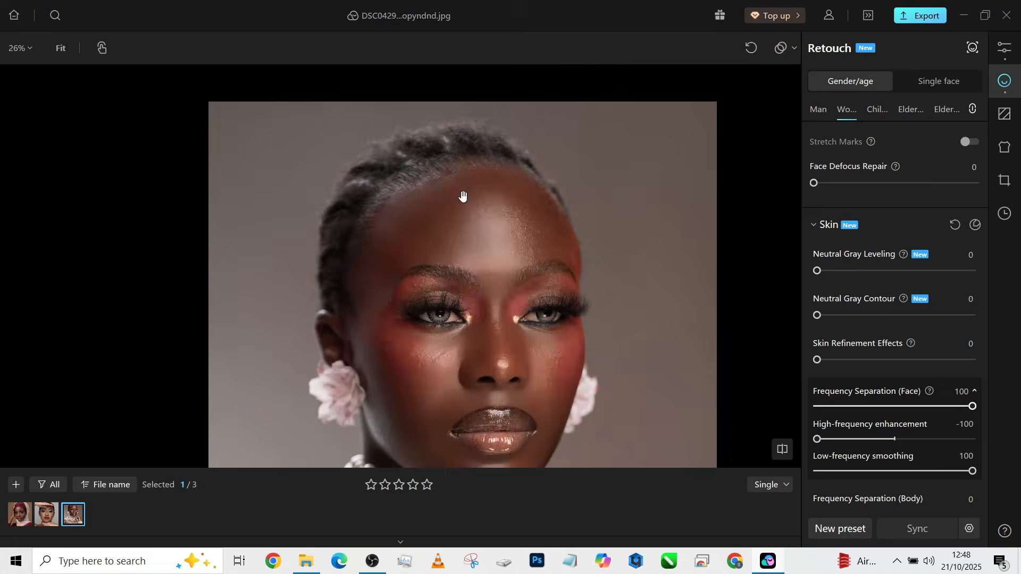
{"action": "scroll", "coordinate": [519, 409], "scroll_direction": "up", "scroll_amount": 3}
{"action": "left_click_drag", "start_coordinate": [519, 408], "coordinate": [498, 364]}
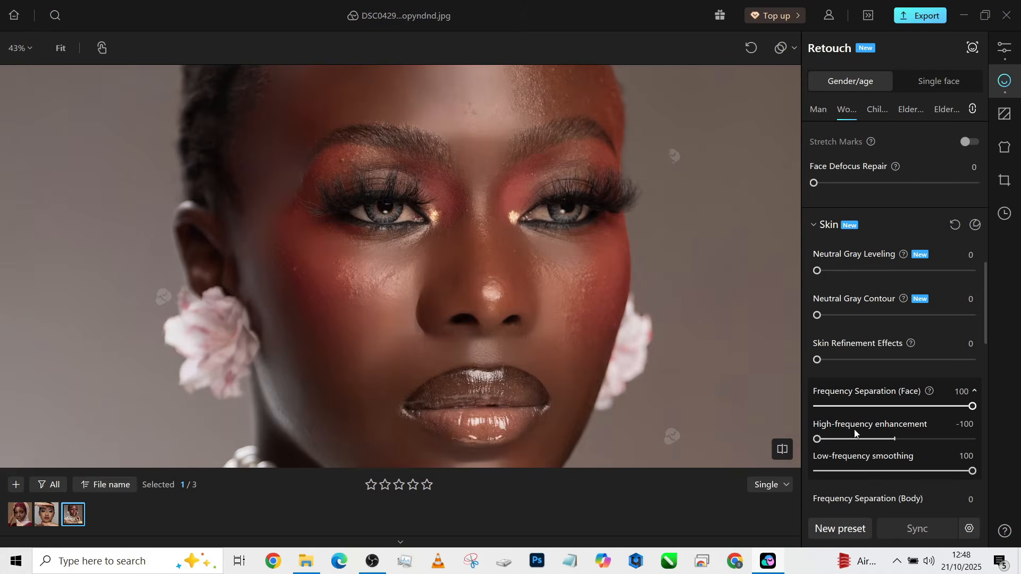
{"action": "left_click", "coordinate": [865, 439]}
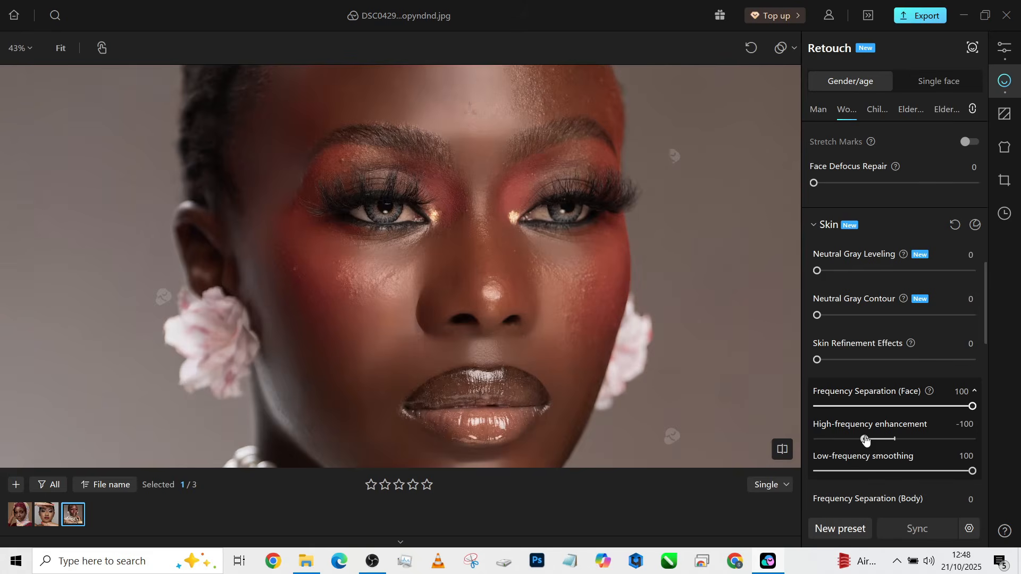
{"action": "left_click", "coordinate": [899, 440]}
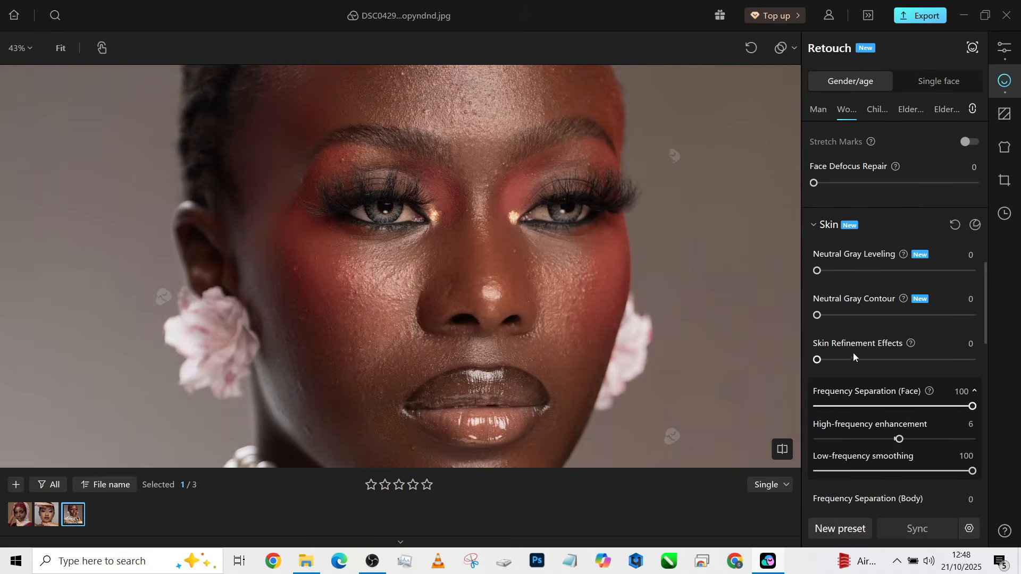
Step: Set Skin Refinement Effects to 68 and High-frequency enhancement to -7
{"action": "left_click_drag", "start_coordinate": [850, 359], "coordinate": [923, 365]}
{"action": "left_click_drag", "start_coordinate": [893, 440], "coordinate": [890, 439]}
Step: Set AI Retouch (Face) to 36 and check the effect on the portrait
{"action": "scroll", "coordinate": [884, 404], "scroll_direction": "down", "scroll_amount": 5}
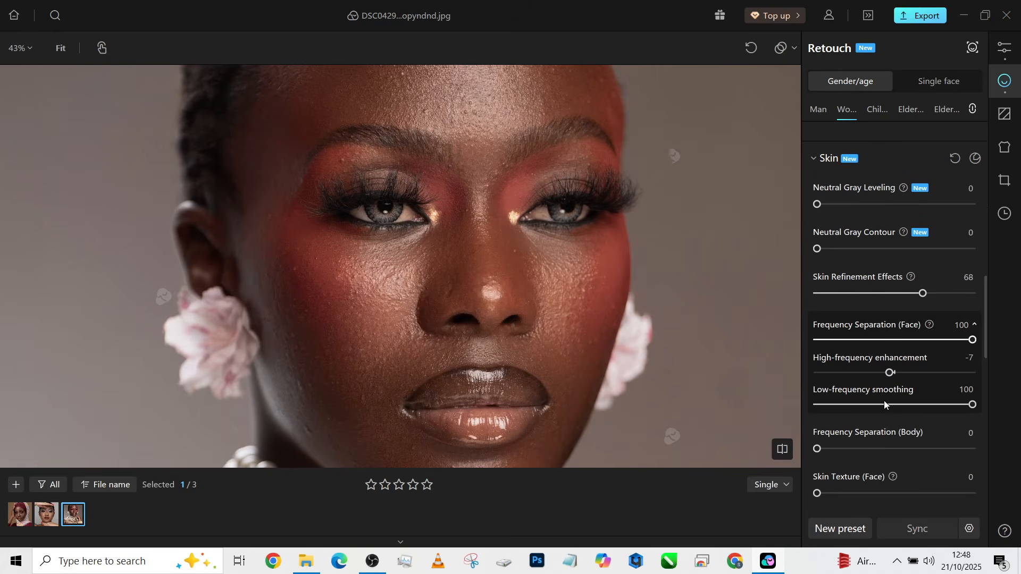
{"action": "scroll", "coordinate": [871, 449], "scroll_direction": "down", "scroll_amount": 1}
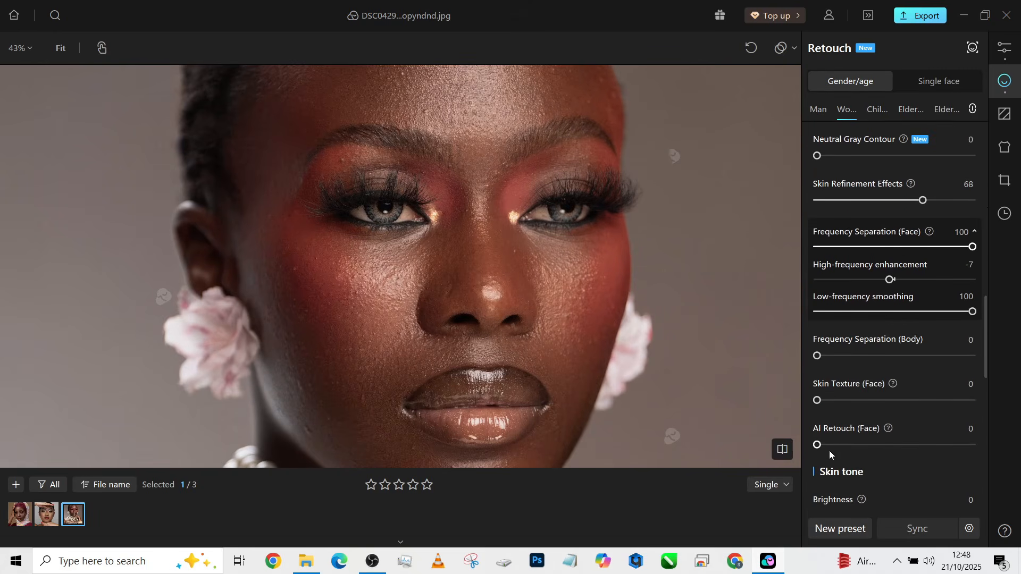
{"action": "left_click_drag", "start_coordinate": [817, 445], "coordinate": [870, 445]}
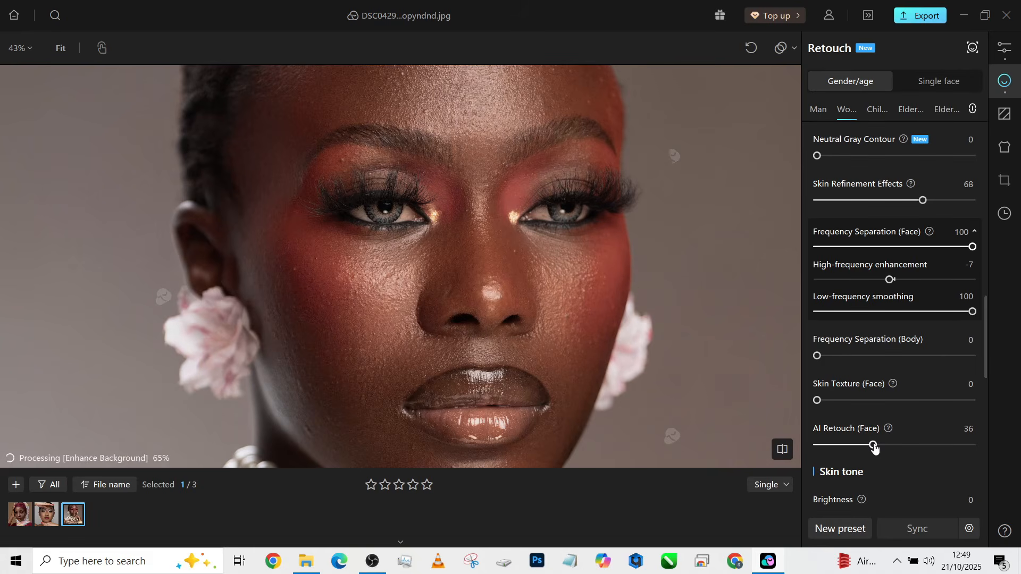
{"action": "scroll", "coordinate": [577, 335], "scroll_direction": "down", "scroll_amount": 3}
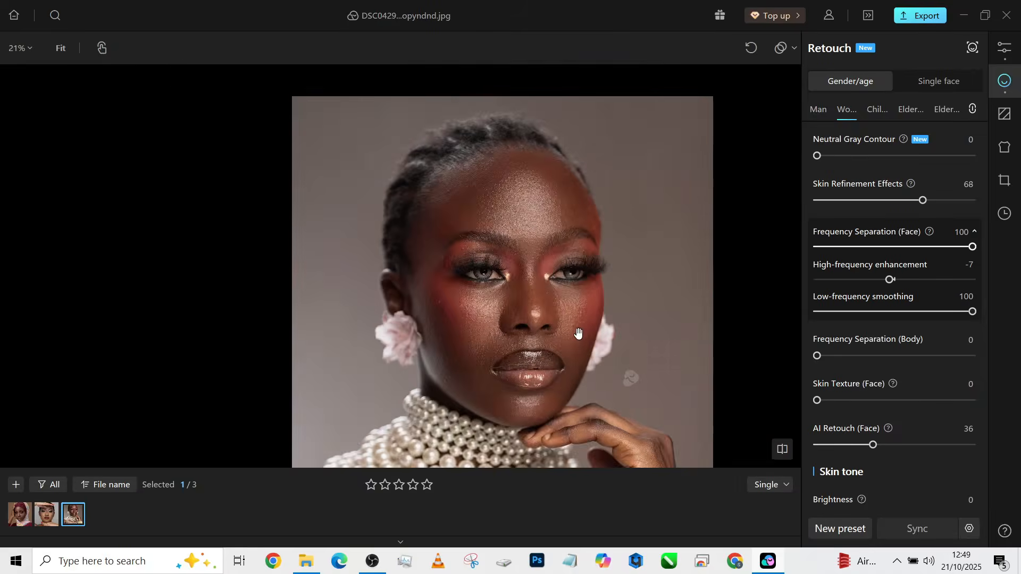
Step: Set Neutral Gray Contour to 100 and inspect the forehead and cheeks up close
{"action": "scroll", "coordinate": [819, 325], "scroll_direction": "up", "scroll_amount": 1}
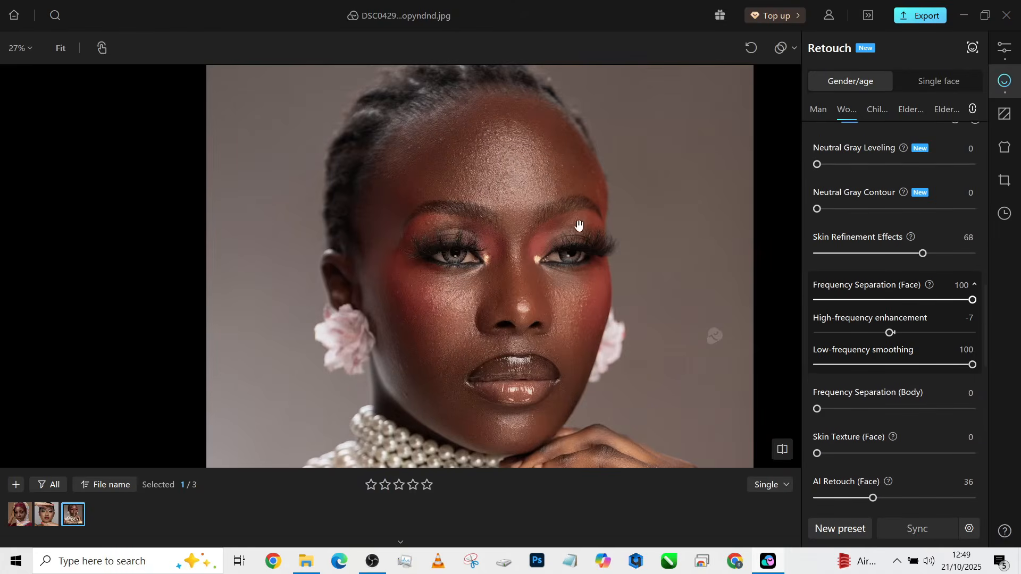
{"action": "scroll", "coordinate": [578, 227], "scroll_direction": "up", "scroll_amount": 4}
{"action": "scroll", "coordinate": [429, 226], "scroll_direction": "down", "scroll_amount": 3}
{"action": "scroll", "coordinate": [427, 219], "scroll_direction": "down", "scroll_amount": 1}
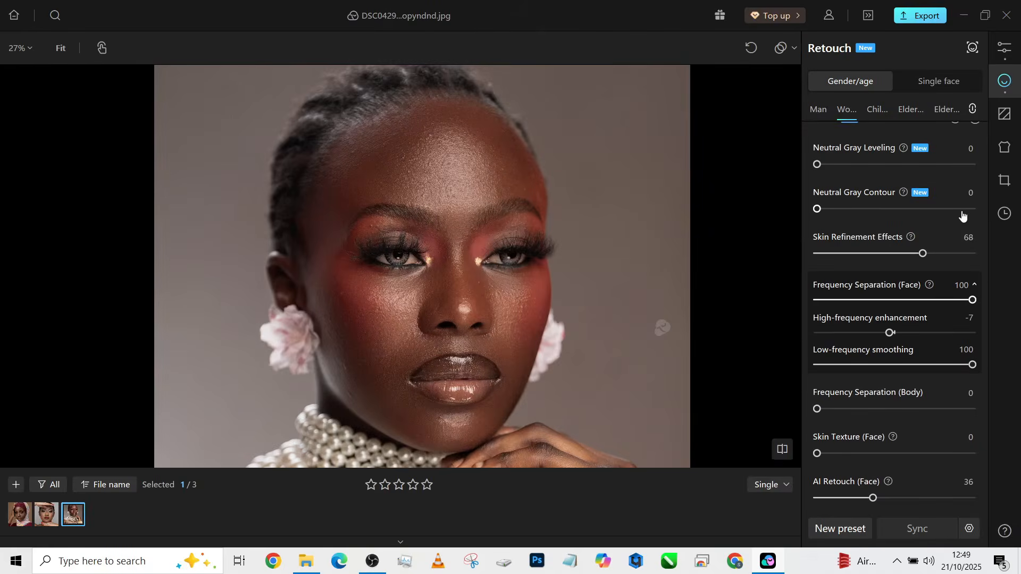
{"action": "left_click", "coordinate": [948, 212]}
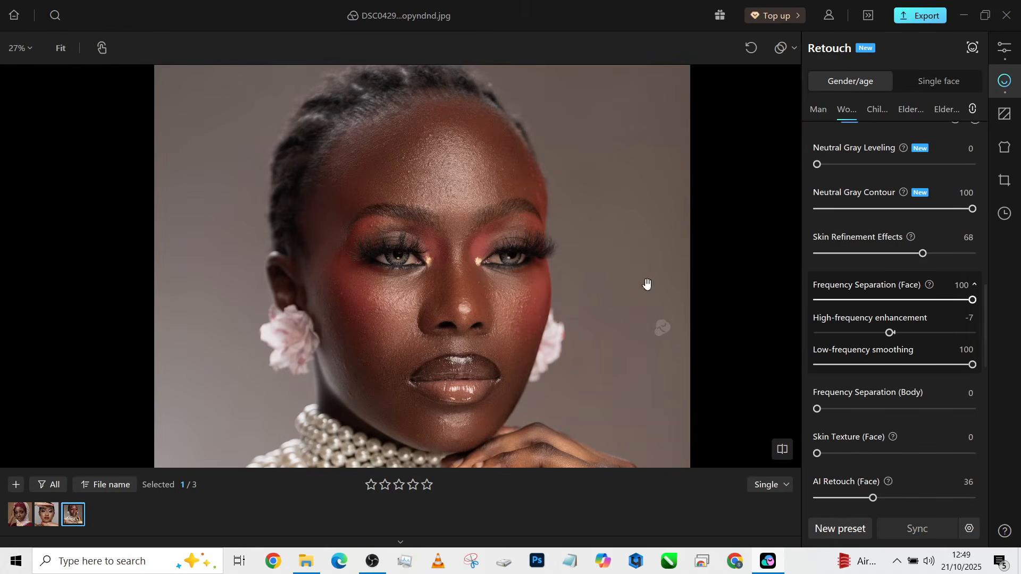
{"action": "scroll", "coordinate": [427, 165], "scroll_direction": "up", "scroll_amount": 3}
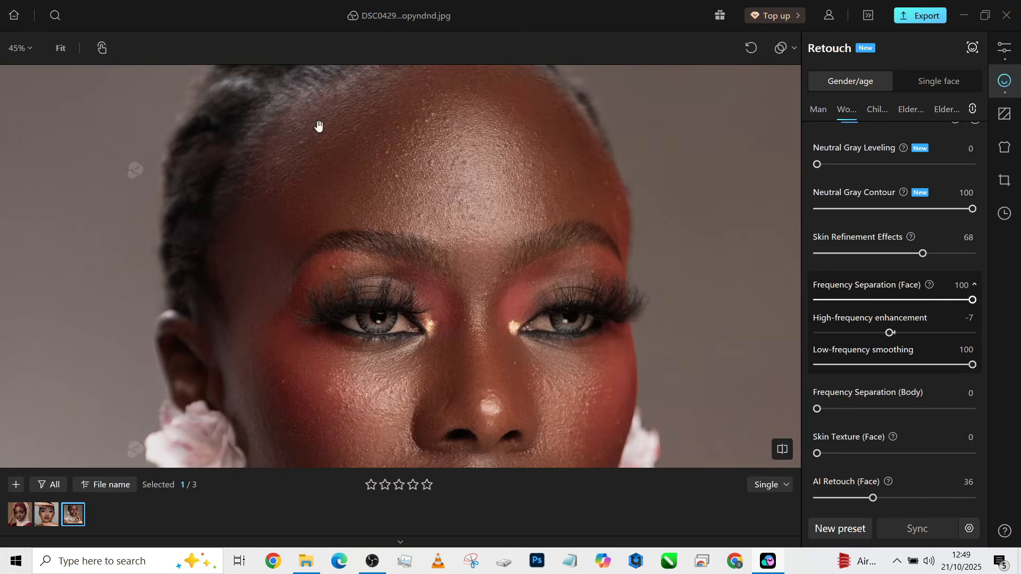
Step: Set Neutral Gray Leveling to 99 and inspect the nose, eyes and forehead skin up close
{"action": "scroll", "coordinate": [450, 186], "scroll_direction": "down", "scroll_amount": 2}
{"action": "scroll", "coordinate": [451, 186], "scroll_direction": "down", "scroll_amount": 2}
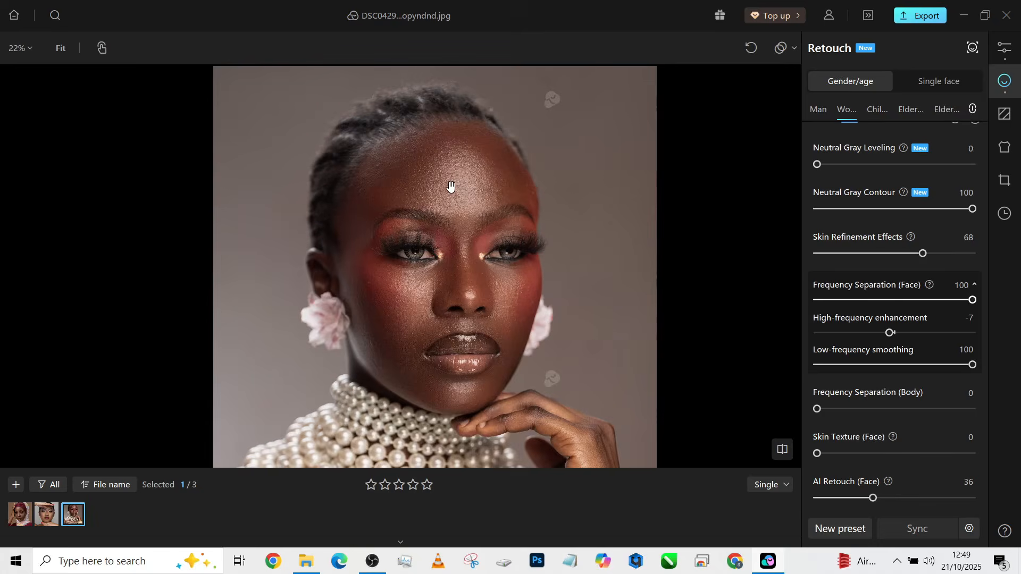
{"action": "scroll", "coordinate": [414, 180], "scroll_direction": "up", "scroll_amount": 1}
{"action": "scroll", "coordinate": [921, 191], "scroll_direction": "up", "scroll_amount": 2}
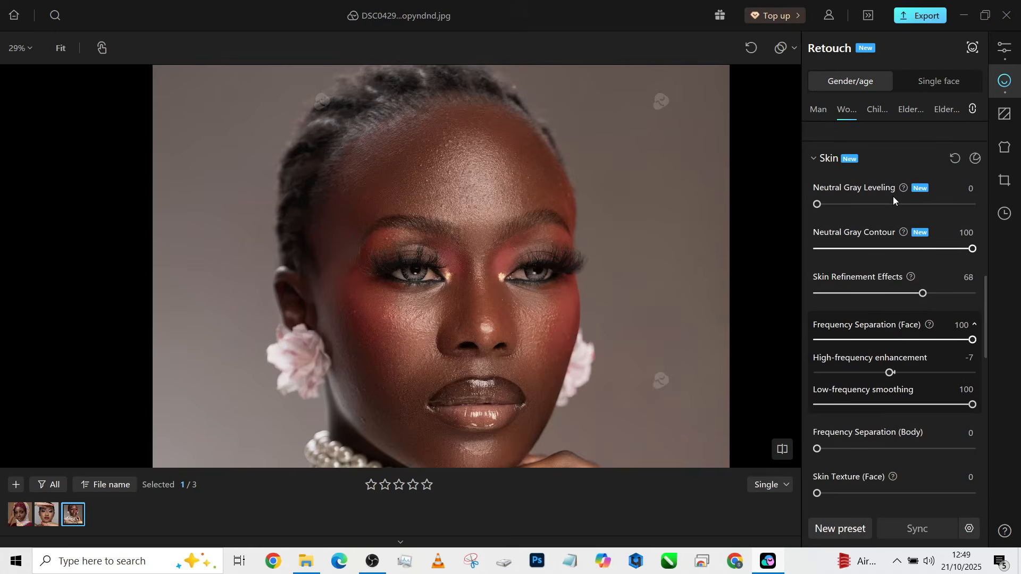
{"action": "left_click_drag", "start_coordinate": [847, 210], "coordinate": [972, 212]}
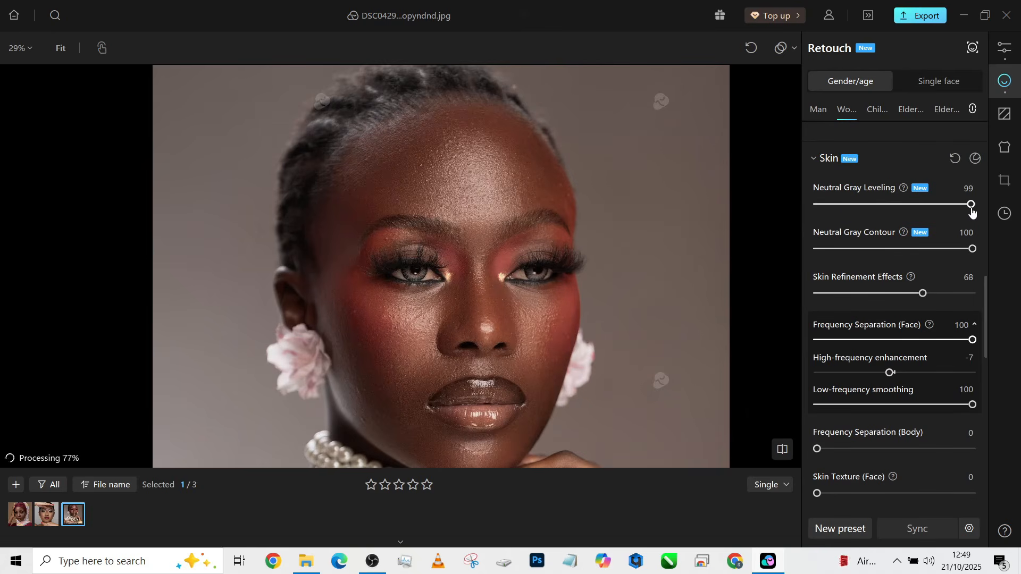
{"action": "scroll", "coordinate": [516, 329], "scroll_direction": "up", "scroll_amount": 5}
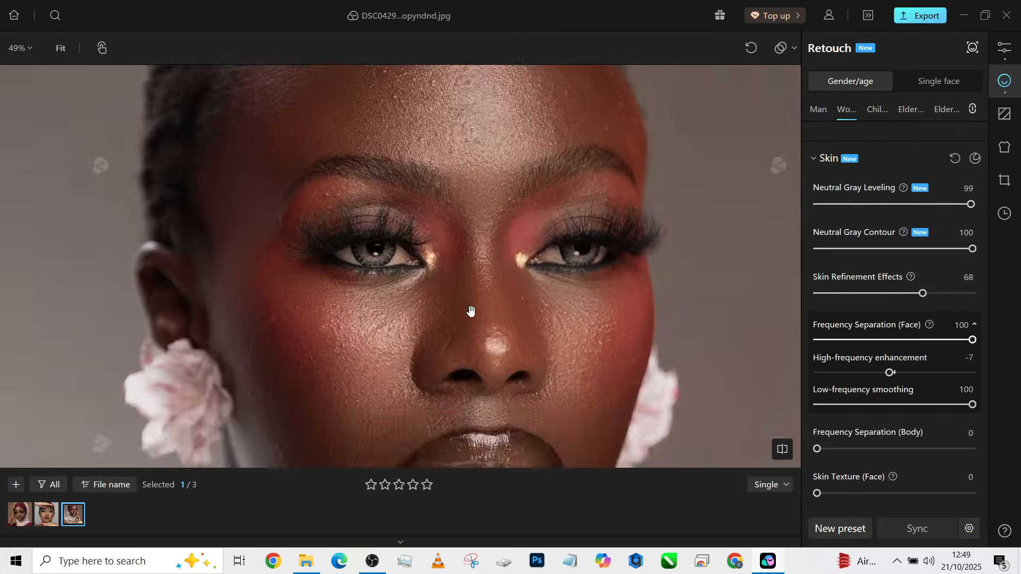
{"action": "scroll", "coordinate": [404, 223], "scroll_direction": "down", "scroll_amount": 3}
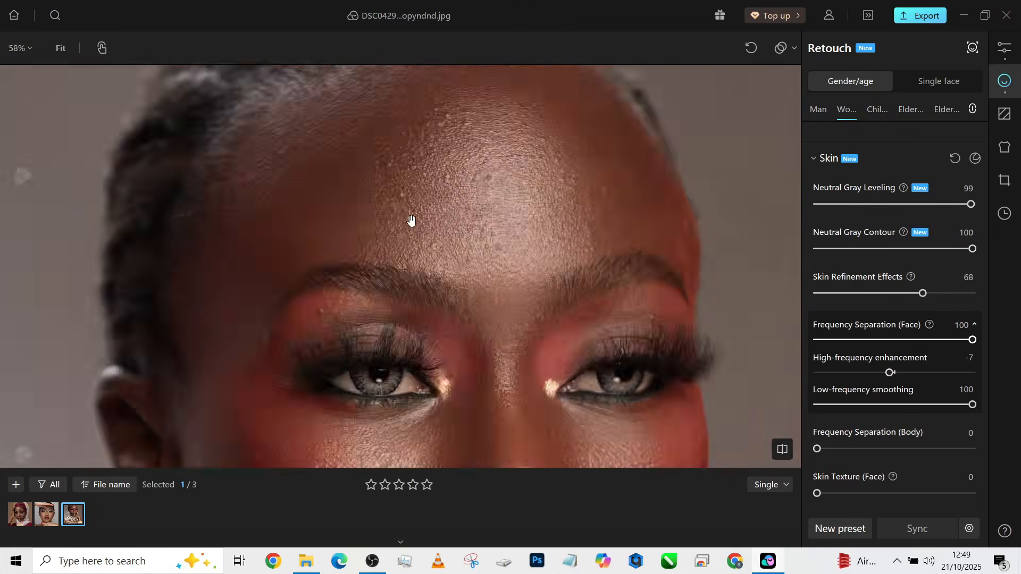
{"action": "scroll", "coordinate": [406, 114], "scroll_direction": "up", "scroll_amount": 4}
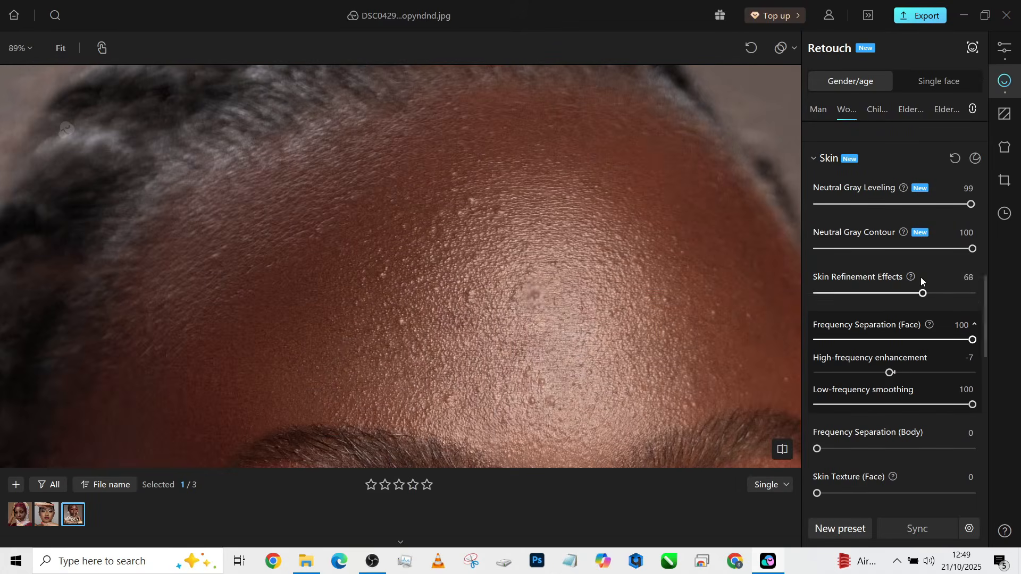
Step: Turn off Makeup Protection for blemish removal and check the effect on the face
{"action": "scroll", "coordinate": [920, 277], "scroll_direction": "up", "scroll_amount": 8}
{"action": "scroll", "coordinate": [920, 276], "scroll_direction": "up", "scroll_amount": 5}
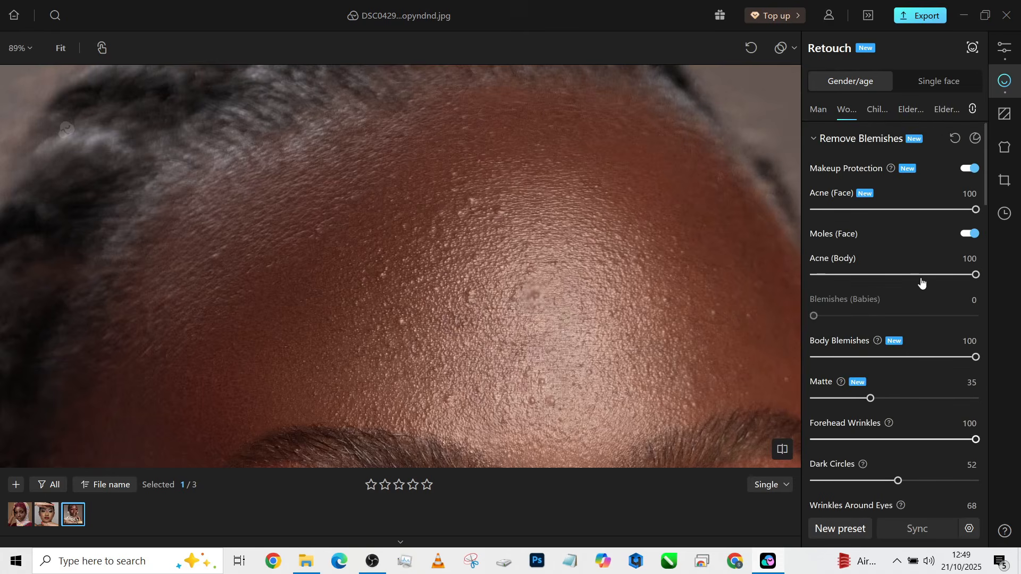
{"action": "left_click", "coordinate": [973, 169]}
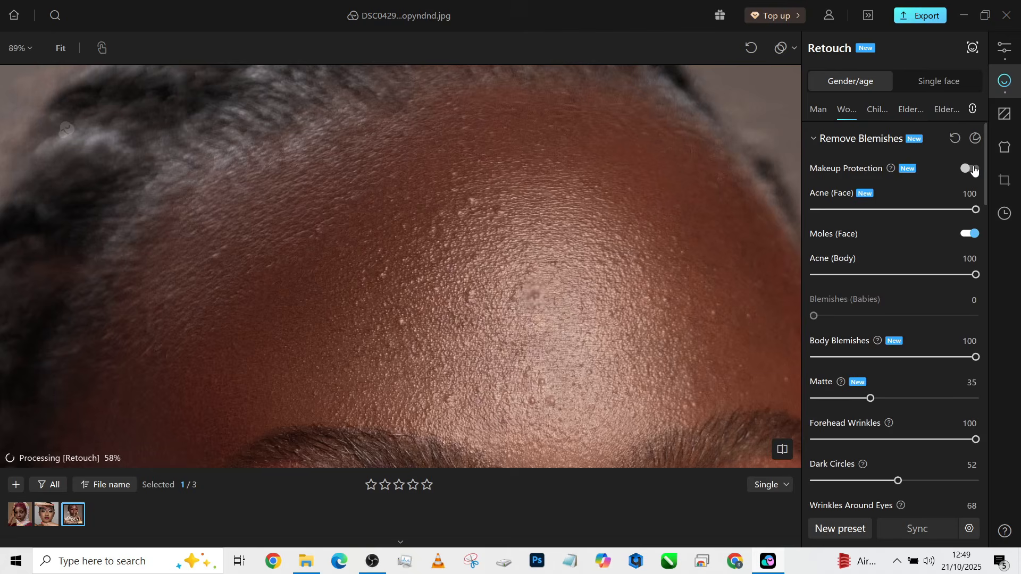
{"action": "scroll", "coordinate": [608, 166], "scroll_direction": "down", "scroll_amount": 5}
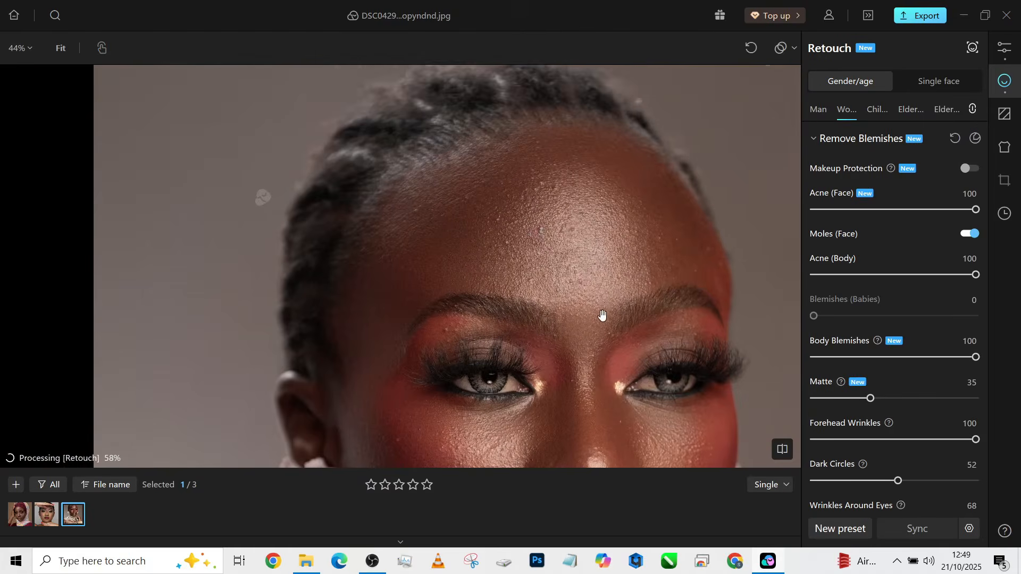
{"action": "scroll", "coordinate": [519, 264], "scroll_direction": "down", "scroll_amount": 2}
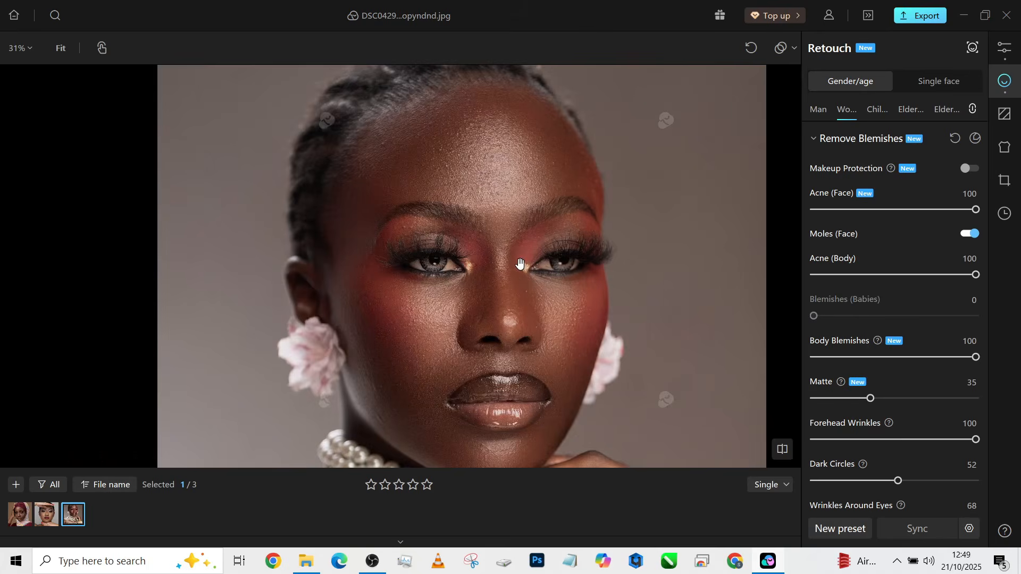
{"action": "scroll", "coordinate": [528, 323], "scroll_direction": "up", "scroll_amount": 1}
{"action": "scroll", "coordinate": [507, 284], "scroll_direction": "down", "scroll_amount": 3}
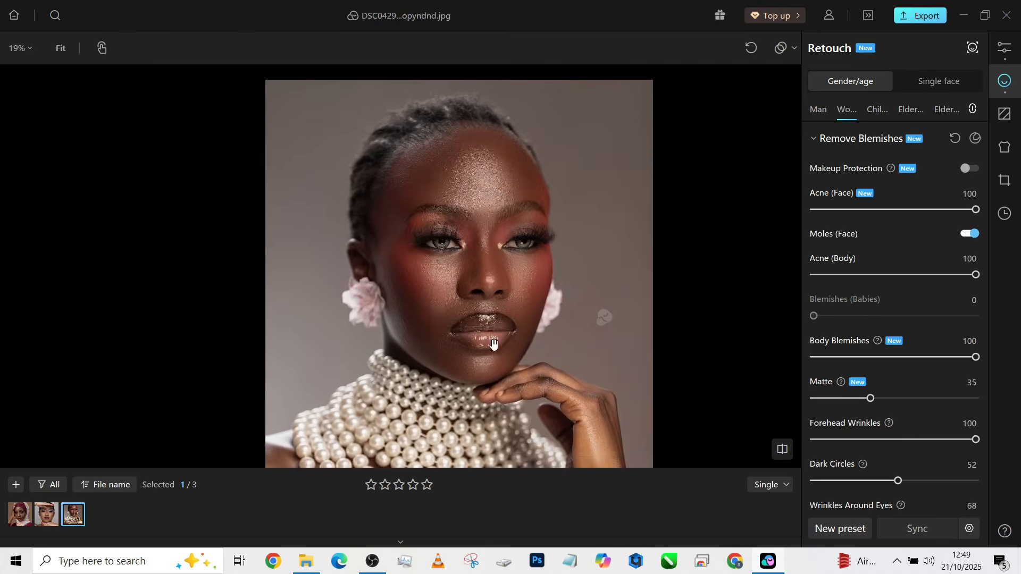
Step: Set Frequency Separation (Body) to 100 and check the skin around the necklace and shoulder
{"action": "scroll", "coordinate": [507, 283], "scroll_direction": "down", "scroll_amount": 2}
{"action": "left_click_drag", "start_coordinate": [503, 404], "coordinate": [501, 363]}
{"action": "scroll", "coordinate": [450, 420], "scroll_direction": "up", "scroll_amount": 3}
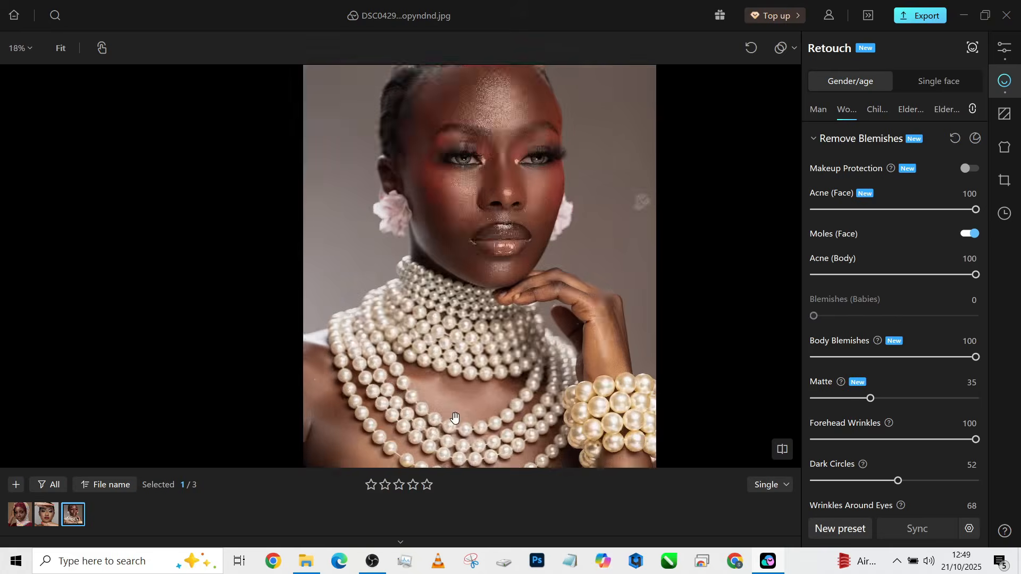
{"action": "left_click_drag", "start_coordinate": [421, 410], "coordinate": [462, 327]}
{"action": "scroll", "coordinate": [417, 372], "scroll_direction": "up", "scroll_amount": 4}
{"action": "left_click_drag", "start_coordinate": [306, 318], "coordinate": [322, 330]}
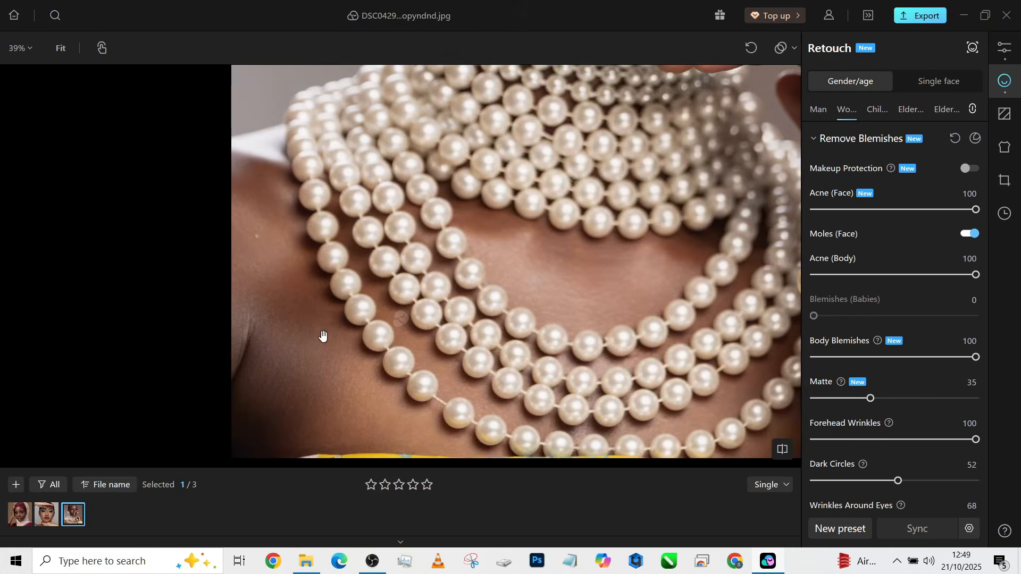
{"action": "scroll", "coordinate": [925, 402], "scroll_direction": "down", "scroll_amount": 10}
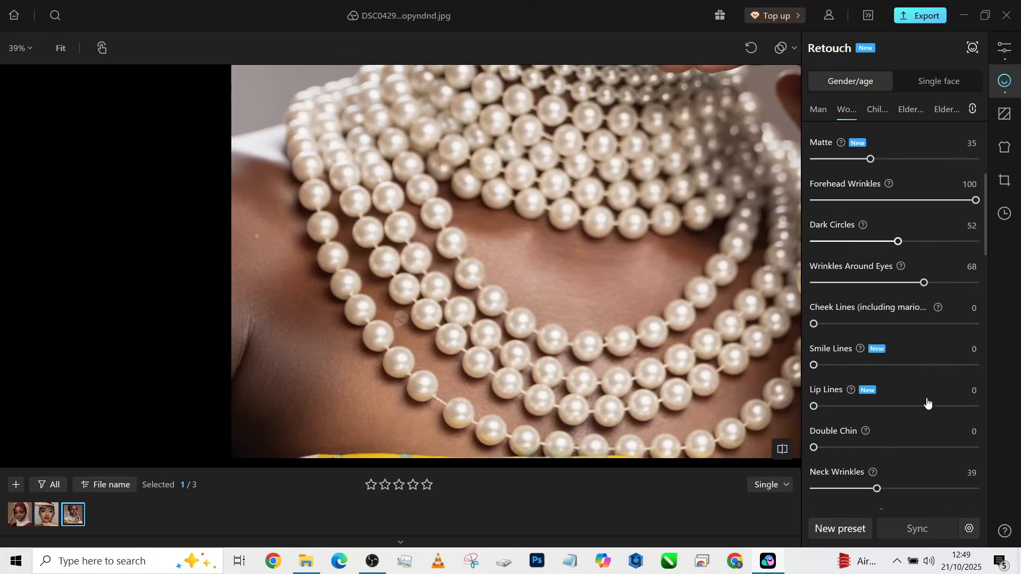
{"action": "scroll", "coordinate": [927, 401], "scroll_direction": "down", "scroll_amount": 8}
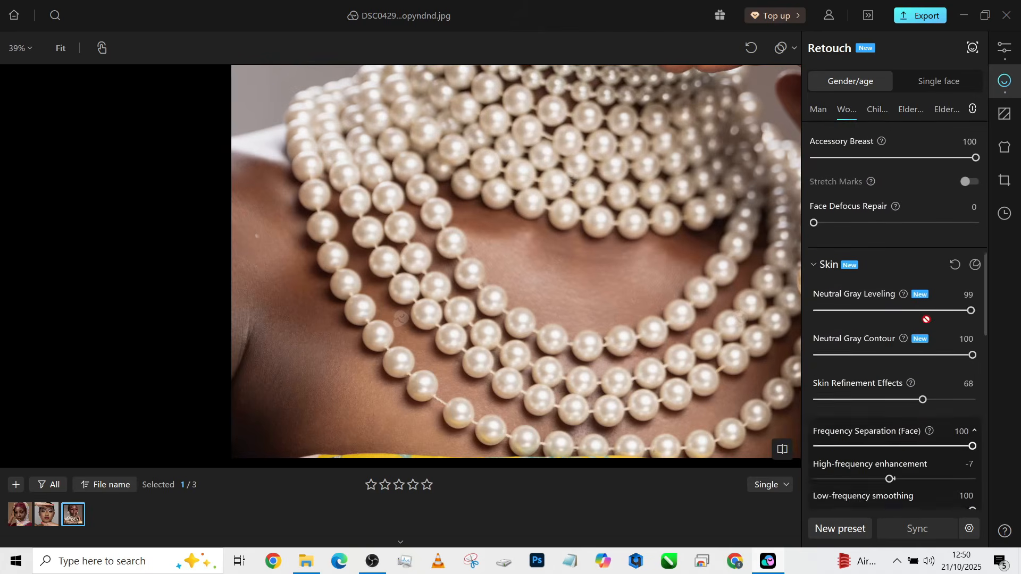
{"action": "scroll", "coordinate": [926, 319], "scroll_direction": "down", "scroll_amount": 2}
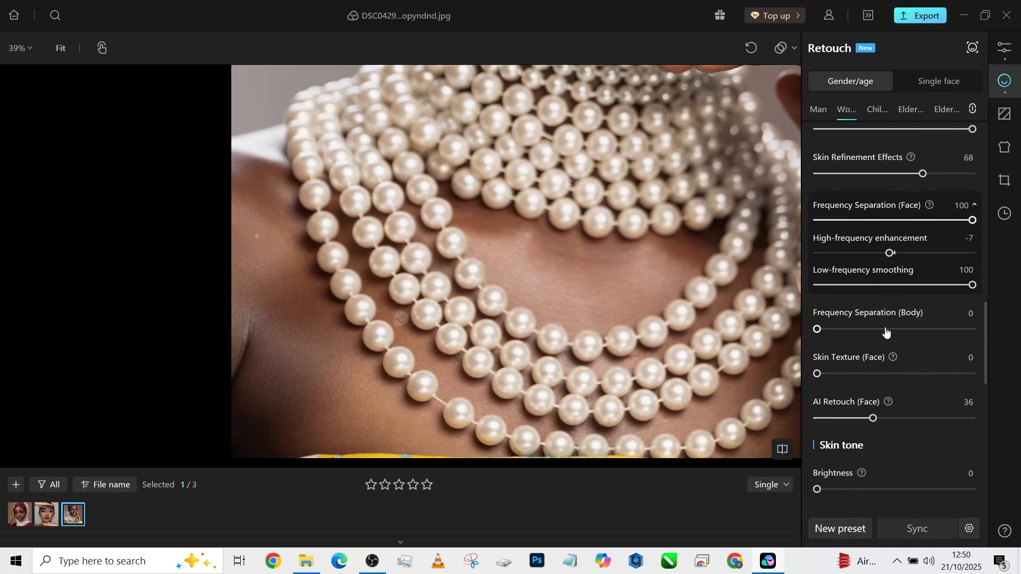
{"action": "left_click_drag", "start_coordinate": [949, 336], "coordinate": [974, 333]}
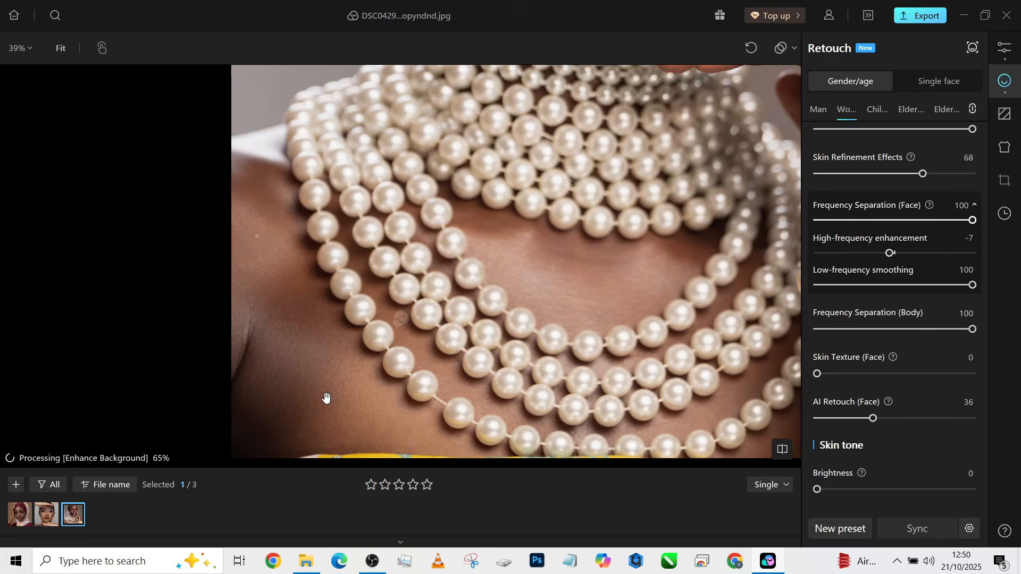
{"action": "scroll", "coordinate": [497, 308], "scroll_direction": "down", "scroll_amount": 5}
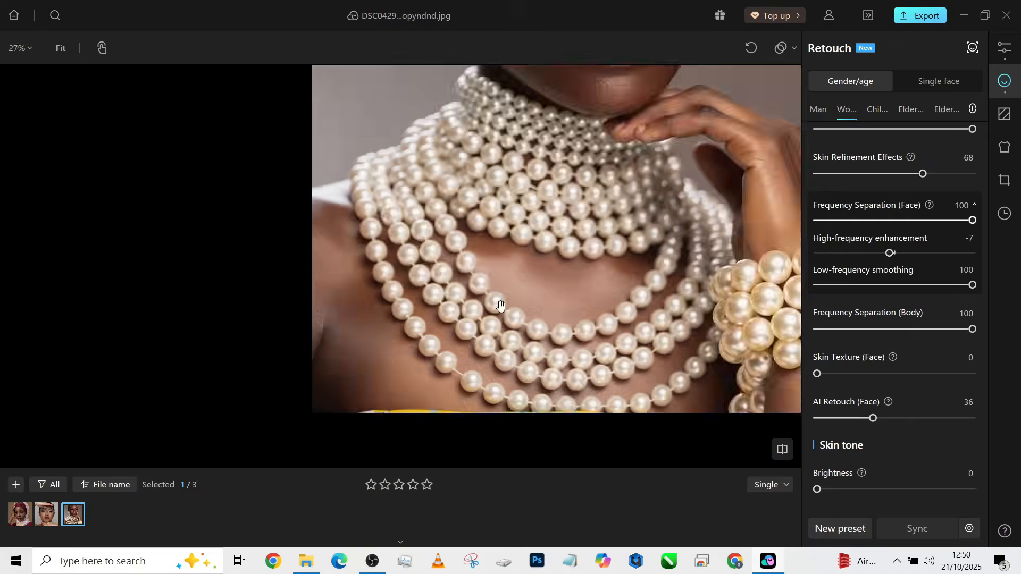
{"action": "scroll", "coordinate": [530, 308], "scroll_direction": "up", "scroll_amount": 1}
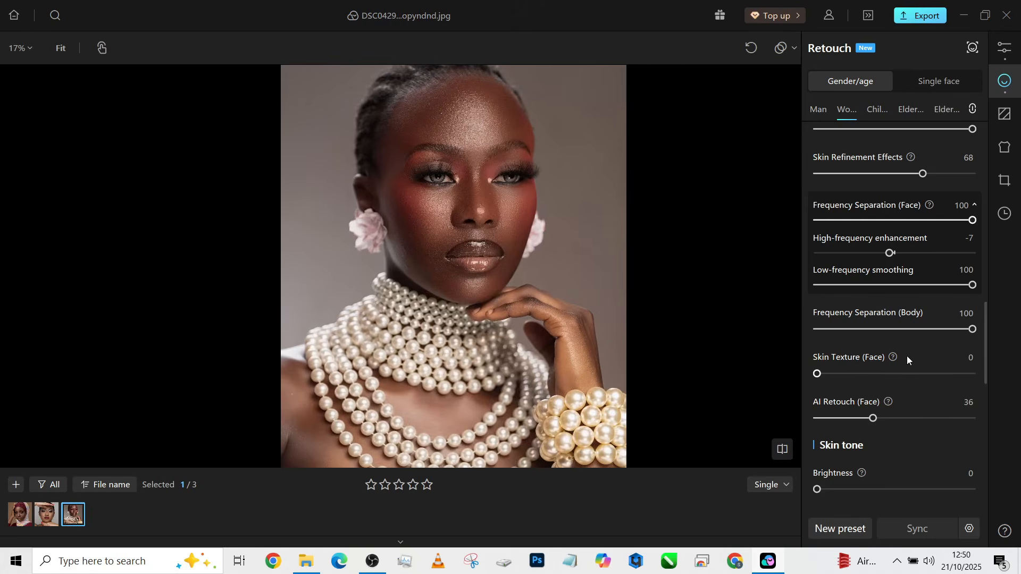
Step: Try the Fair, Natural, Rosy and Tanned skin tones on the portrait in turn
{"action": "scroll", "coordinate": [907, 356], "scroll_direction": "down", "scroll_amount": 3}
{"action": "scroll", "coordinate": [907, 355], "scroll_direction": "down", "scroll_amount": 4}
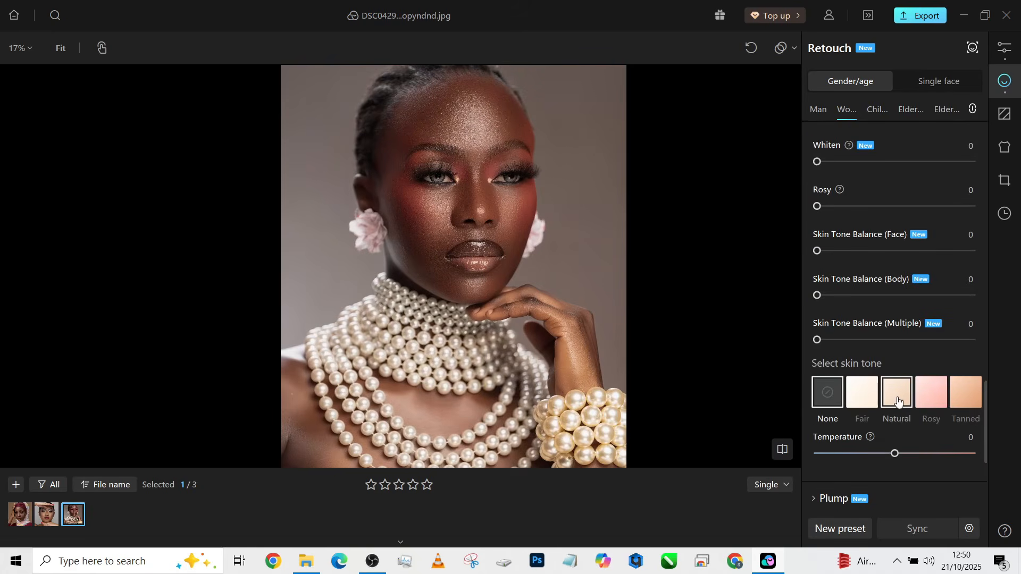
{"action": "left_click", "coordinate": [867, 397]}
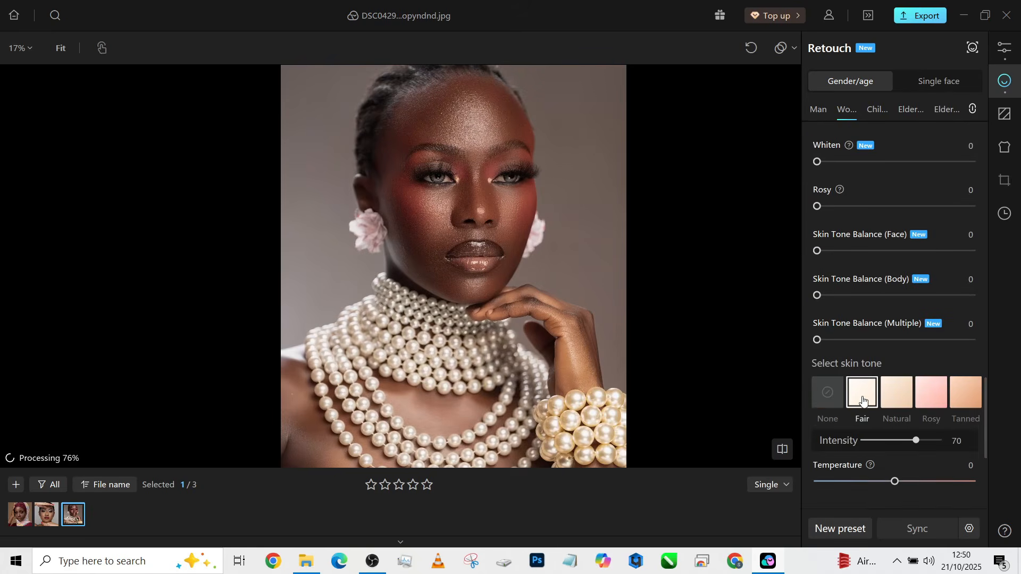
{"action": "left_click", "coordinate": [897, 396]}
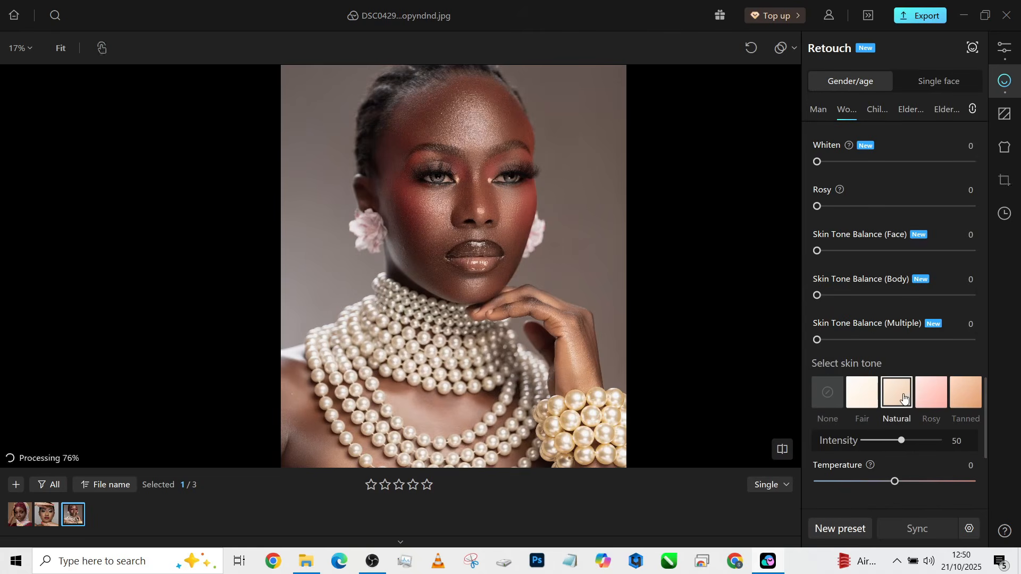
{"action": "left_click", "coordinate": [941, 397]}
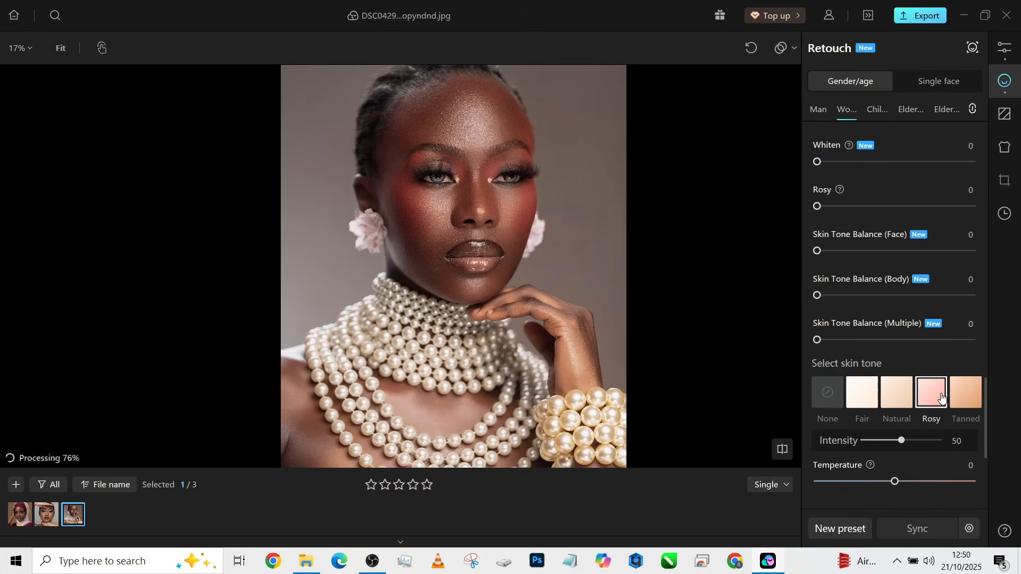
{"action": "left_click", "coordinate": [970, 403]}
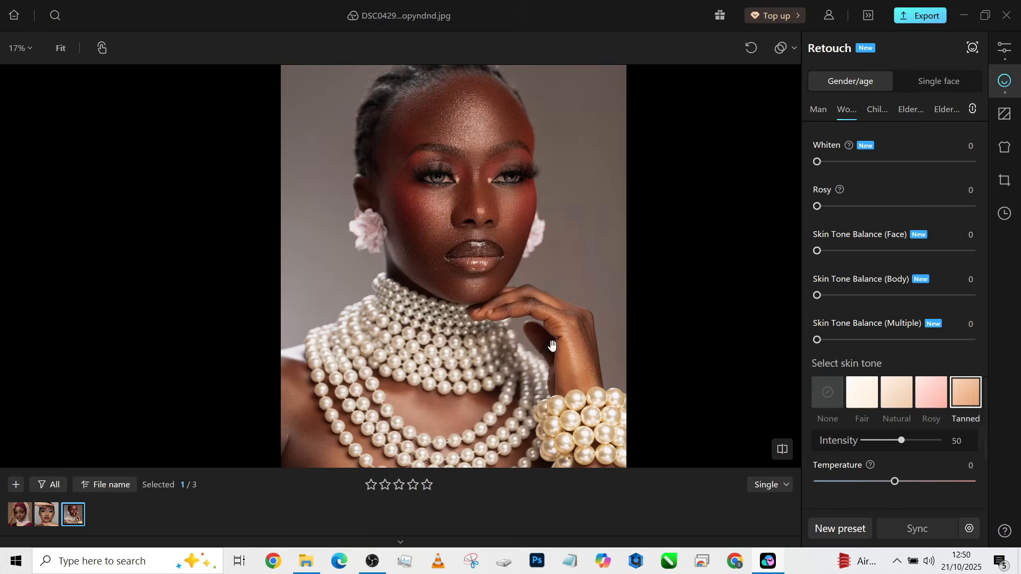
Step: Apply the Natural skin tone with Intensity 7 and Temperature -50
{"action": "left_click", "coordinate": [896, 396]}
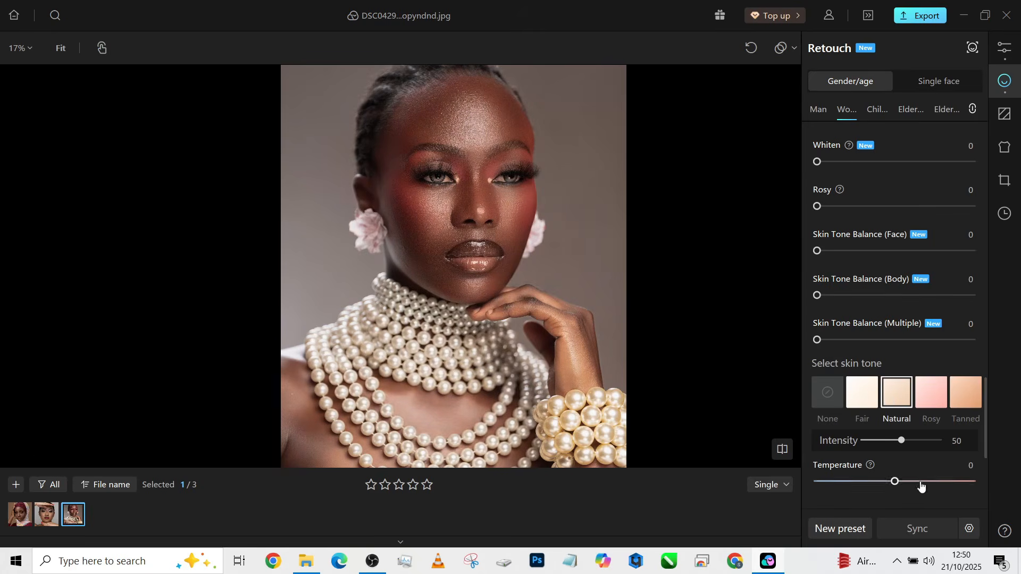
{"action": "left_click", "coordinate": [870, 441]}
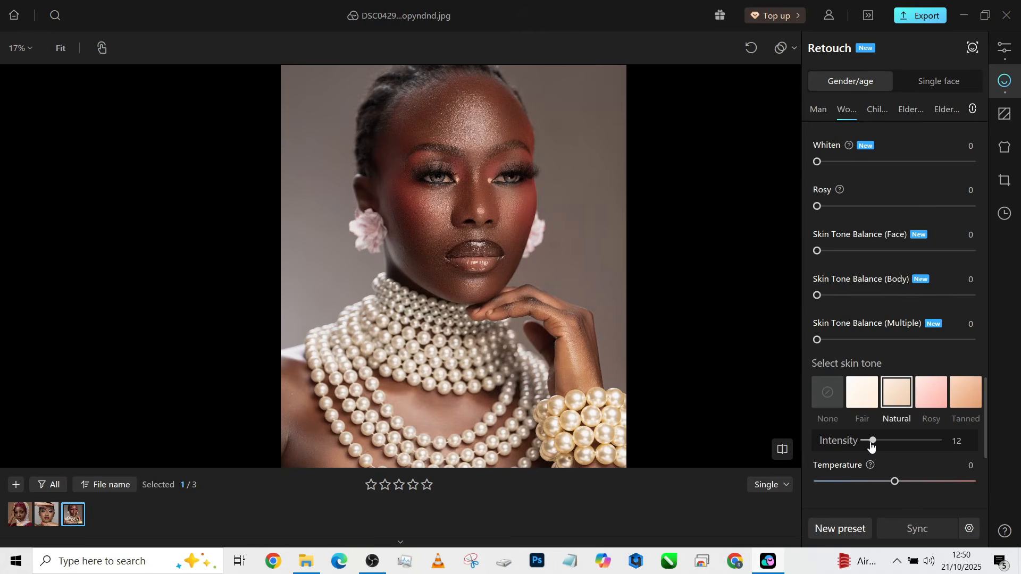
{"action": "left_click", "coordinate": [869, 442]}
{"action": "left_click", "coordinate": [860, 481]}
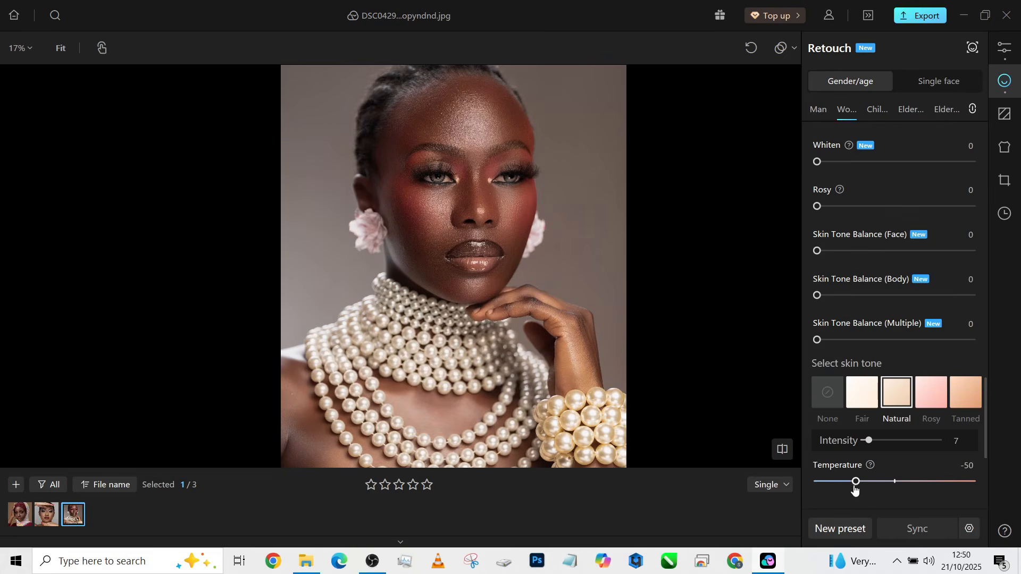
{"action": "scroll", "coordinate": [515, 349], "scroll_direction": "down", "scroll_amount": 2}
{"action": "scroll", "coordinate": [486, 246], "scroll_direction": "up", "scroll_amount": 2}
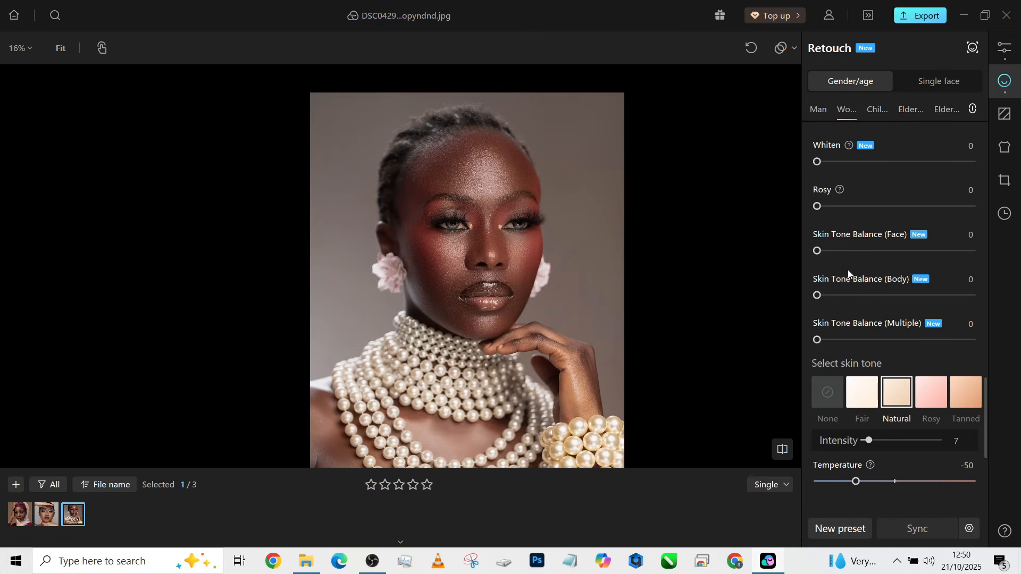
Step: Set Skin Tone Balance (Body) to 20 and Skin Tone Balance (Multiple) to 30
{"action": "left_click", "coordinate": [840, 295]}
{"action": "left_click", "coordinate": [834, 340]}
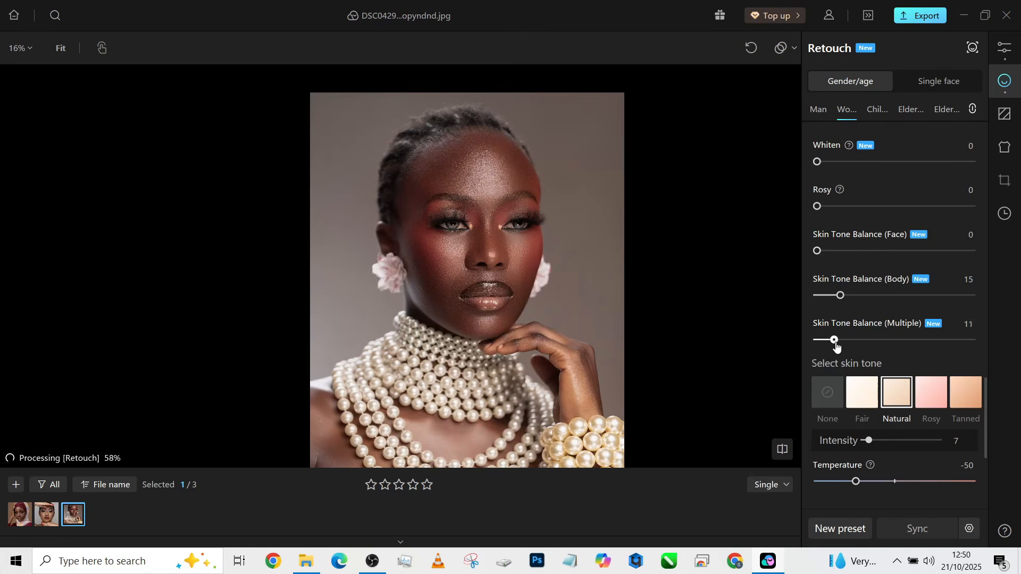
{"action": "left_click_drag", "start_coordinate": [834, 341], "coordinate": [845, 341]}
{"action": "left_click_drag", "start_coordinate": [476, 289], "coordinate": [373, 230]}
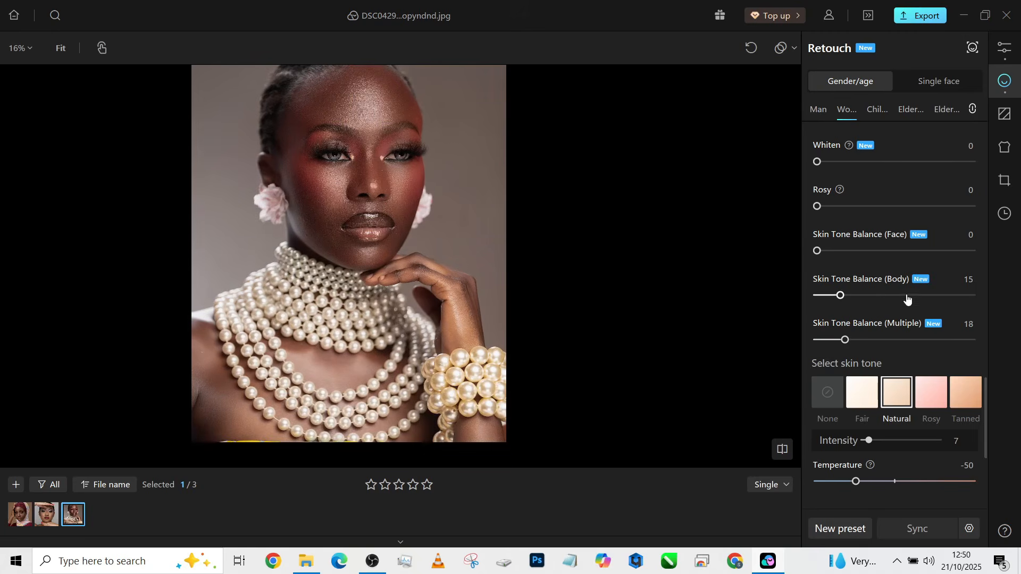
{"action": "left_click_drag", "start_coordinate": [907, 299], "coordinate": [987, 298]}
{"action": "left_click_drag", "start_coordinate": [906, 299], "coordinate": [849, 299]}
{"action": "left_click_drag", "start_coordinate": [845, 341], "coordinate": [864, 341]}
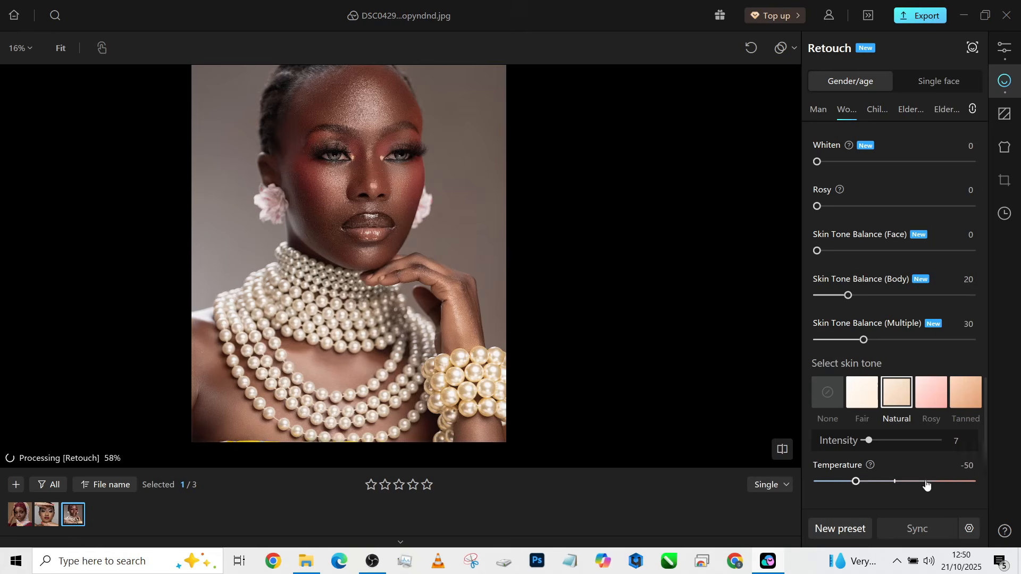
Step: Try a skin tone Temperature of 63, settle on -40 and check the face up close
{"action": "left_click_drag", "start_coordinate": [926, 485], "coordinate": [943, 481]}
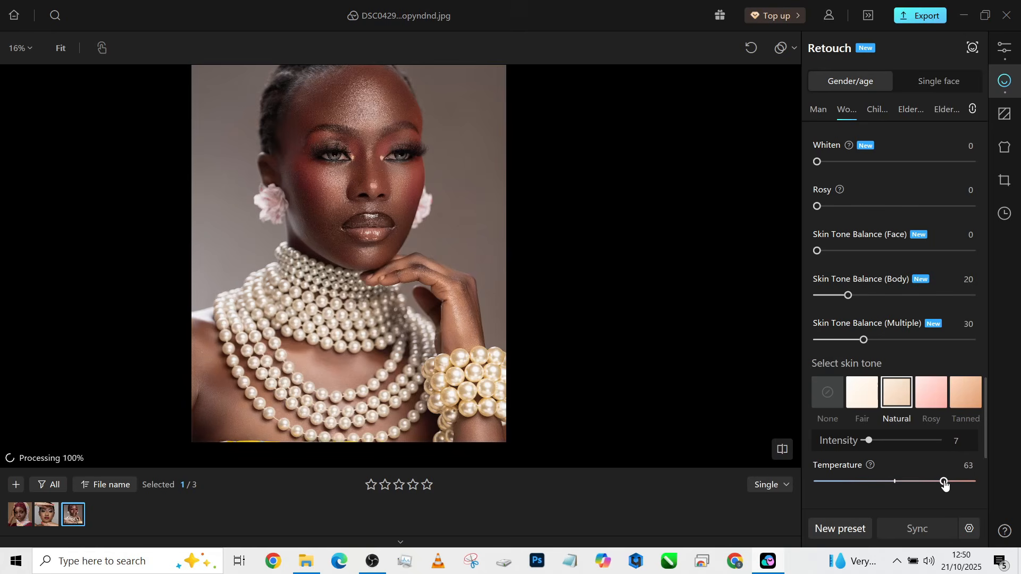
{"action": "left_click_drag", "start_coordinate": [878, 489], "coordinate": [865, 492]}
{"action": "left_click_drag", "start_coordinate": [456, 273], "coordinate": [547, 312]}
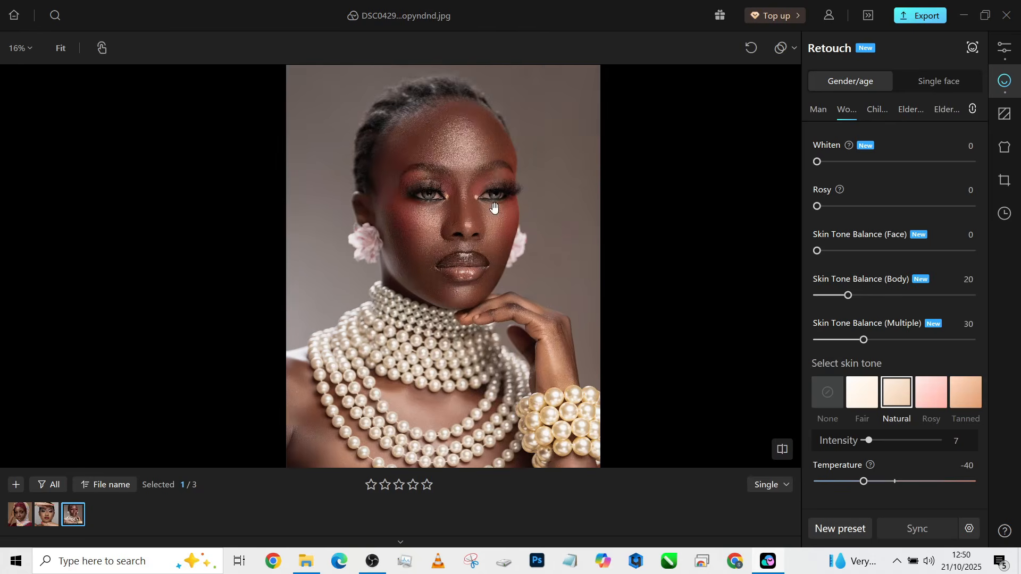
{"action": "scroll", "coordinate": [483, 175], "scroll_direction": "up", "scroll_amount": 3}
{"action": "scroll", "coordinate": [483, 176], "scroll_direction": "up", "scroll_amount": 1}
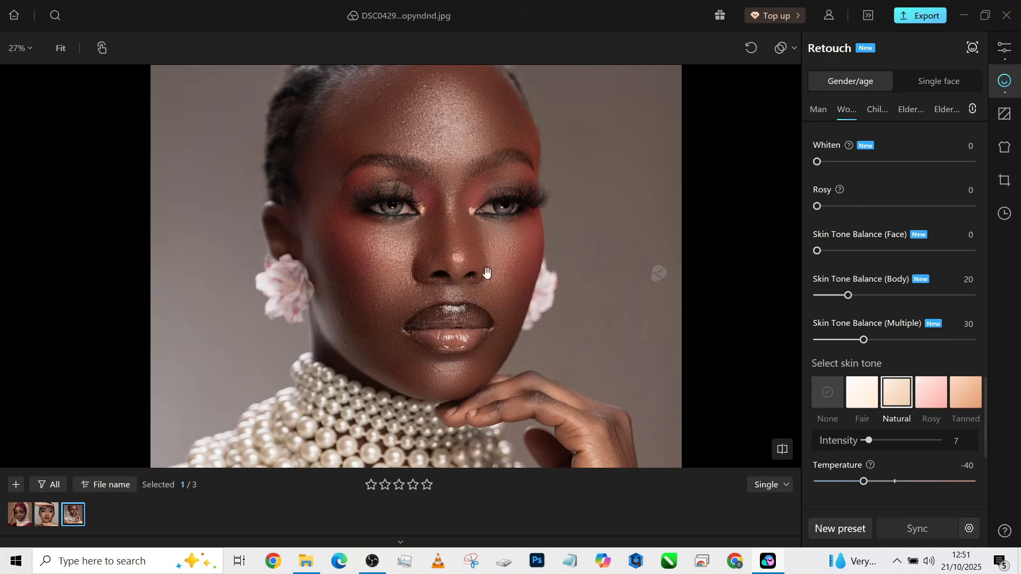
{"action": "scroll", "coordinate": [893, 417], "scroll_direction": "down", "scroll_amount": 5}
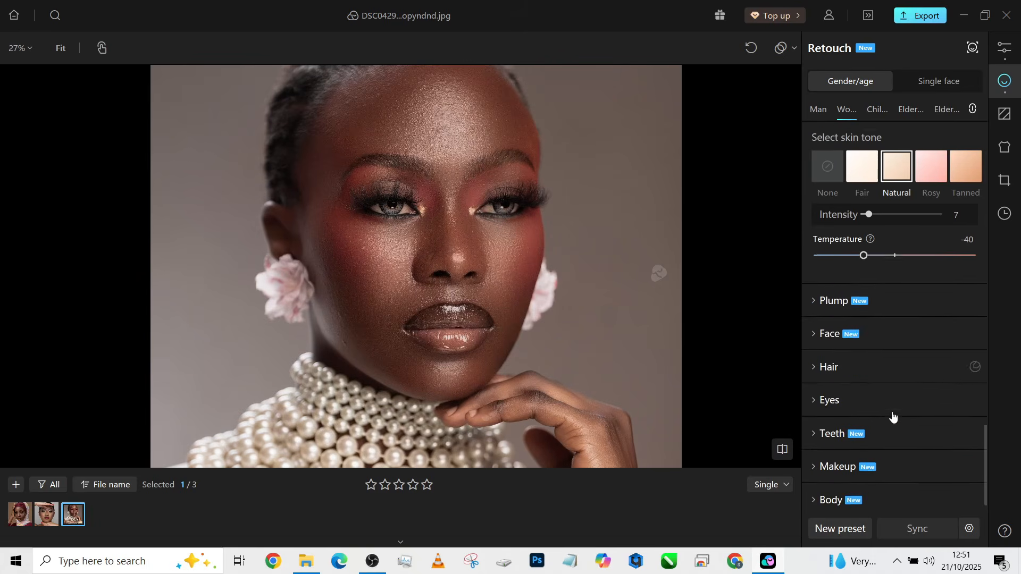
Step: Set the makeup Shadows to 100, Highlights to 66, Enhance Eye Makeup to 100 and Enhance Eyebrows to 100
{"action": "left_click", "coordinate": [909, 461]}
{"action": "scroll", "coordinate": [909, 465], "scroll_direction": "down", "scroll_amount": 3}
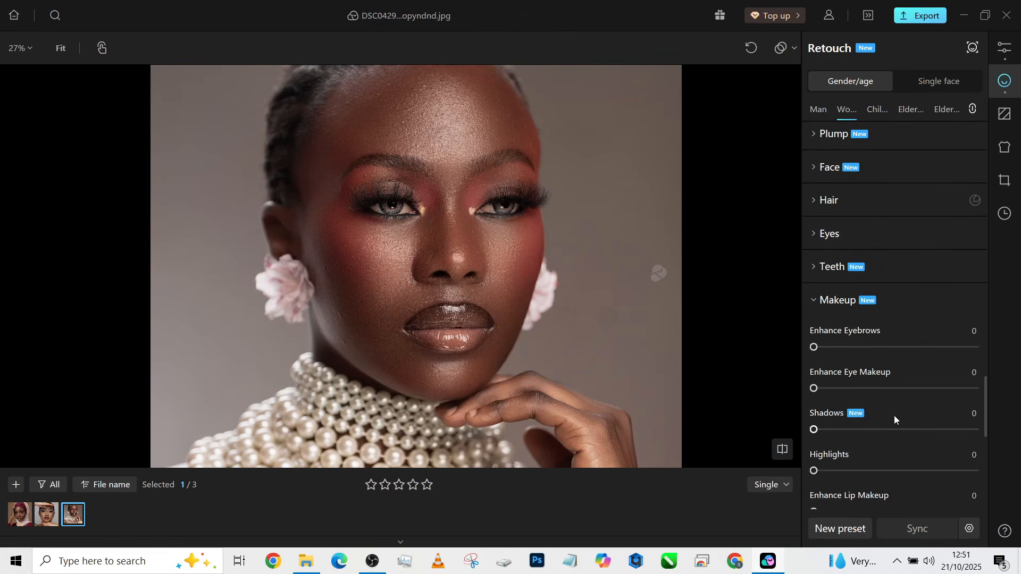
{"action": "left_click_drag", "start_coordinate": [853, 434], "coordinate": [1009, 433]}
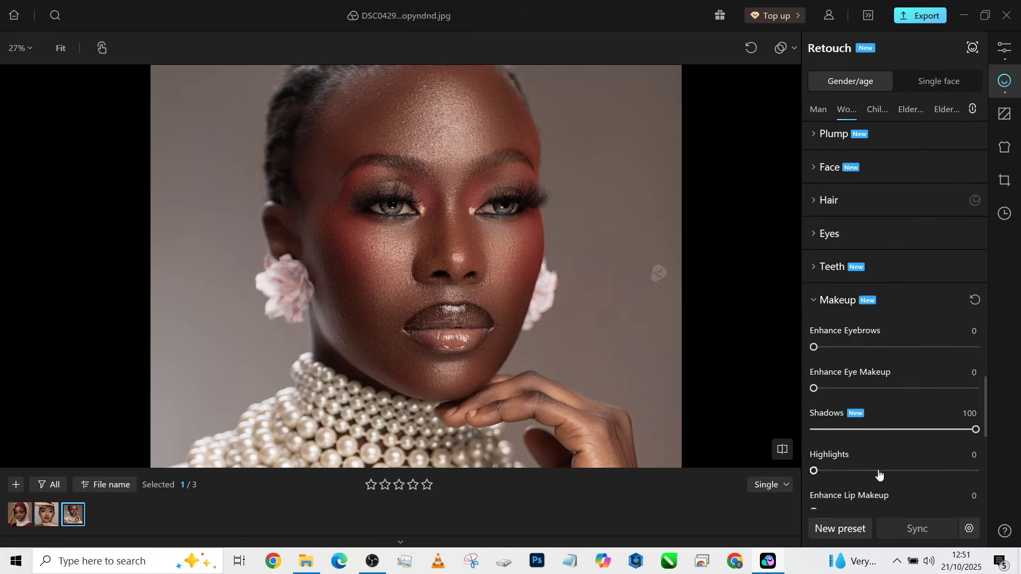
{"action": "left_click_drag", "start_coordinate": [878, 474], "coordinate": [922, 473]}
{"action": "left_click_drag", "start_coordinate": [828, 392], "coordinate": [980, 393]}
{"action": "left_click_drag", "start_coordinate": [921, 355], "coordinate": [982, 355]}
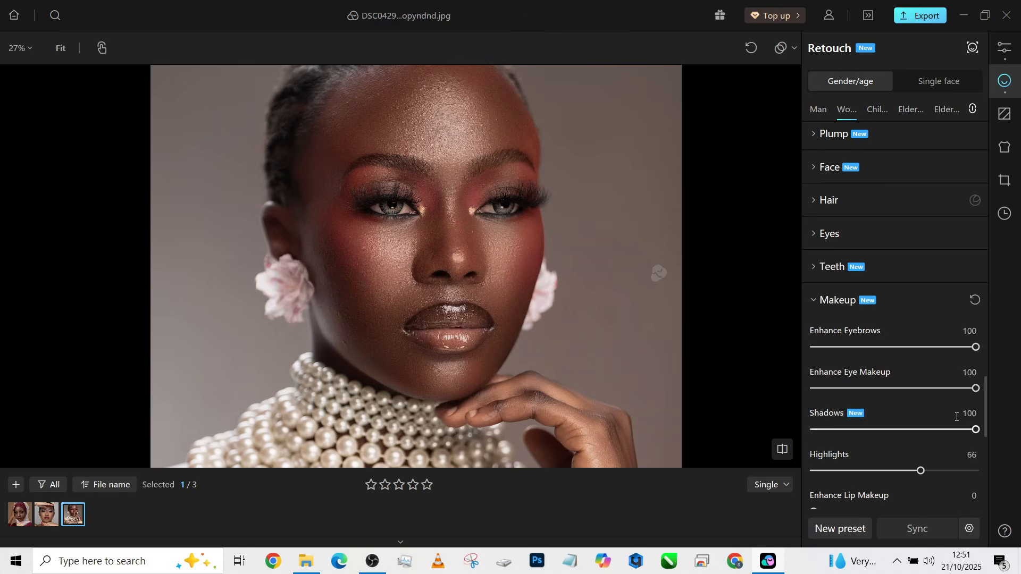
Step: Set Enhance Lip Makeup to 100 and Enhance Blush to 91, dismissing the interrupting Adobe alert, and check the face
{"action": "scroll", "coordinate": [955, 421], "scroll_direction": "down", "scroll_amount": 2}
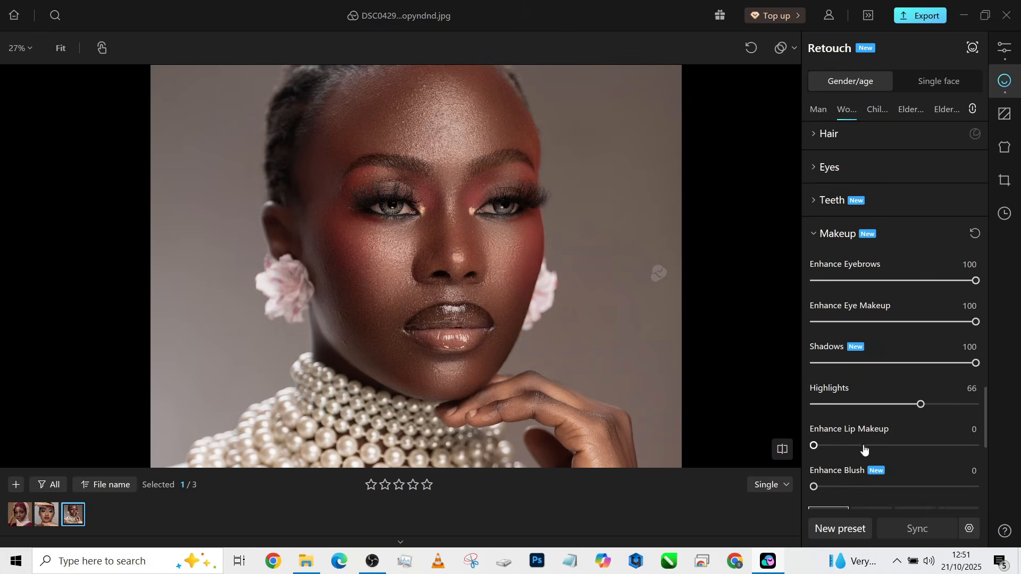
{"action": "left_click_drag", "start_coordinate": [864, 450], "coordinate": [988, 448]}
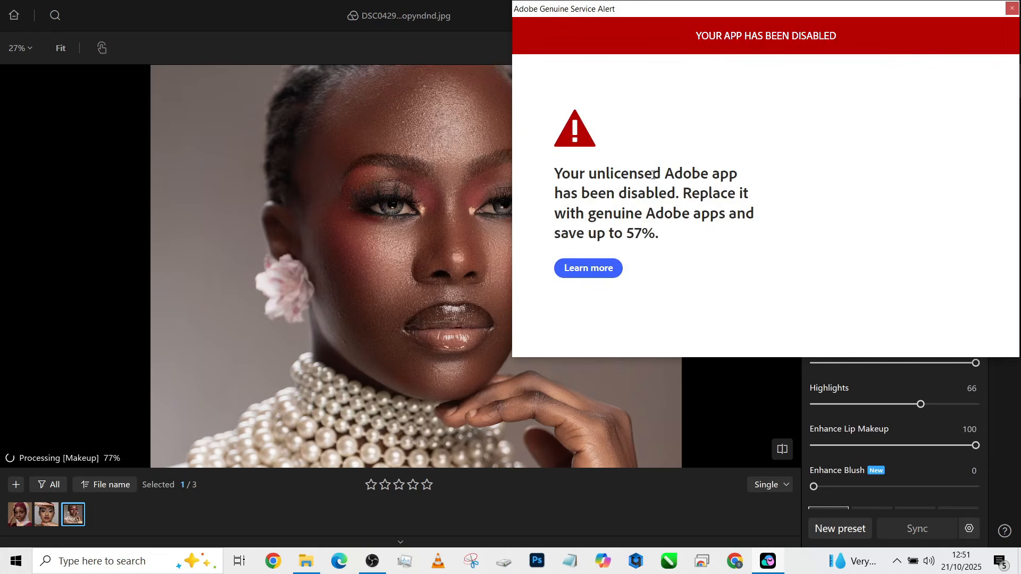
{"action": "left_click", "coordinate": [609, 269]}
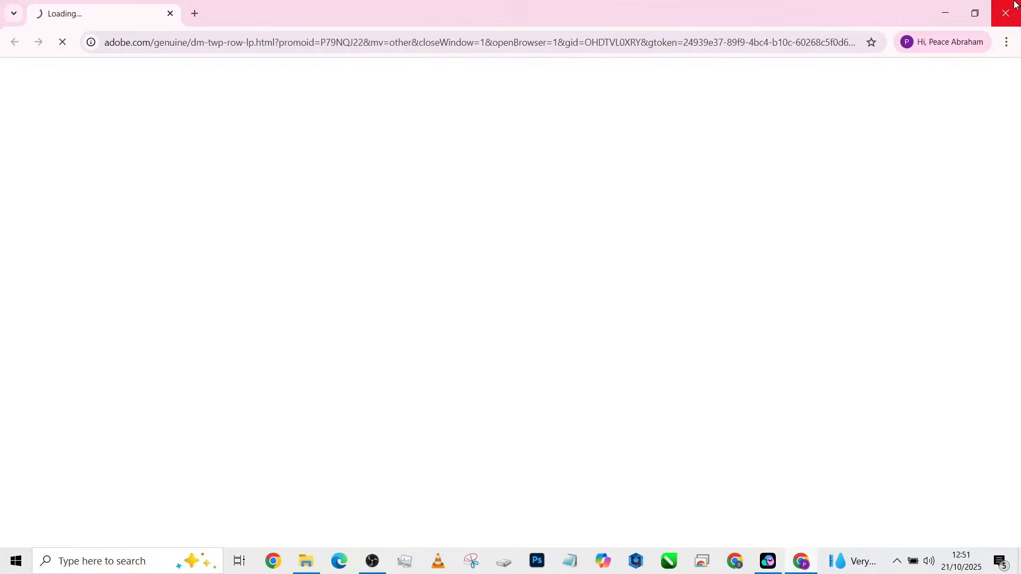
{"action": "left_click", "coordinate": [1013, 6]}
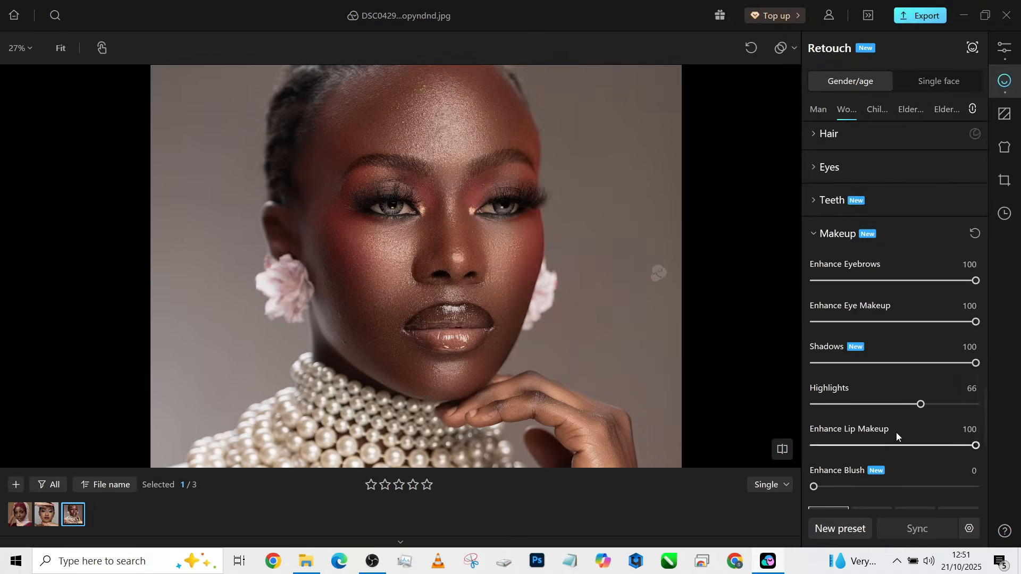
{"action": "scroll", "coordinate": [889, 433], "scroll_direction": "down", "scroll_amount": 1}
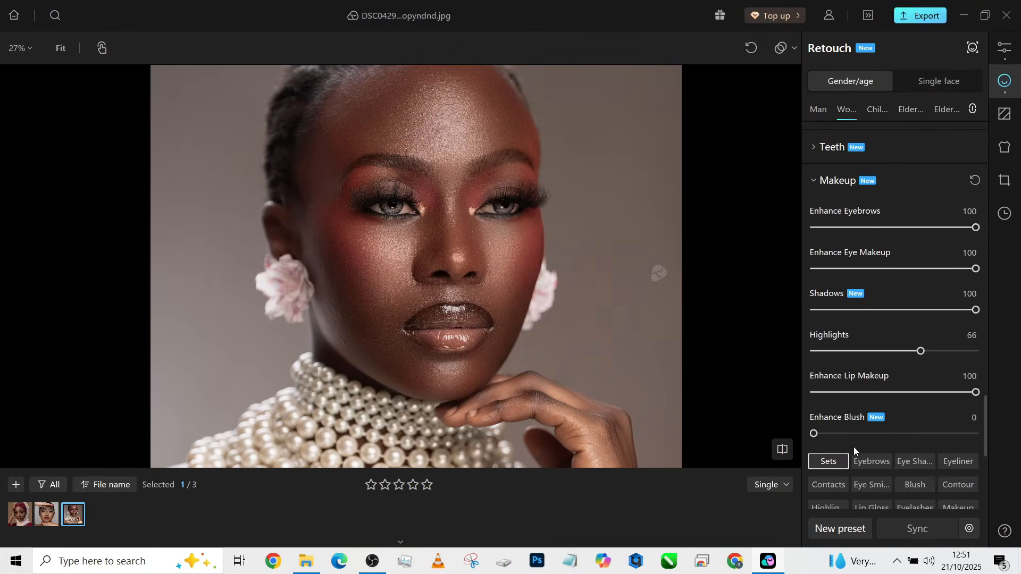
{"action": "left_click_drag", "start_coordinate": [826, 438], "coordinate": [962, 439]}
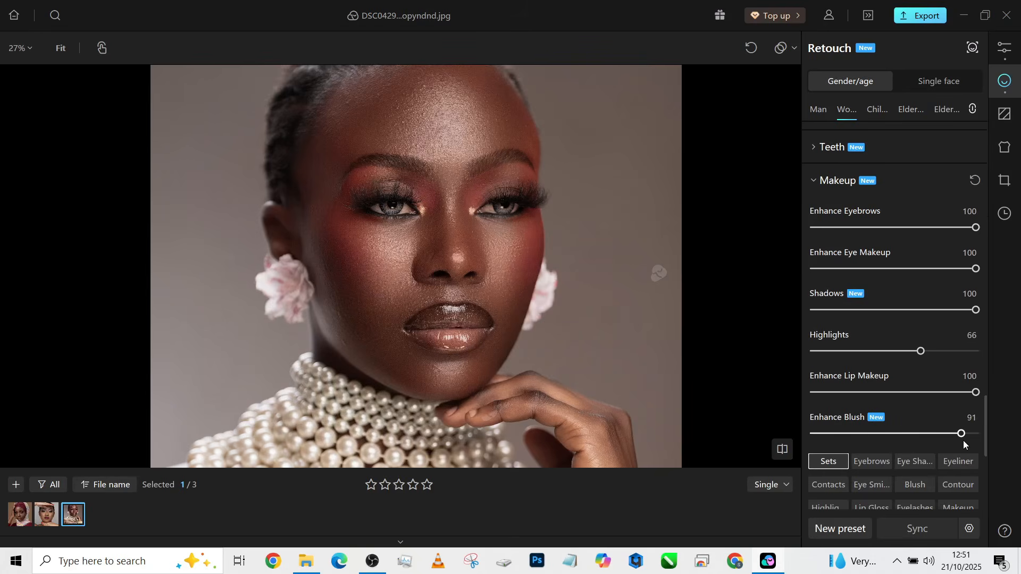
{"action": "scroll", "coordinate": [513, 287], "scroll_direction": "down", "scroll_amount": 2}
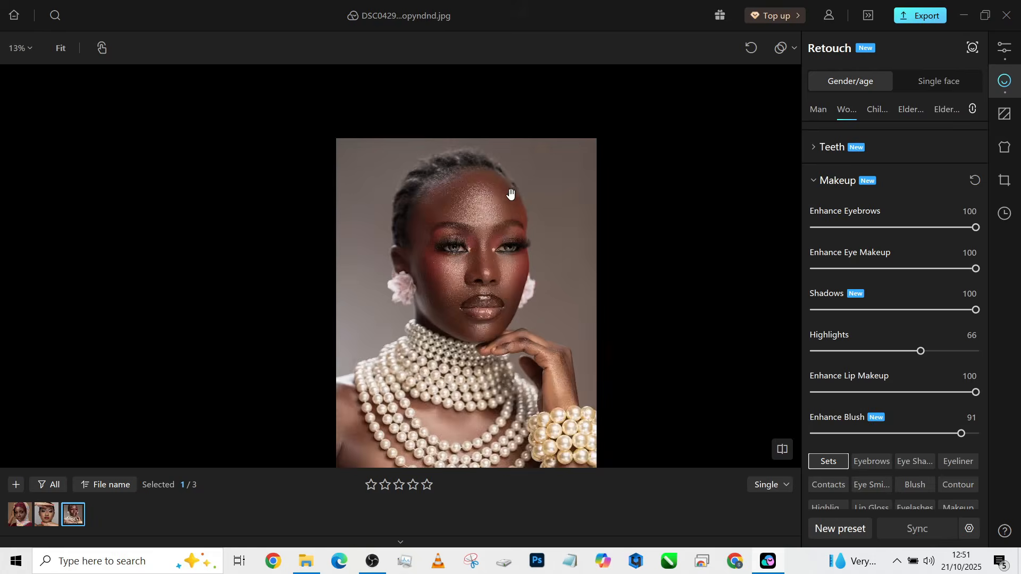
{"action": "scroll", "coordinate": [487, 264], "scroll_direction": "up", "scroll_amount": 2}
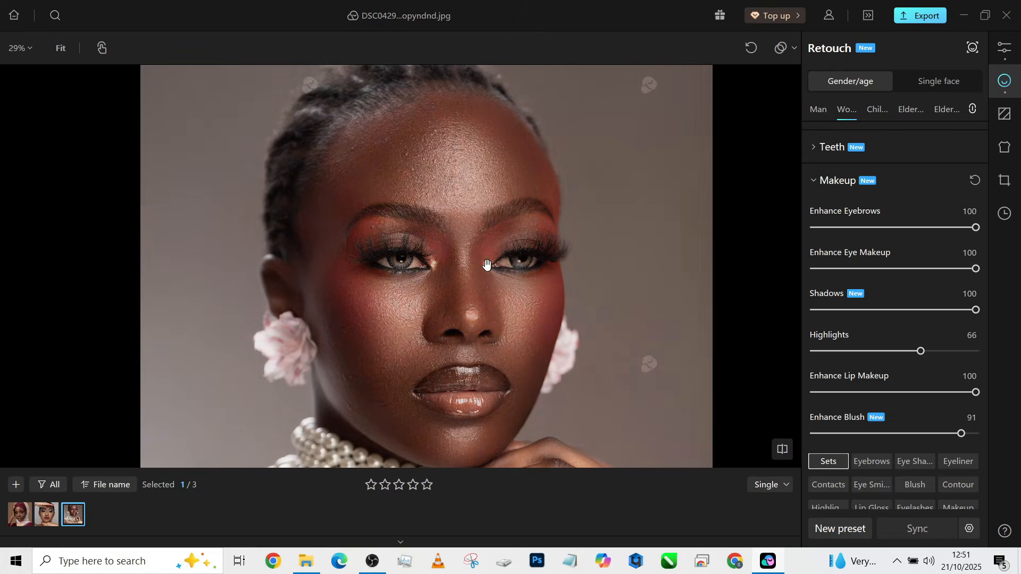
{"action": "scroll", "coordinate": [867, 404], "scroll_direction": "down", "scroll_amount": 1}
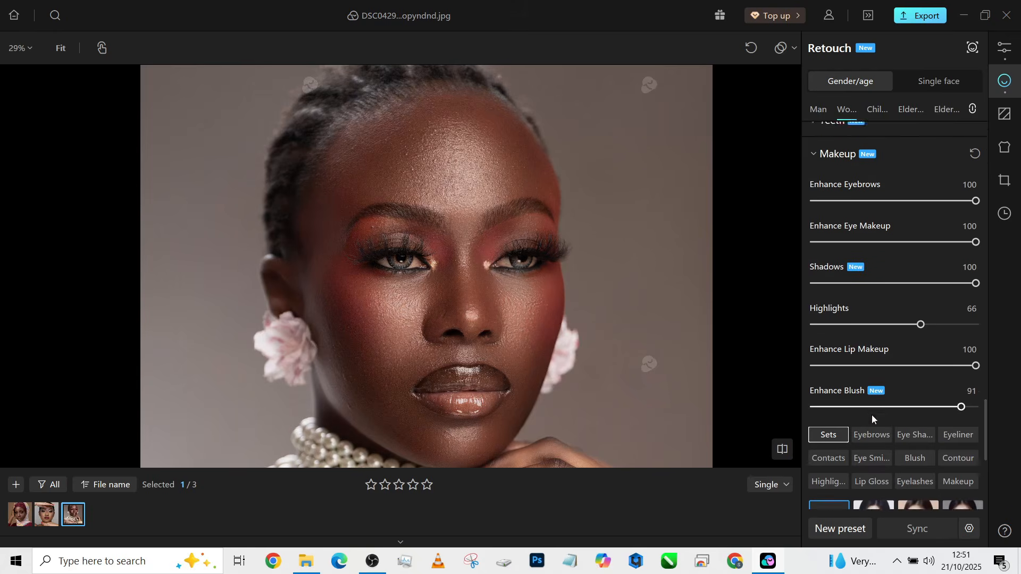
Step: Apply Contour style 02 at intensity 50 to the face and inspect it from a distance and up close
{"action": "left_click", "coordinate": [957, 457]}
{"action": "scroll", "coordinate": [906, 407], "scroll_direction": "down", "scroll_amount": 1}
{"action": "scroll", "coordinate": [906, 404], "scroll_direction": "down", "scroll_amount": 3}
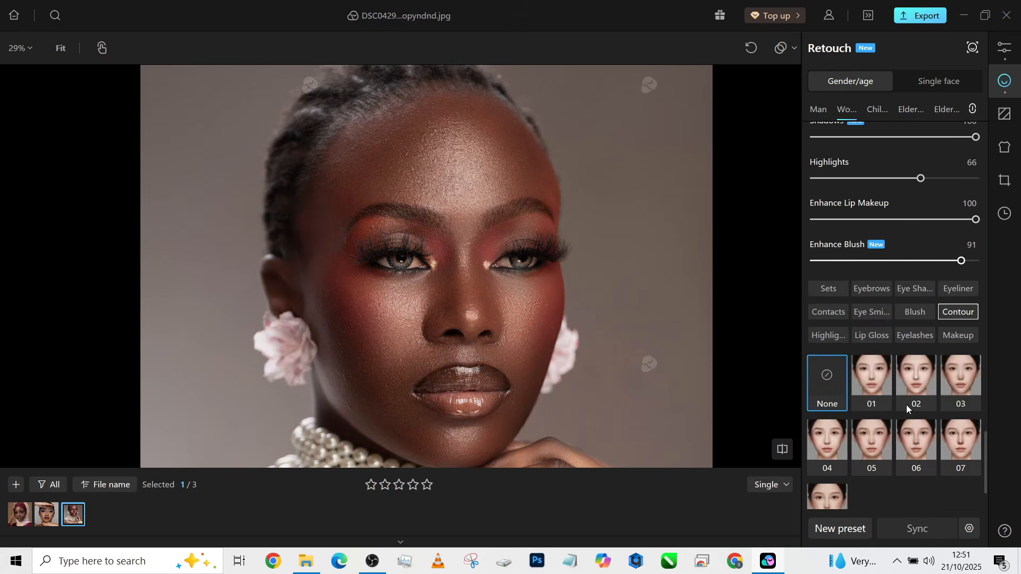
{"action": "left_click", "coordinate": [914, 377]}
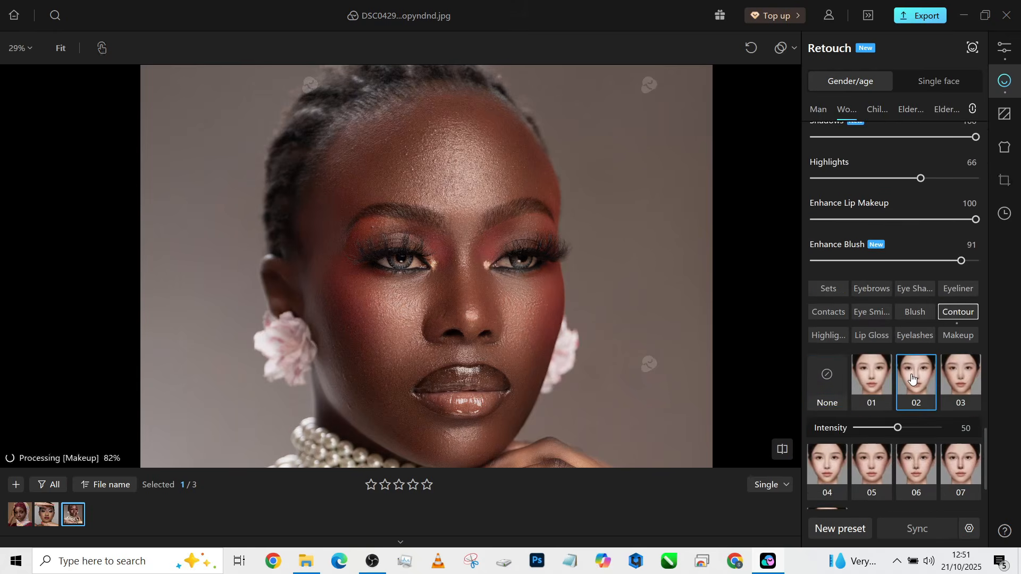
{"action": "scroll", "coordinate": [552, 296], "scroll_direction": "down", "scroll_amount": 1}
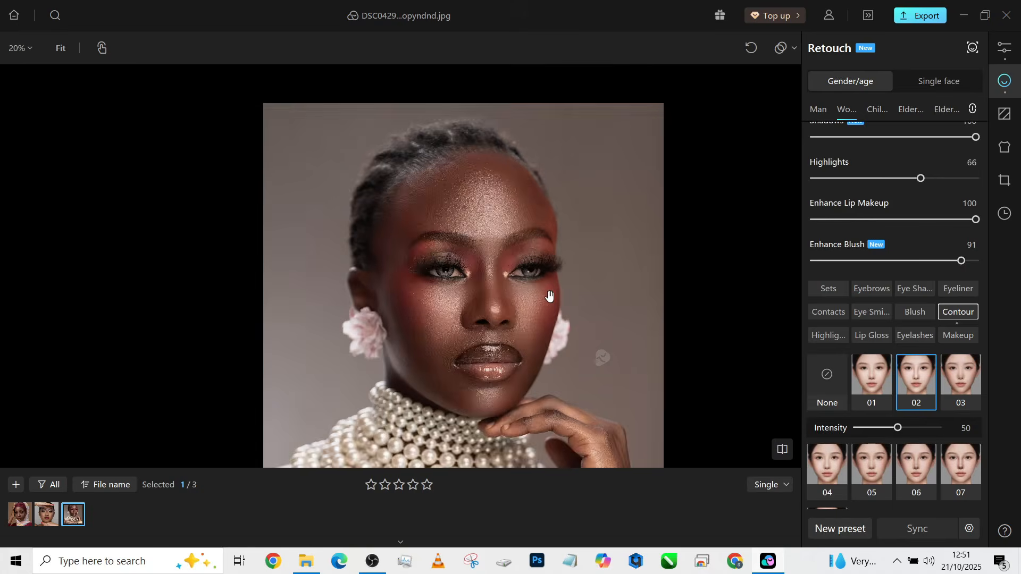
{"action": "scroll", "coordinate": [567, 319], "scroll_direction": "up", "scroll_amount": 1}
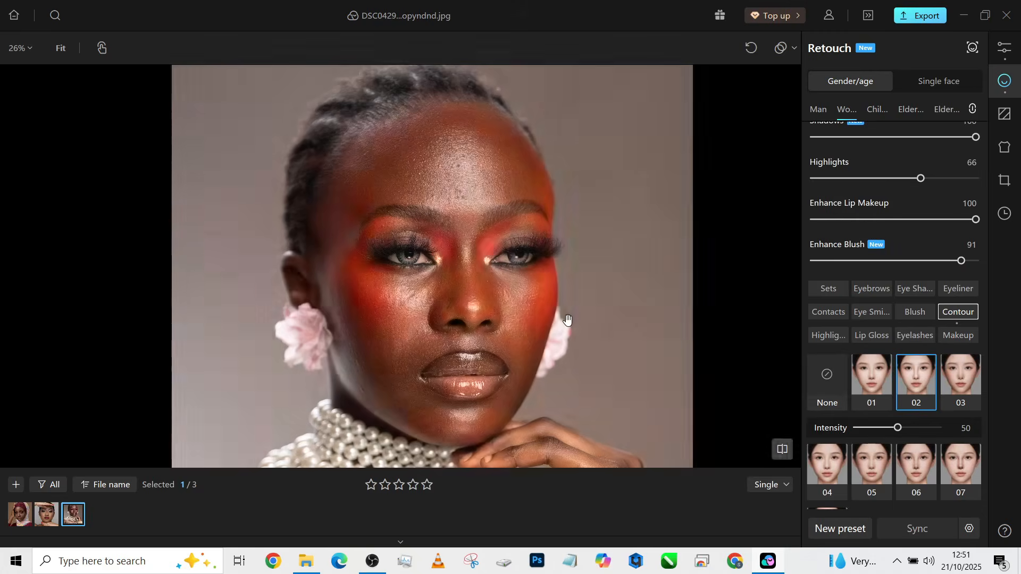
{"action": "scroll", "coordinate": [567, 319], "scroll_direction": "down", "scroll_amount": 1}
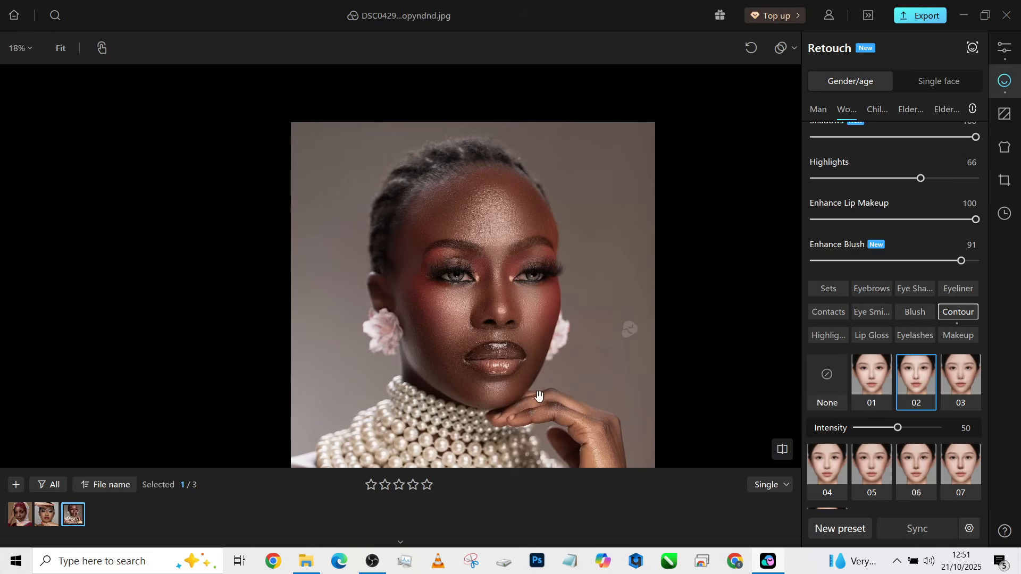
{"action": "scroll", "coordinate": [382, 179], "scroll_direction": "up", "scroll_amount": 4}
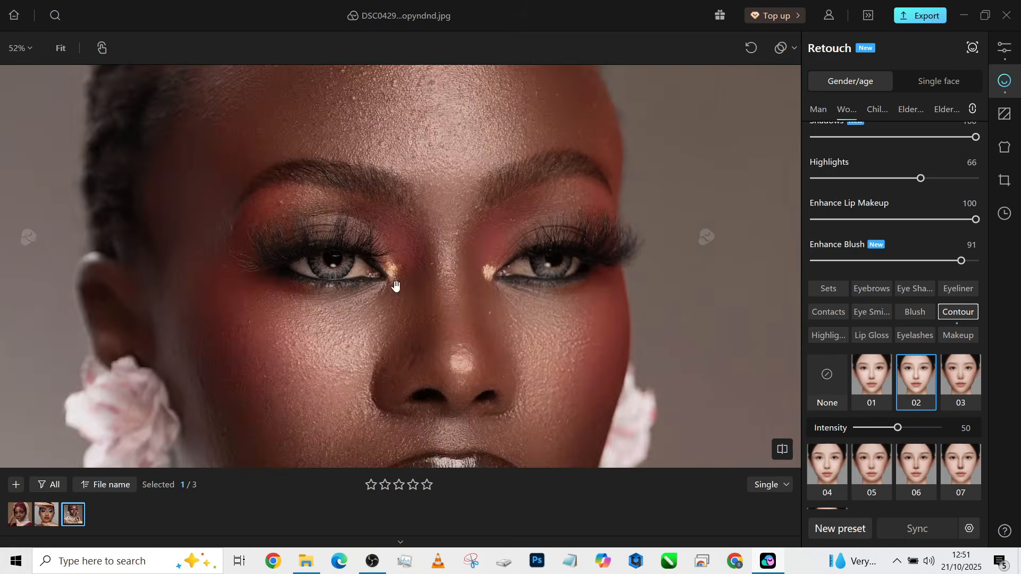
{"action": "scroll", "coordinate": [395, 285], "scroll_direction": "up", "scroll_amount": 1}
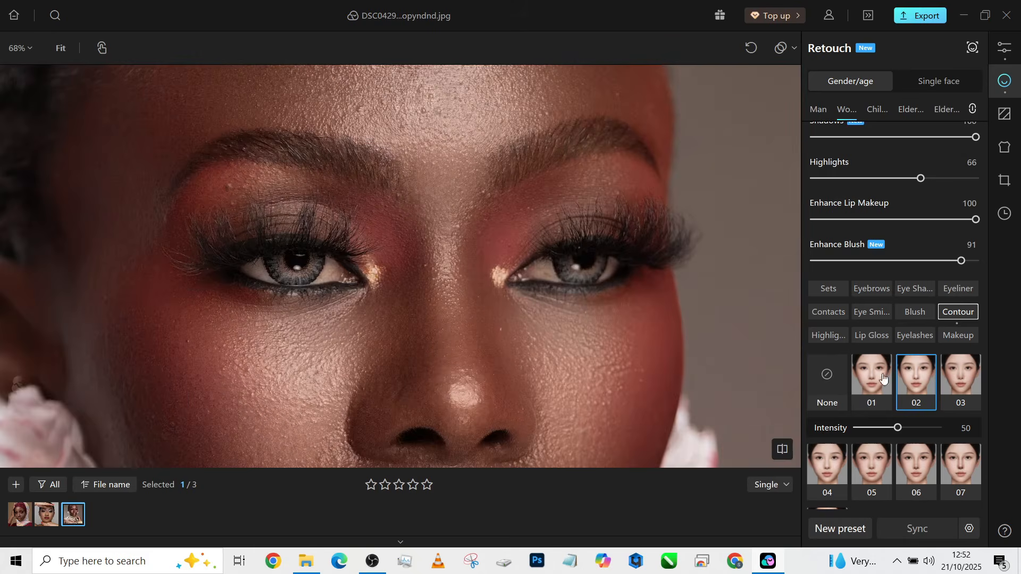
Step: Look through the eye and blush makeup styles and apply Contacts style 02 at intensity 50 to the eyes
{"action": "left_click", "coordinate": [872, 313]}
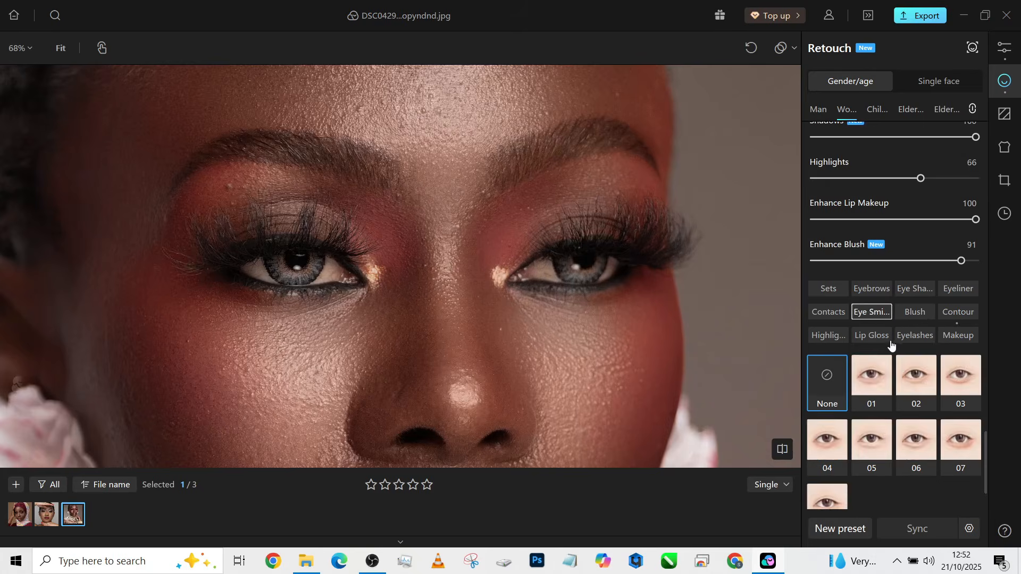
{"action": "left_click", "coordinate": [917, 314]}
{"action": "left_click", "coordinate": [914, 291]}
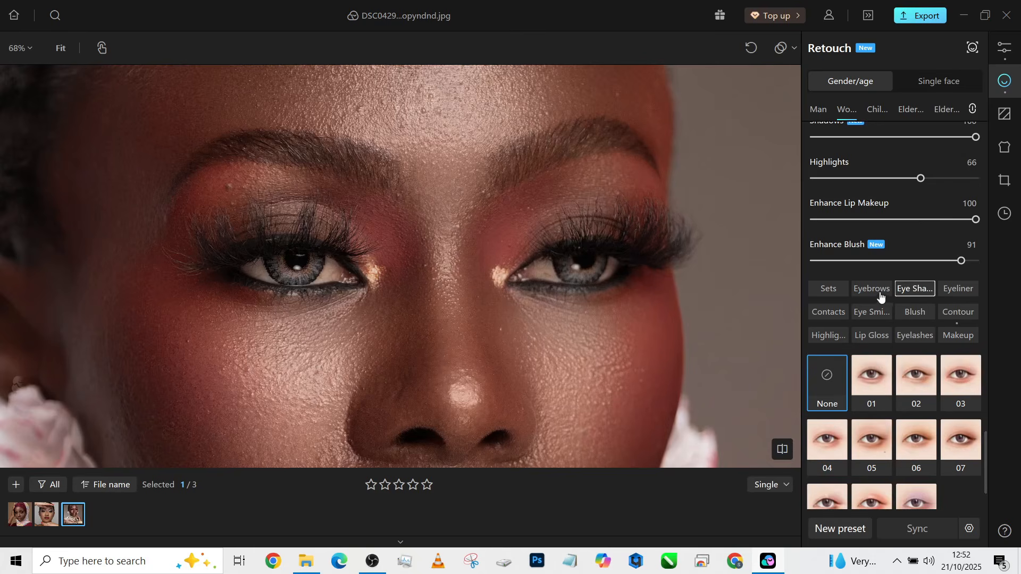
{"action": "left_click", "coordinate": [820, 318]}
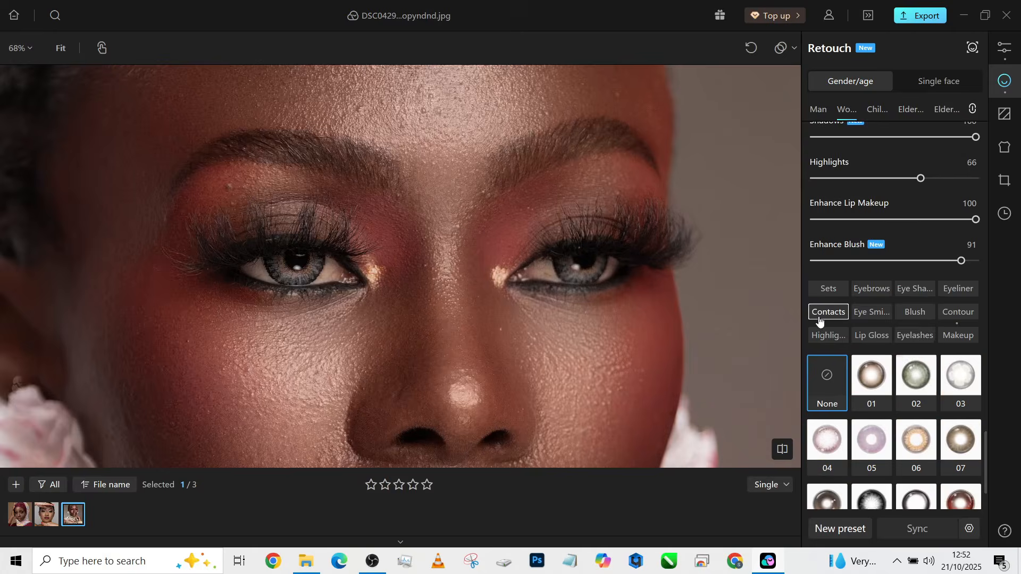
{"action": "scroll", "coordinate": [902, 396], "scroll_direction": "down", "scroll_amount": 1}
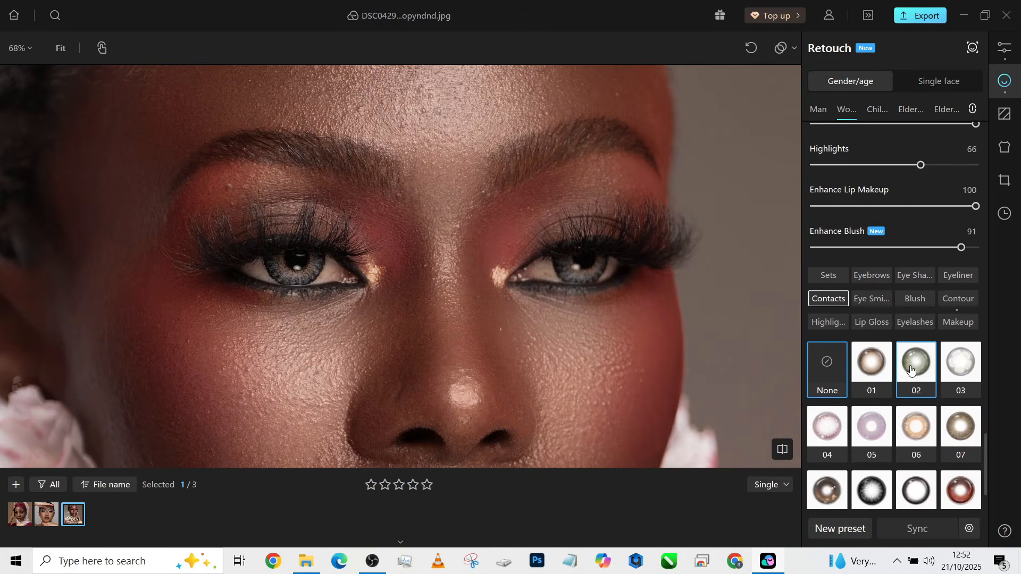
{"action": "scroll", "coordinate": [913, 377], "scroll_direction": "down", "scroll_amount": 1}
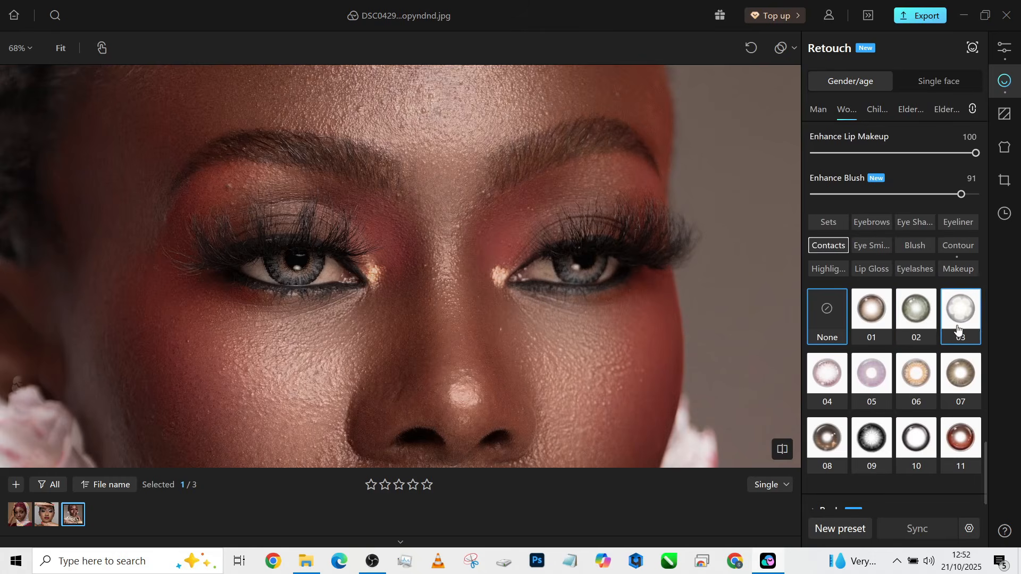
{"action": "left_click", "coordinate": [918, 320]}
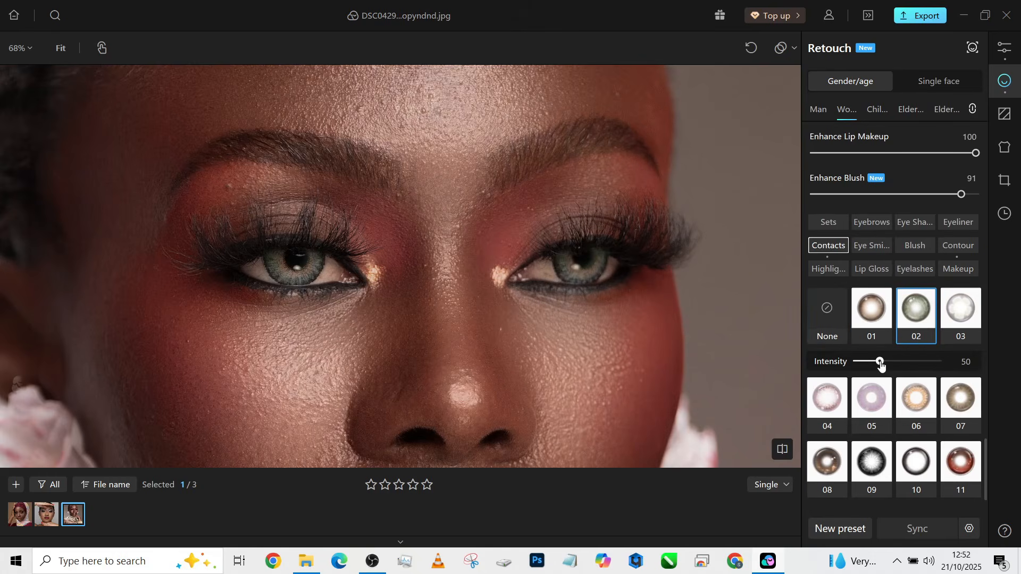
Step: Switch from retouching to the local color adjustments for the person in the portrait
{"action": "left_click", "coordinate": [1007, 51]}
{"action": "scroll", "coordinate": [522, 280], "scroll_direction": "down", "scroll_amount": 5}
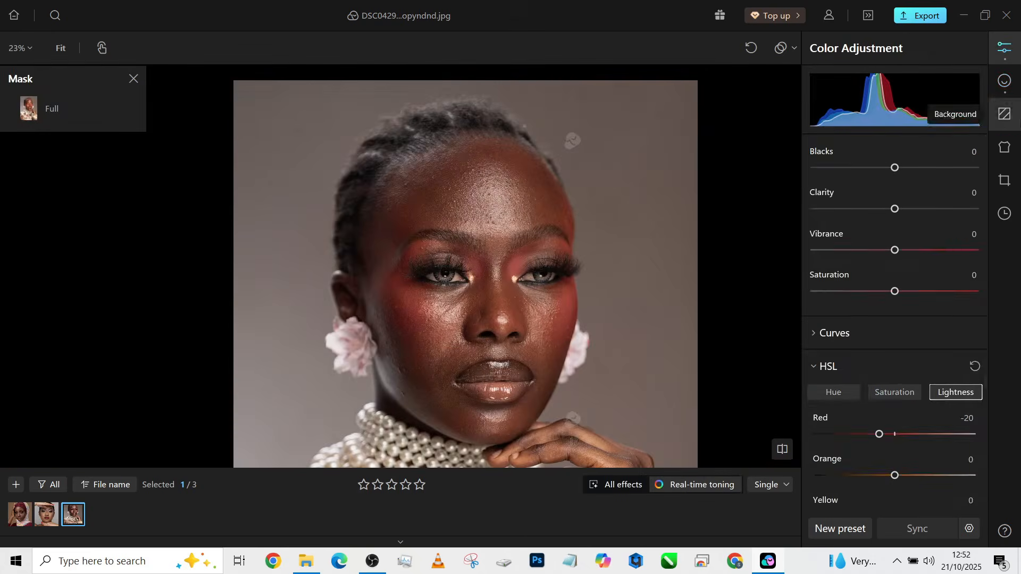
{"action": "scroll", "coordinate": [911, 335], "scroll_direction": "up", "scroll_amount": 6}
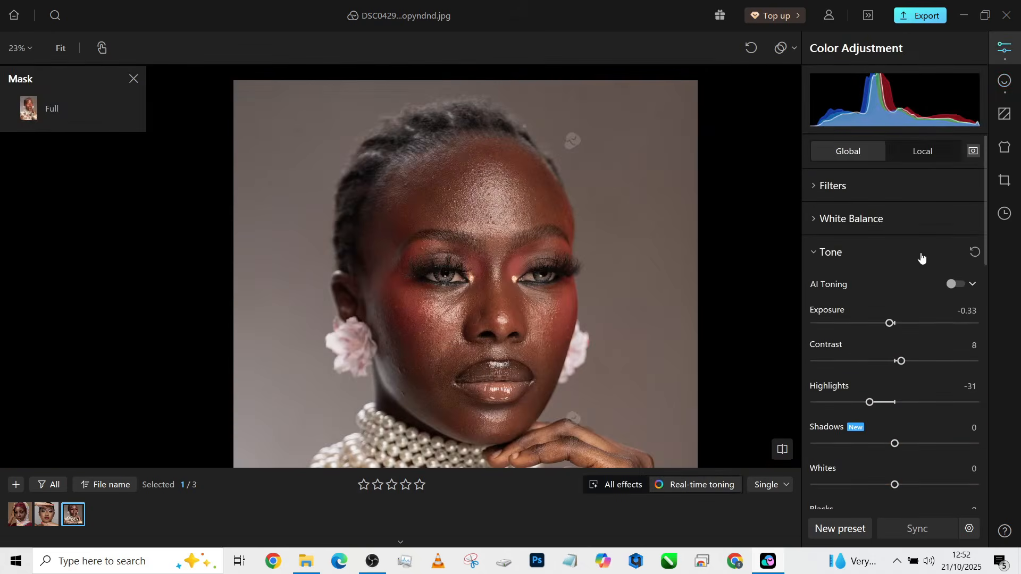
{"action": "left_click", "coordinate": [922, 151]}
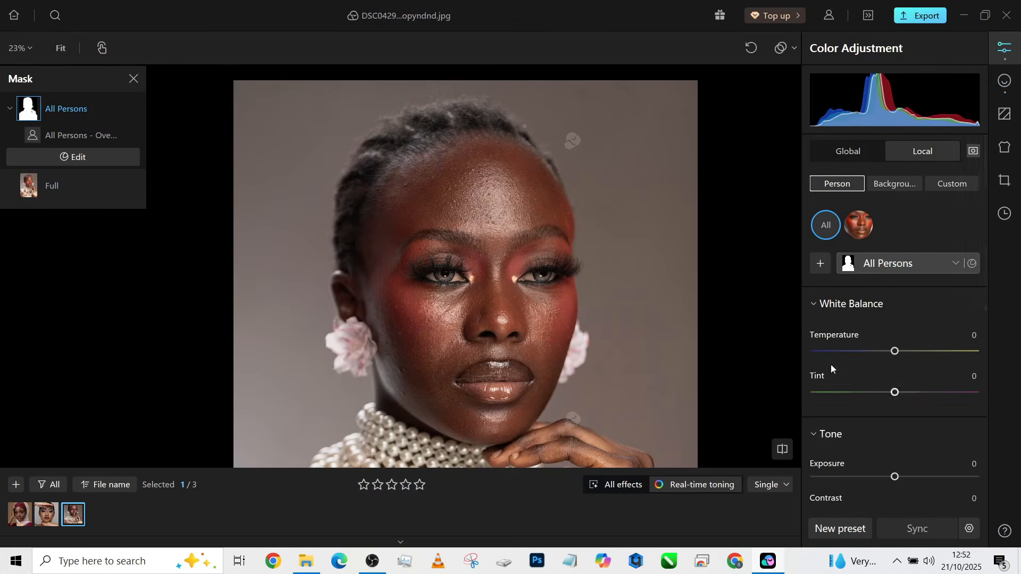
Step: Preview the skin and facial masks on the portrait and create a local adjustment mask for the eye sclera of all persons
{"action": "left_click", "coordinate": [820, 263]}
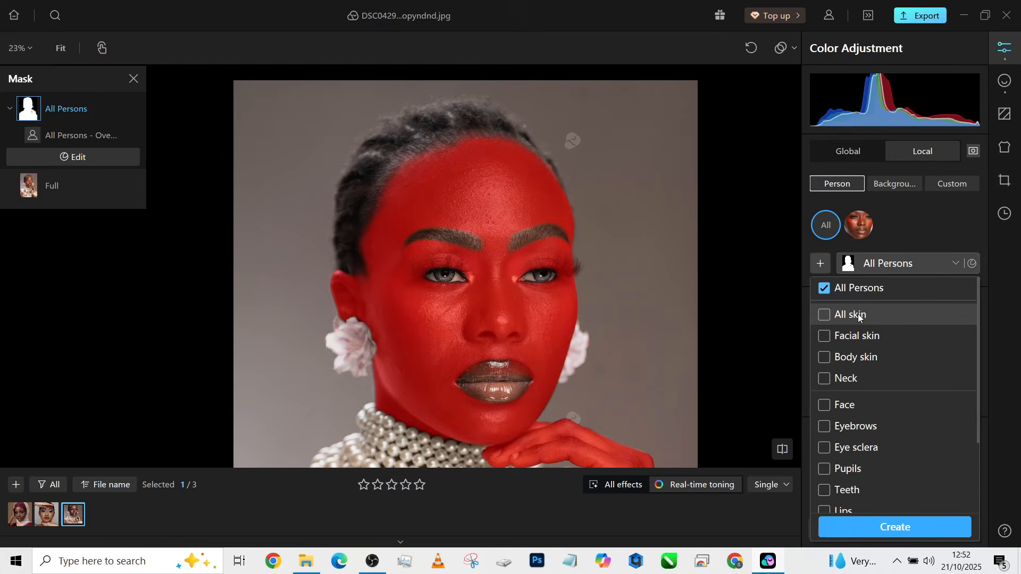
{"action": "scroll", "coordinate": [677, 363], "scroll_direction": "down", "scroll_amount": 2}
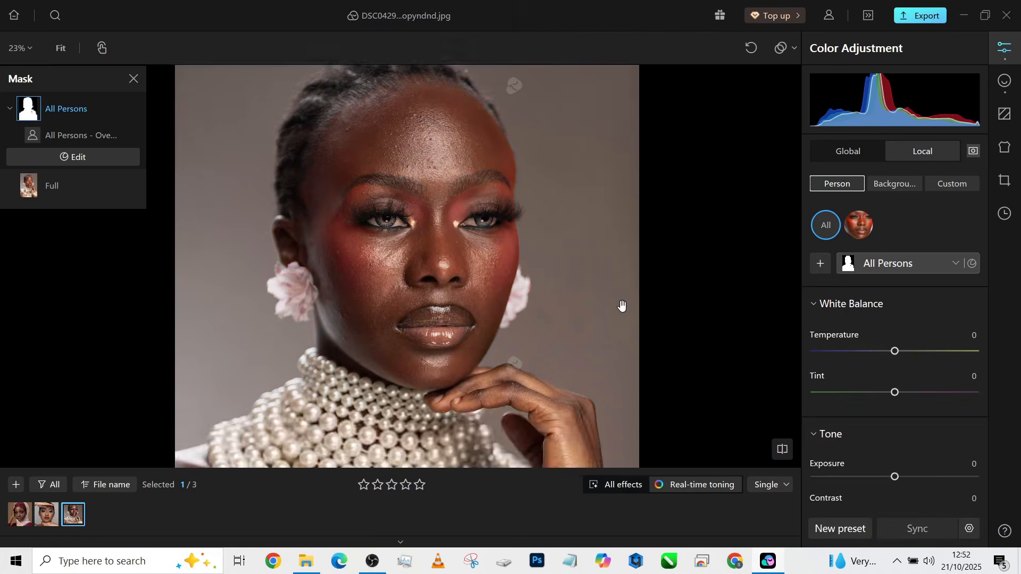
{"action": "left_click", "coordinate": [823, 263]}
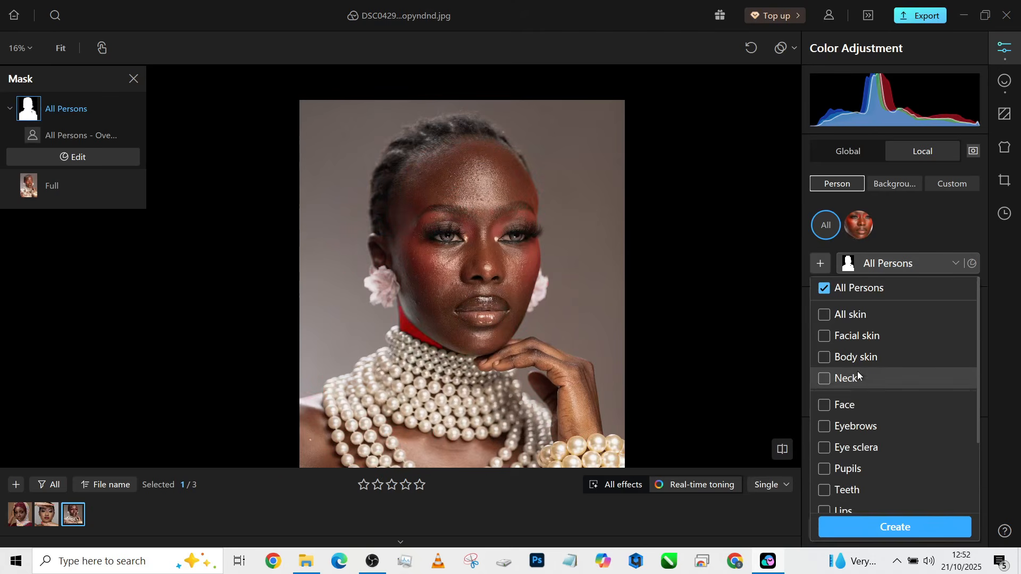
{"action": "scroll", "coordinate": [854, 432], "scroll_direction": "down", "scroll_amount": 1}
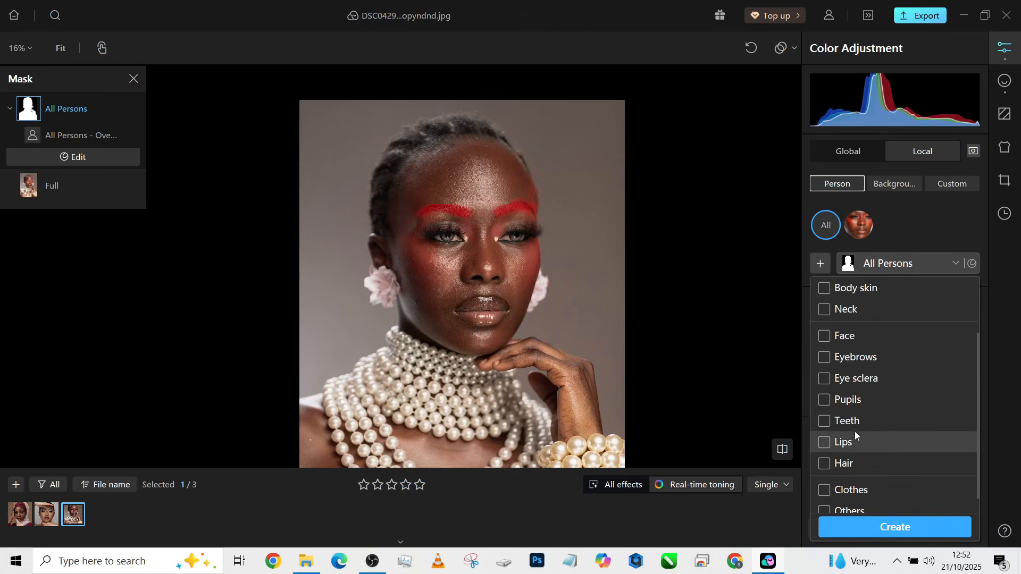
{"action": "left_click", "coordinate": [865, 381]}
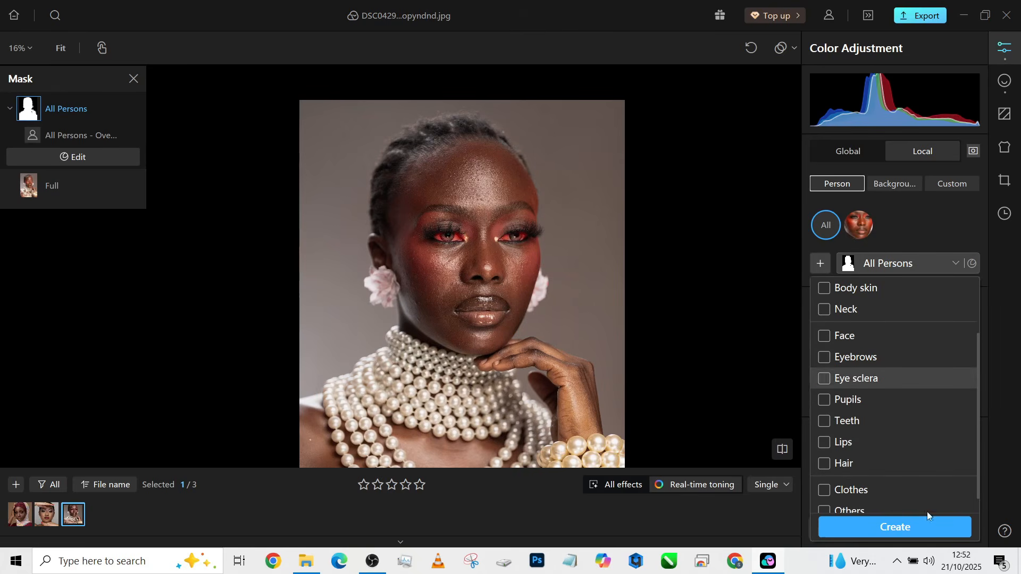
{"action": "left_click", "coordinate": [907, 535]}
{"action": "scroll", "coordinate": [896, 427], "scroll_direction": "down", "scroll_amount": 1}
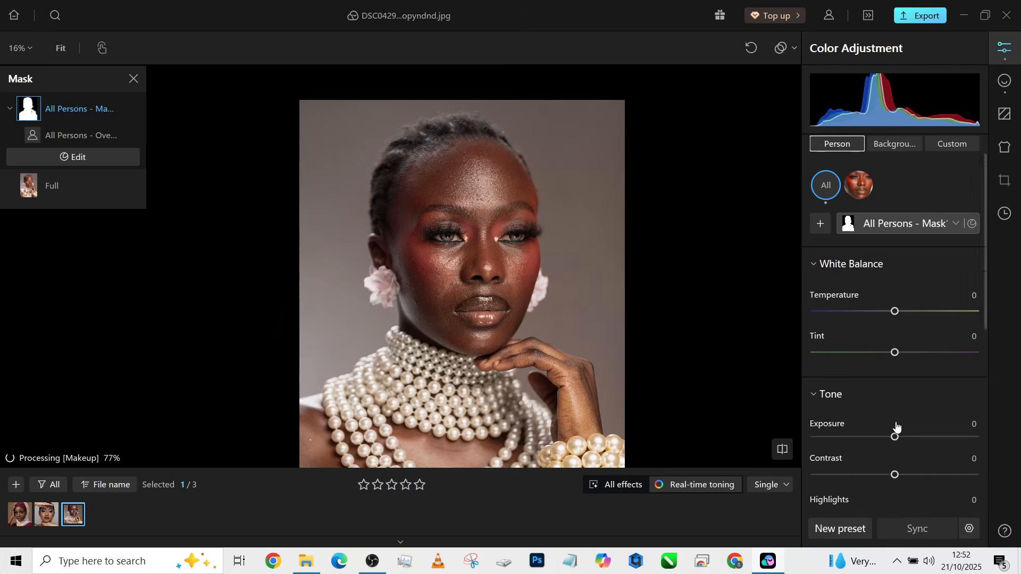
{"action": "scroll", "coordinate": [470, 220], "scroll_direction": "up", "scroll_amount": 3}
{"action": "scroll", "coordinate": [470, 220], "scroll_direction": "up", "scroll_amount": 1}
{"action": "scroll", "coordinate": [888, 326], "scroll_direction": "down", "scroll_amount": 4}
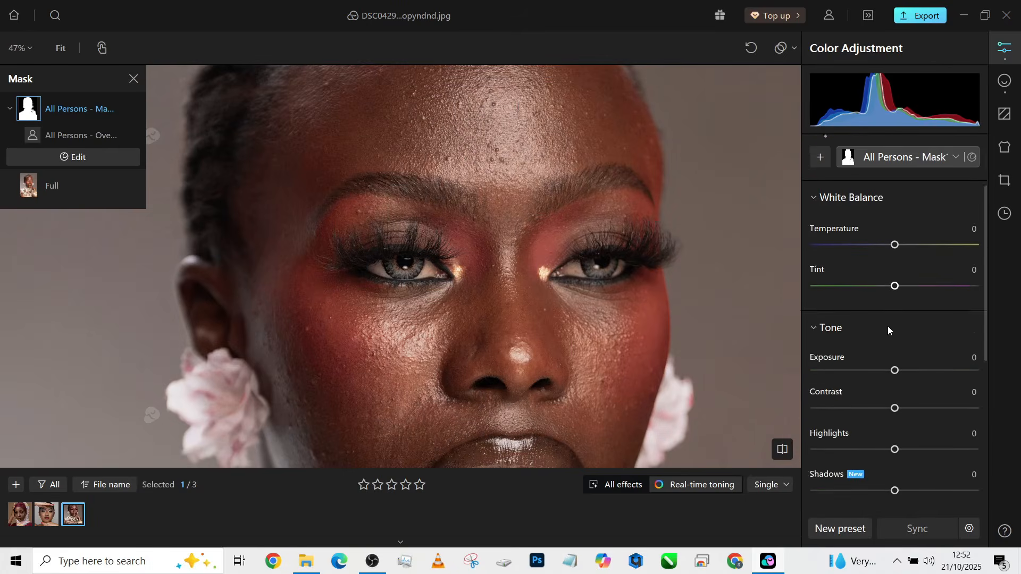
Step: Try lowering the vibrance of the overall person mask, and undo the change
{"action": "scroll", "coordinate": [893, 381], "scroll_direction": "down", "scroll_amount": 1}
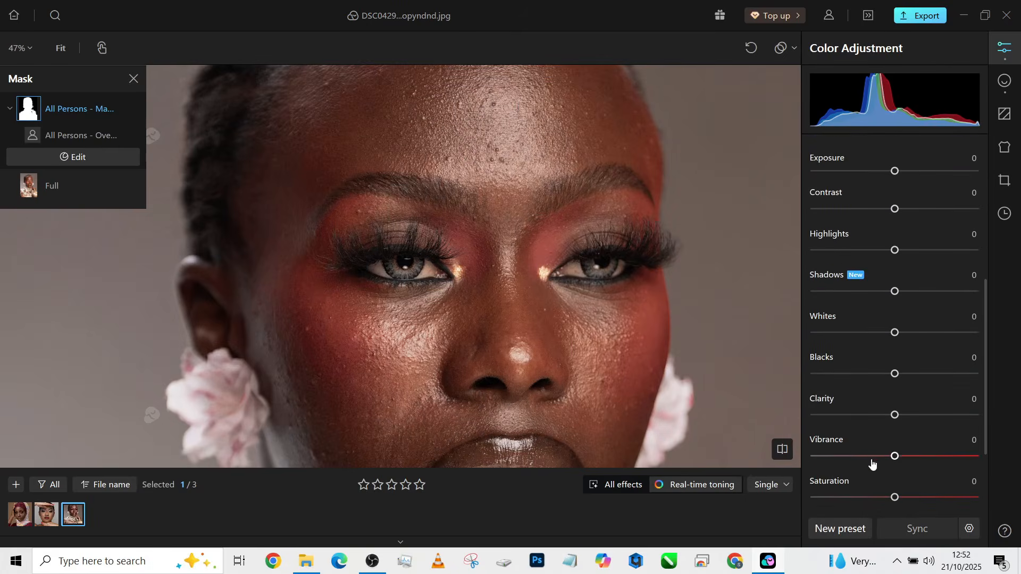
{"action": "left_click_drag", "start_coordinate": [872, 464], "coordinate": [854, 459]}
{"action": "scroll", "coordinate": [876, 314], "scroll_direction": "up", "scroll_amount": 3}
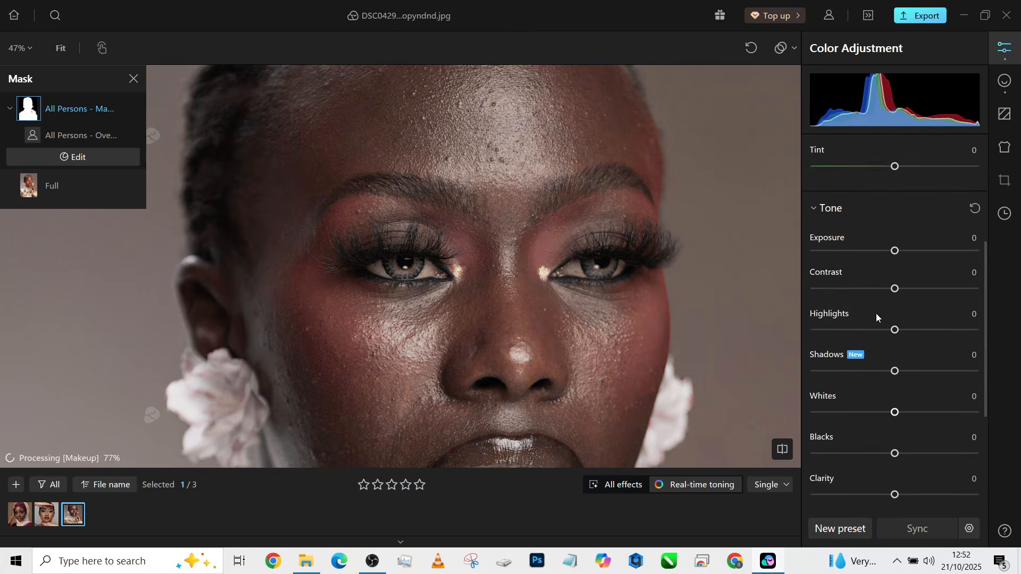
{"action": "scroll", "coordinate": [876, 314], "scroll_direction": "up", "scroll_amount": 4}
{"action": "key", "text": "ctrl+z"}
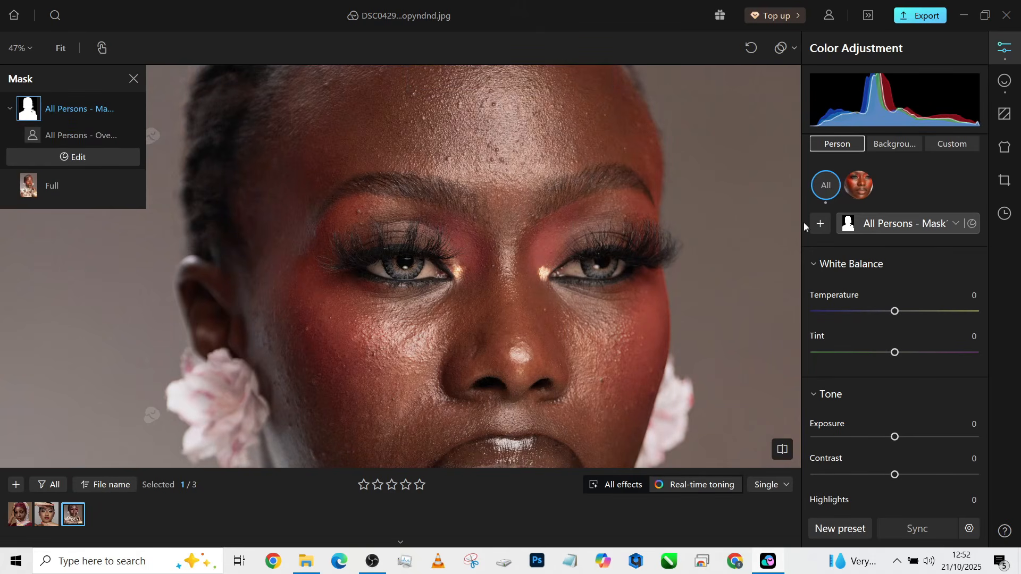
Step: Create a new local adjustment mask covering the eye sclera of all persons
{"action": "left_click", "coordinate": [820, 223]}
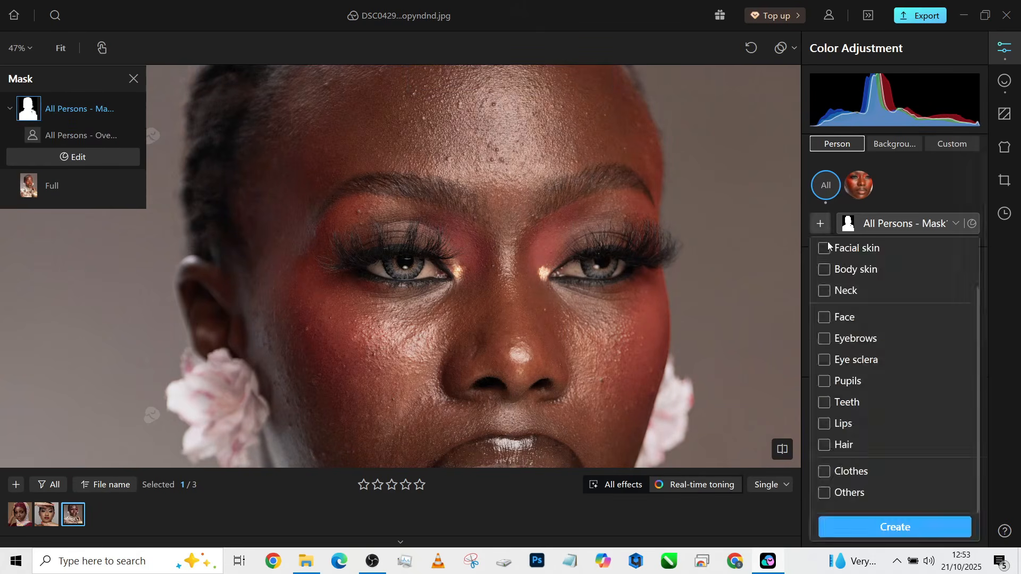
{"action": "left_click", "coordinate": [853, 357]}
{"action": "left_click", "coordinate": [904, 528]}
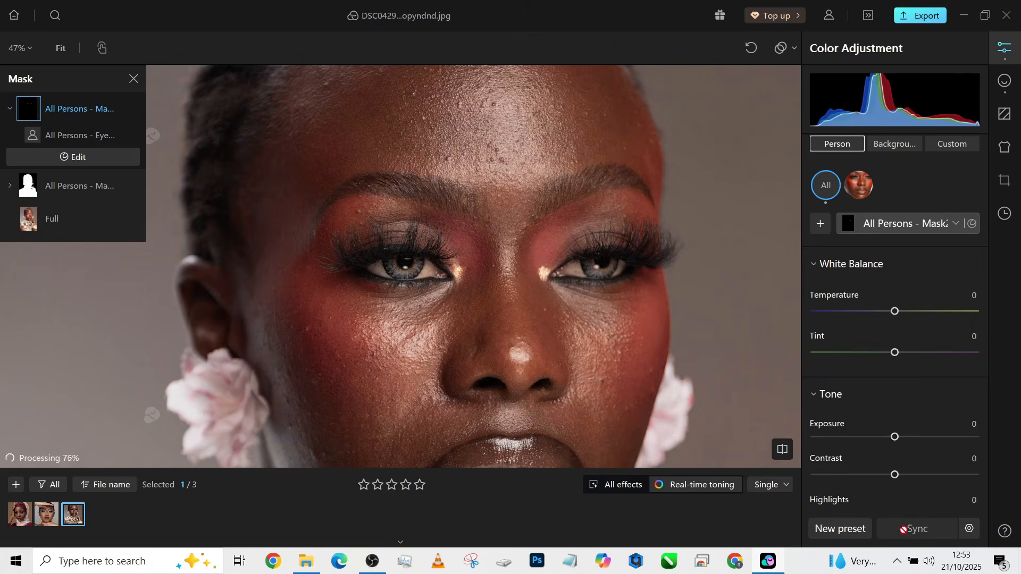
Step: Set the eye sclera mask's Vibrance to -85 and Saturation to -46, and raise its Highlights slightly
{"action": "scroll", "coordinate": [898, 420], "scroll_direction": "down", "scroll_amount": 5}
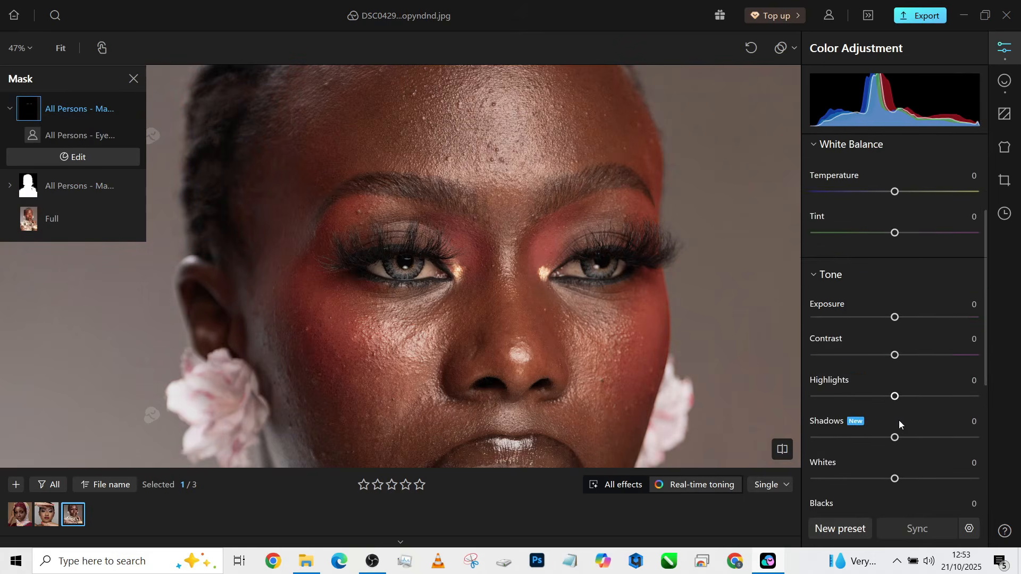
{"action": "scroll", "coordinate": [899, 424], "scroll_direction": "down", "scroll_amount": 3}
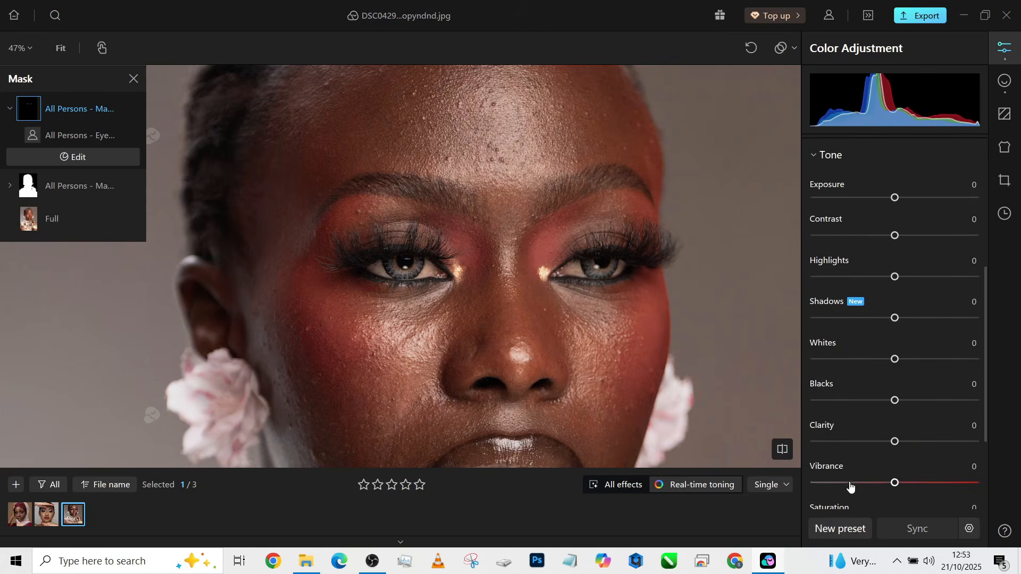
{"action": "left_click_drag", "start_coordinate": [849, 486], "coordinate": [832, 486]}
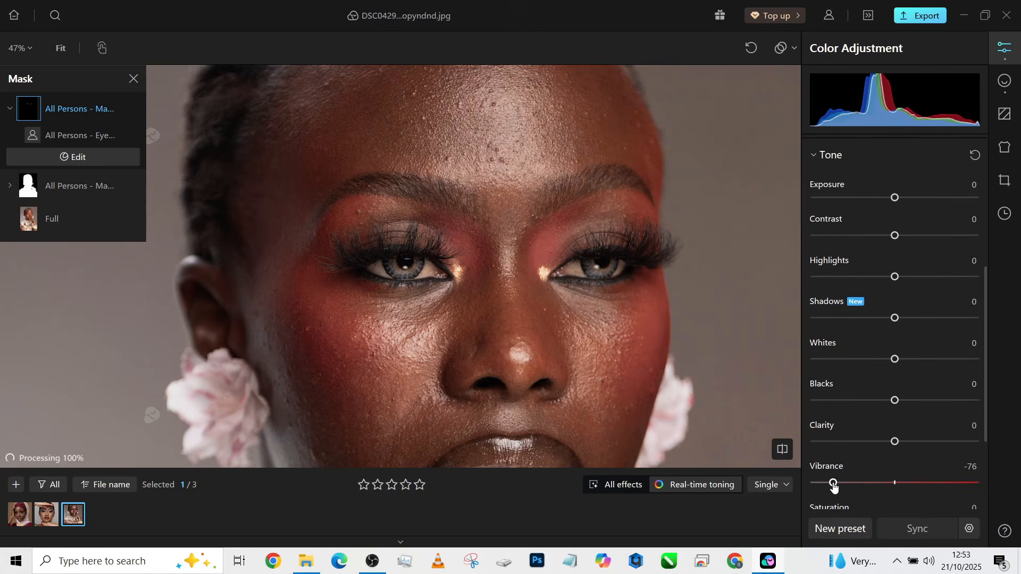
{"action": "scroll", "coordinate": [458, 264], "scroll_direction": "up", "scroll_amount": 4}
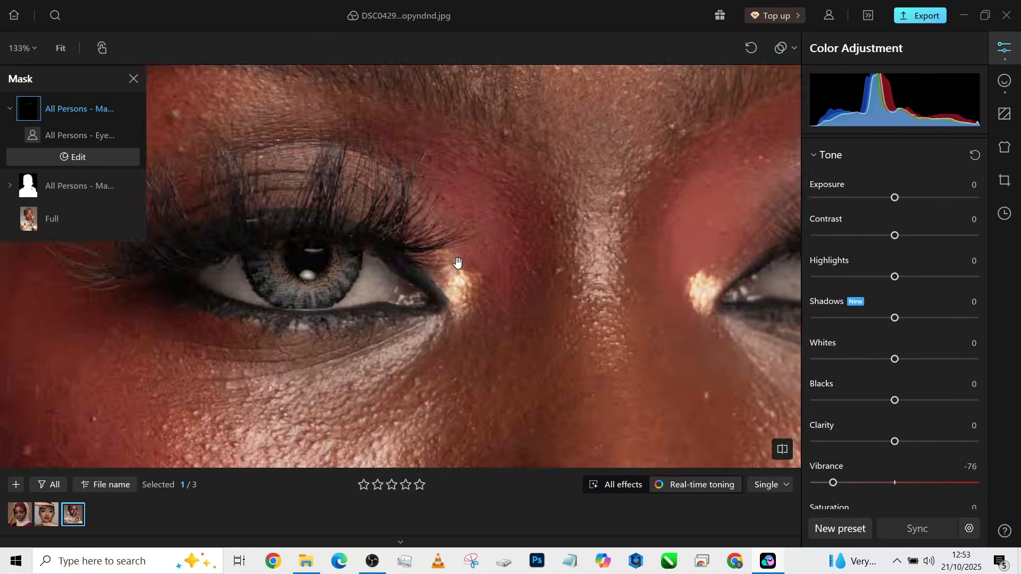
{"action": "mouse_move", "coordinate": [833, 487]}
{"action": "left_mouse_down"}
{"action": "mouse_move", "coordinate": [889, 485]}
{"action": "mouse_move", "coordinate": [827, 487]}
{"action": "left_mouse_up"}
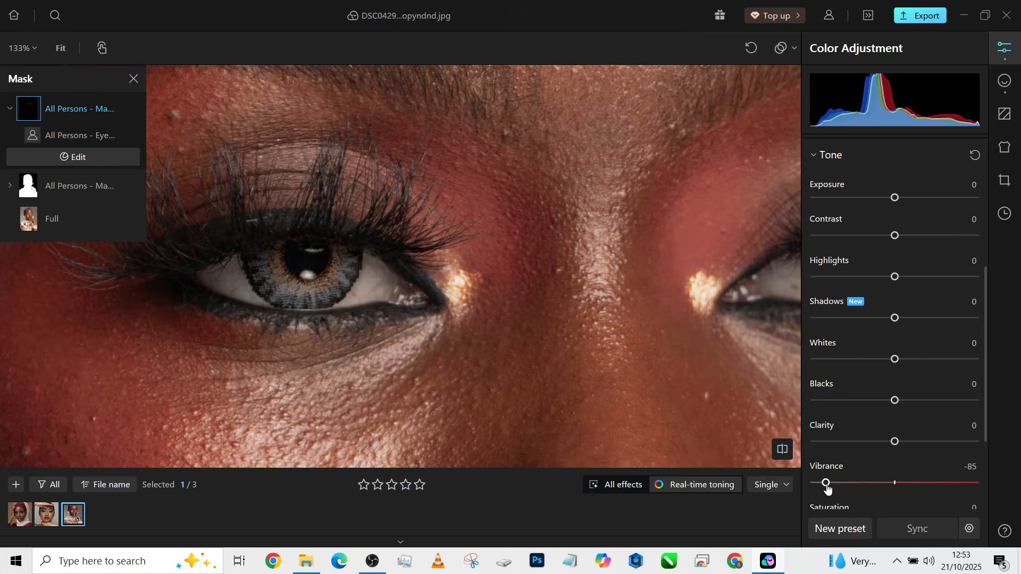
{"action": "scroll", "coordinate": [900, 477], "scroll_direction": "down", "scroll_amount": 1}
{"action": "scroll", "coordinate": [899, 477], "scroll_direction": "down", "scroll_amount": 1}
{"action": "left_click_drag", "start_coordinate": [896, 471], "coordinate": [859, 471]}
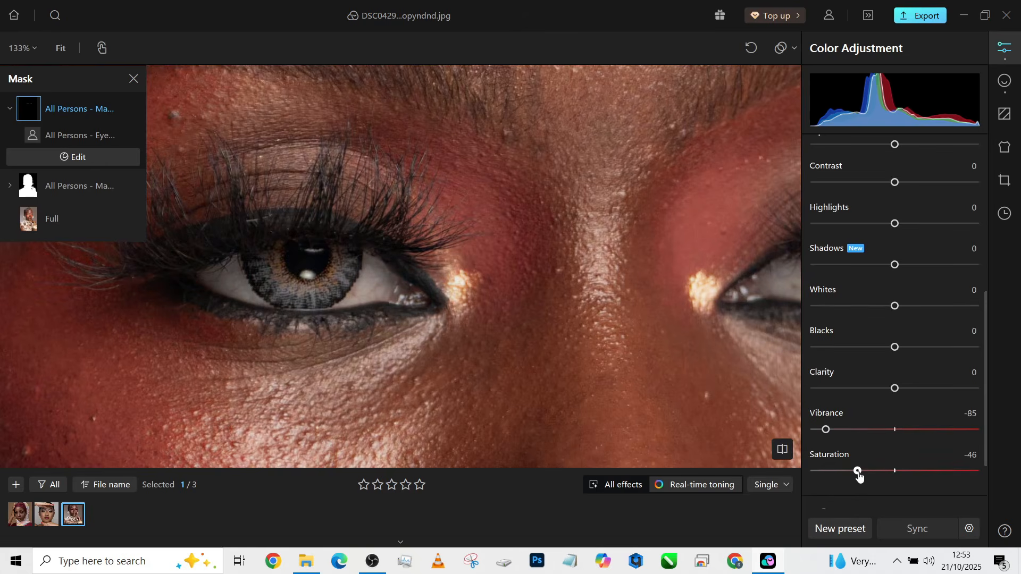
{"action": "left_click_drag", "start_coordinate": [897, 224], "coordinate": [911, 228]}
Step: Switch back to retouching and open the Eyes adjustments for the woman
{"action": "left_click", "coordinate": [1005, 80]}
{"action": "scroll", "coordinate": [417, 292], "scroll_direction": "up", "scroll_amount": 2}
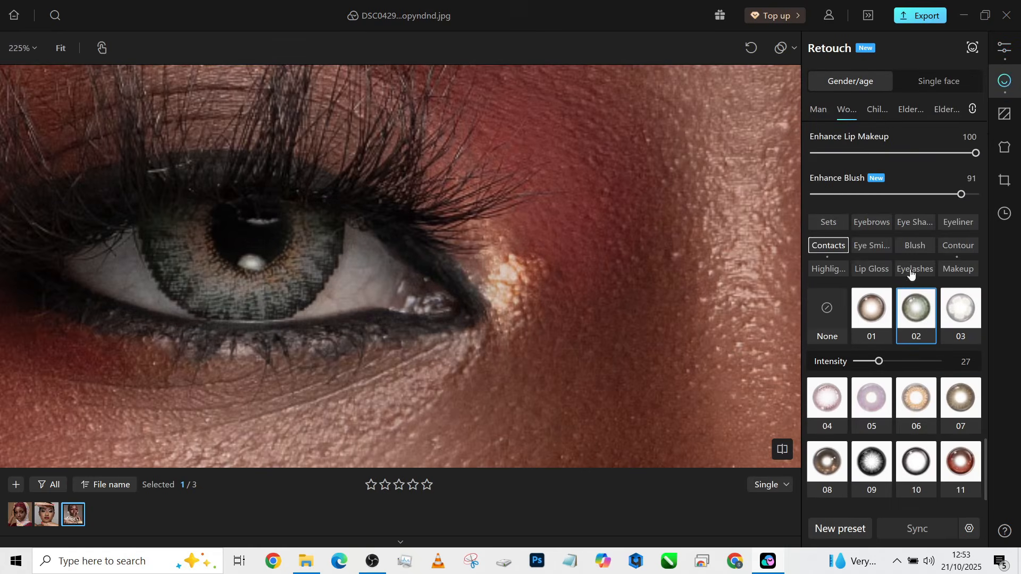
{"action": "scroll", "coordinate": [896, 338], "scroll_direction": "up", "scroll_amount": 6}
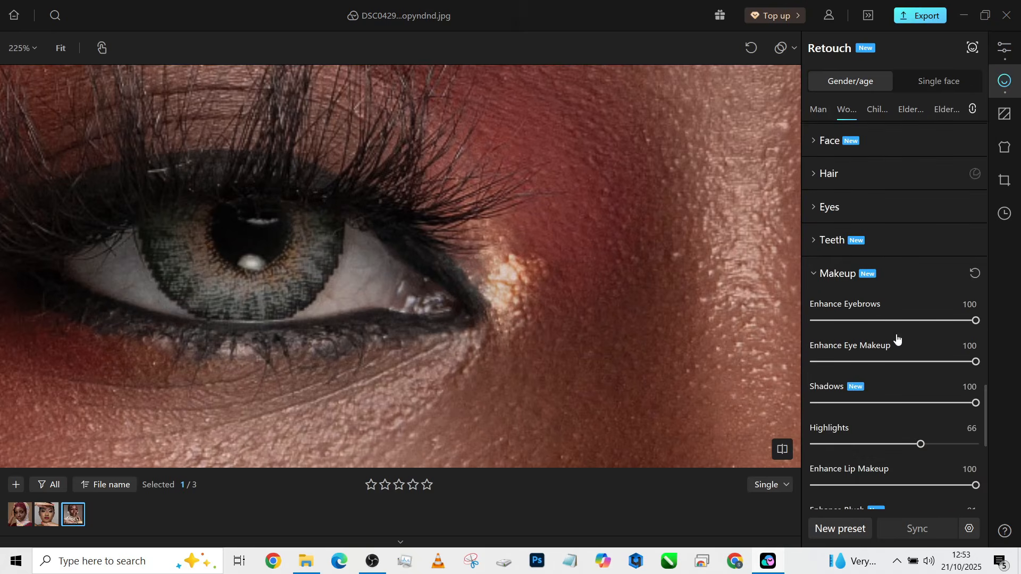
{"action": "left_click", "coordinate": [842, 202]}
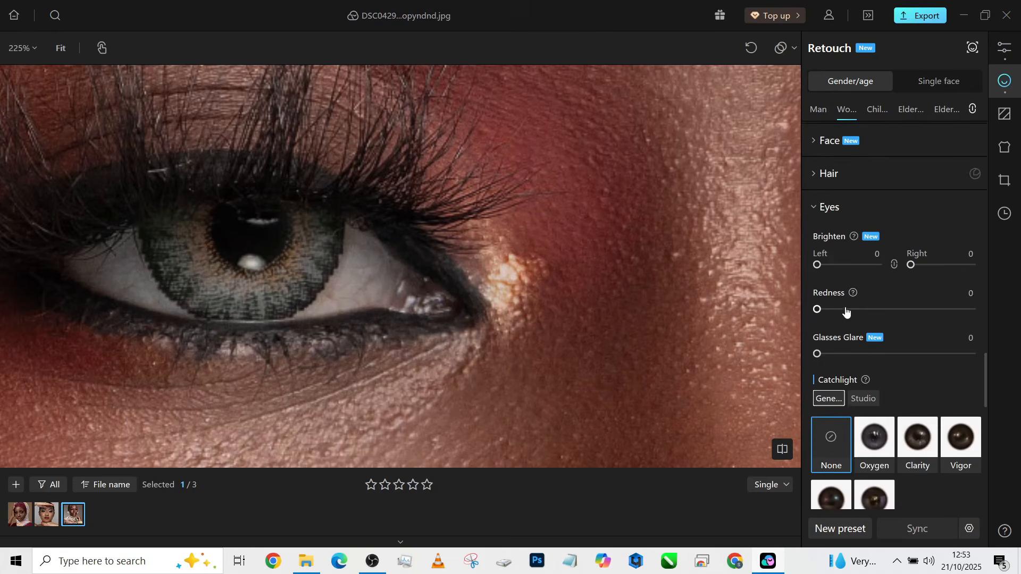
Step: Set the Redness correction to 100 and Brighten to 100 for both eyes, and check the effect on the portrait
{"action": "left_click_drag", "start_coordinate": [846, 311], "coordinate": [975, 309]}
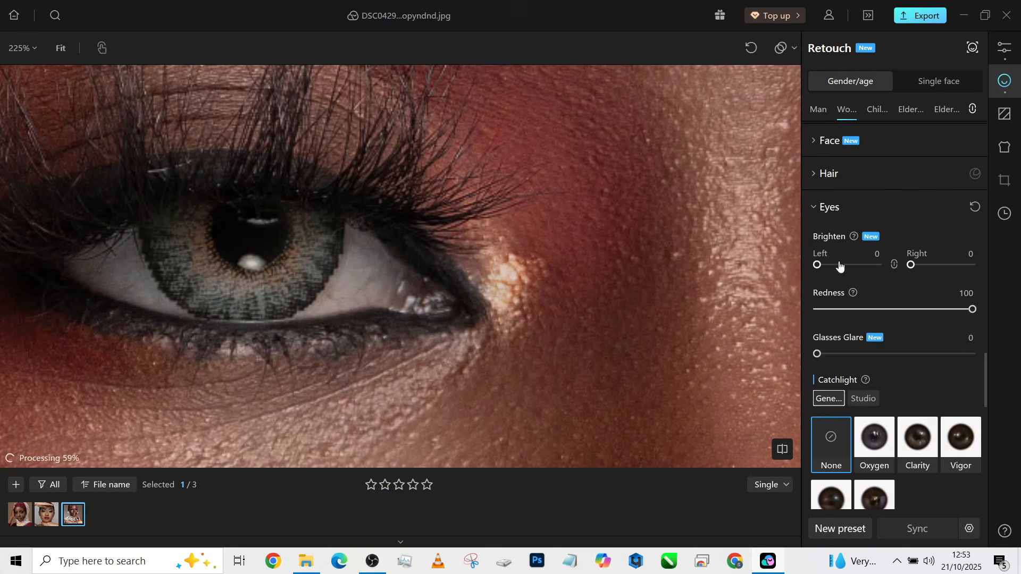
{"action": "left_click_drag", "start_coordinate": [832, 269], "coordinate": [880, 263]}
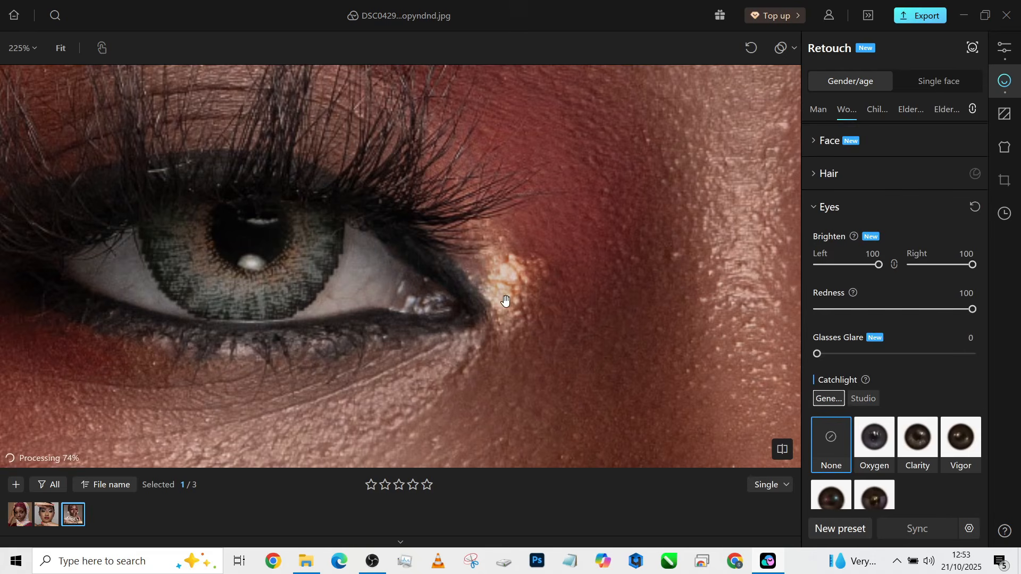
{"action": "scroll", "coordinate": [506, 298], "scroll_direction": "down", "scroll_amount": 2}
{"action": "scroll", "coordinate": [506, 301], "scroll_direction": "down", "scroll_amount": 5}
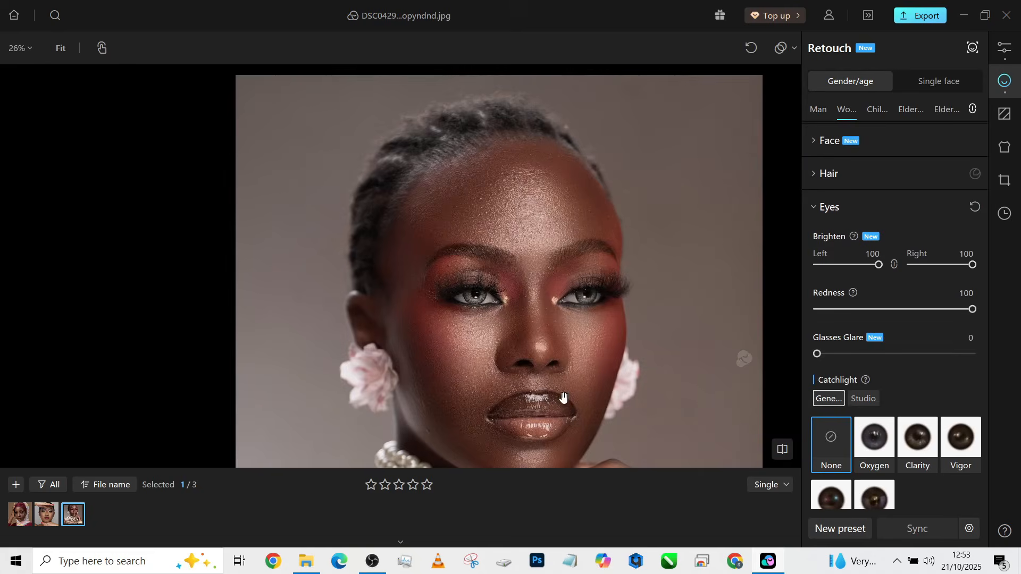
{"action": "scroll", "coordinate": [525, 269], "scroll_direction": "down", "scroll_amount": 2}
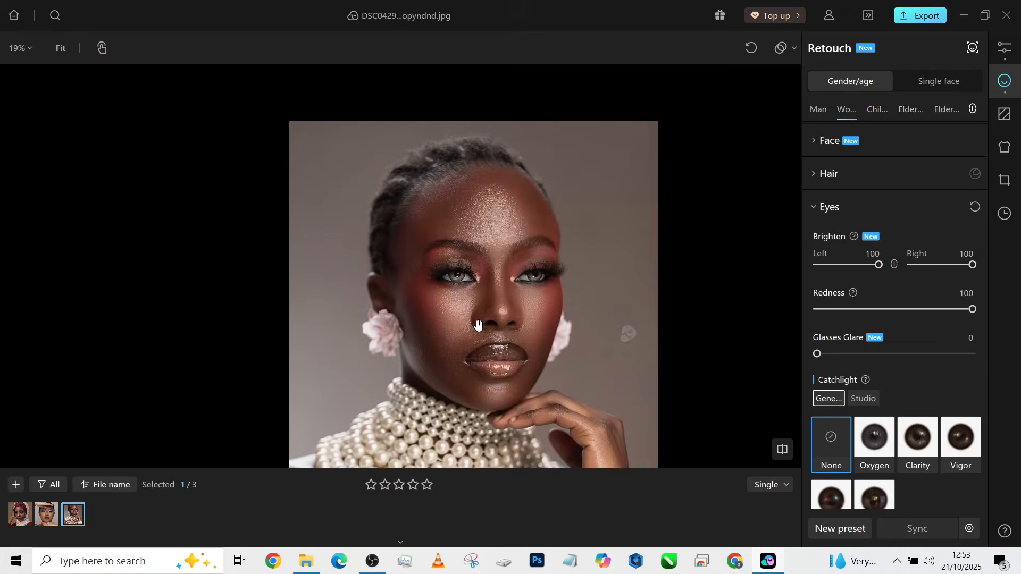
{"action": "scroll", "coordinate": [475, 266], "scroll_direction": "up", "scroll_amount": 2}
Step: Reset Brighten to 0 for both eyes and set the eye Redness correction to 30
{"action": "left_click_drag", "start_coordinate": [853, 266], "coordinate": [816, 265]}
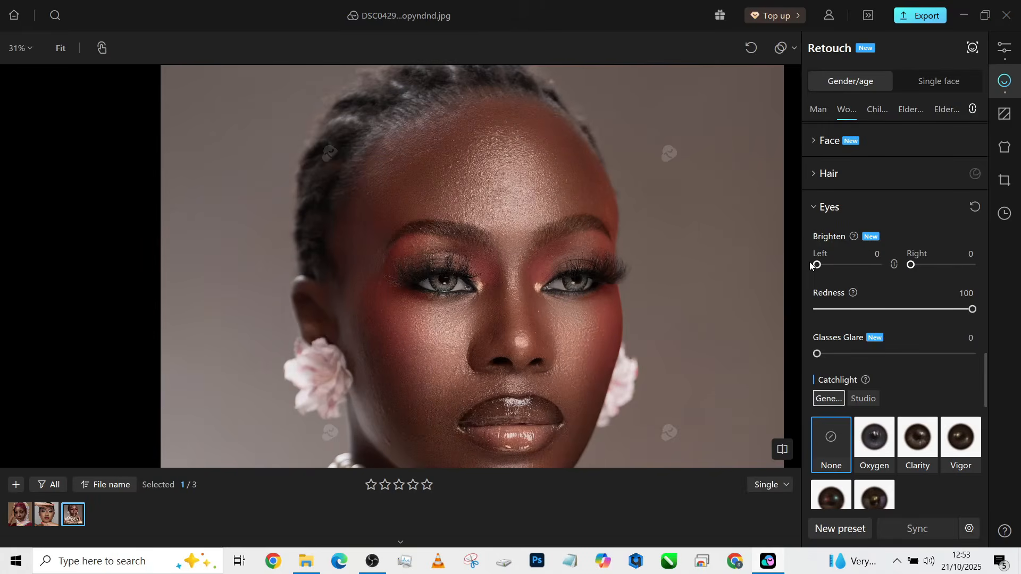
{"action": "scroll", "coordinate": [641, 249], "scroll_direction": "down", "scroll_amount": 2}
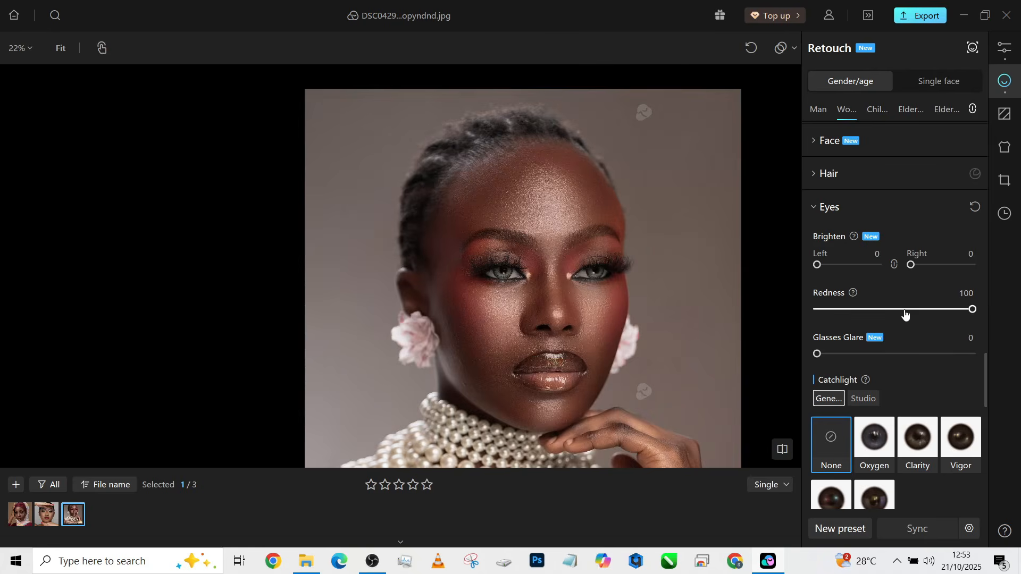
{"action": "left_click_drag", "start_coordinate": [905, 314], "coordinate": [866, 314]}
{"action": "scroll", "coordinate": [483, 174], "scroll_direction": "down", "scroll_amount": 2}
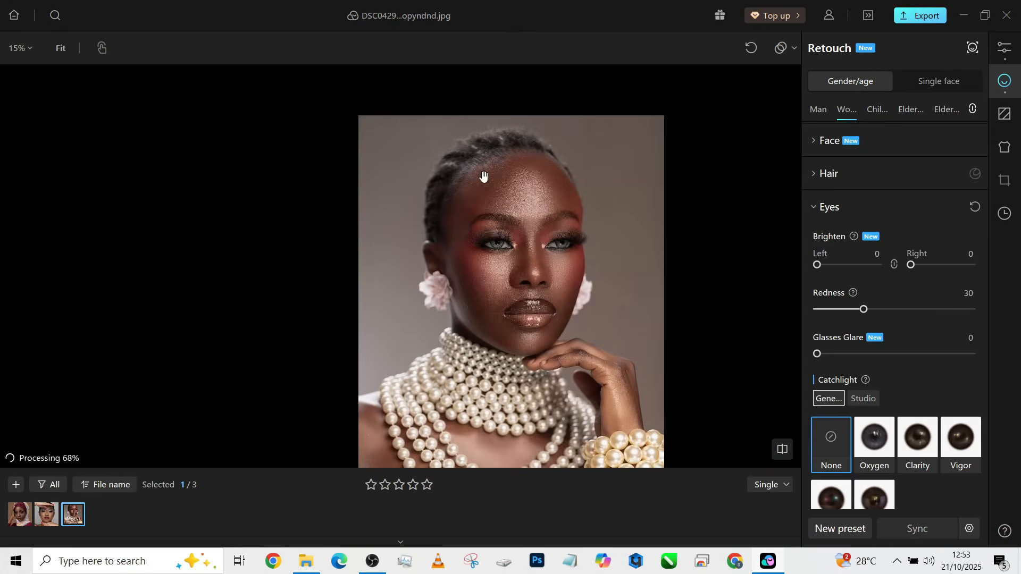
Step: Set Stray Hair to 100 for portrait and background, and Soften Hair to 44
{"action": "scroll", "coordinate": [399, 107], "scroll_direction": "up", "scroll_amount": 4}
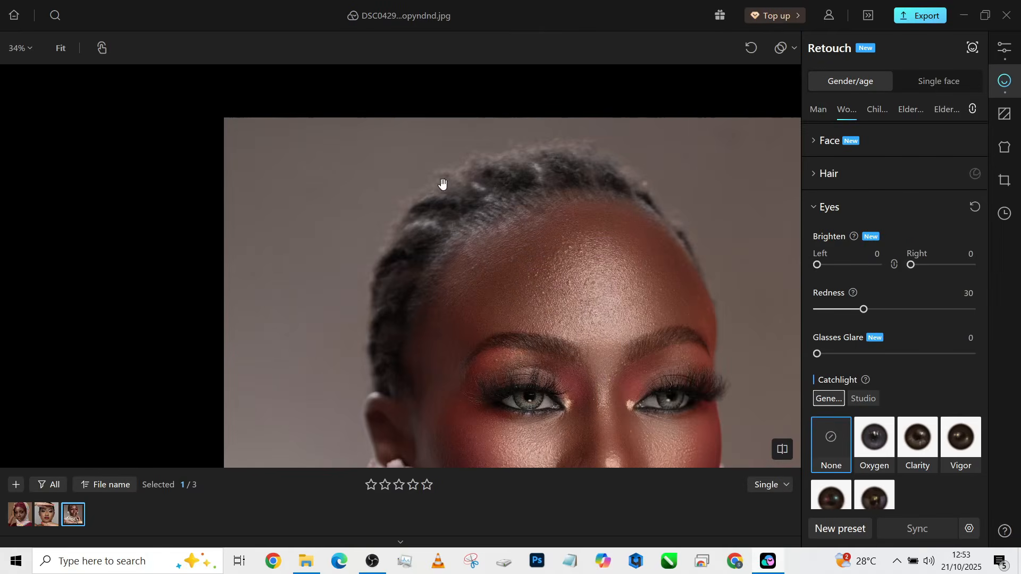
{"action": "scroll", "coordinate": [894, 277], "scroll_direction": "up", "scroll_amount": 3}
{"action": "left_click", "coordinate": [875, 280]}
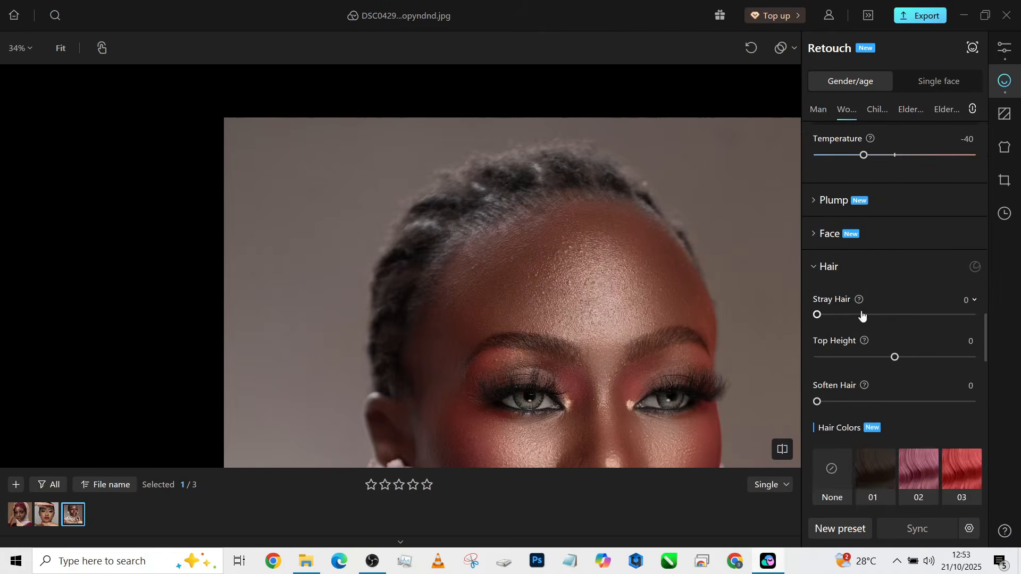
{"action": "left_click_drag", "start_coordinate": [861, 315], "coordinate": [993, 347]}
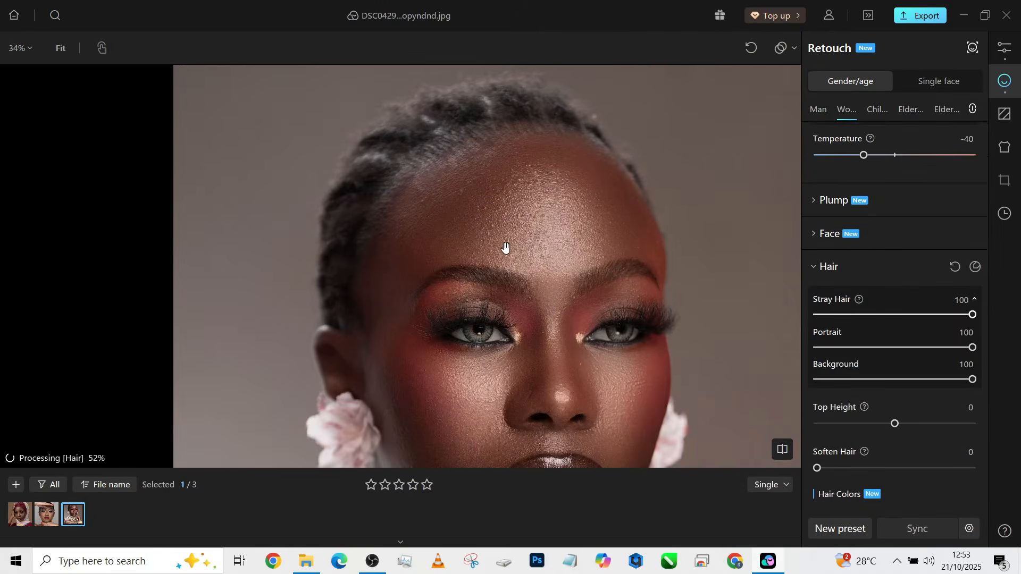
{"action": "scroll", "coordinate": [851, 417], "scroll_direction": "down", "scroll_amount": 1}
{"action": "left_click_drag", "start_coordinate": [849, 457], "coordinate": [886, 455]}
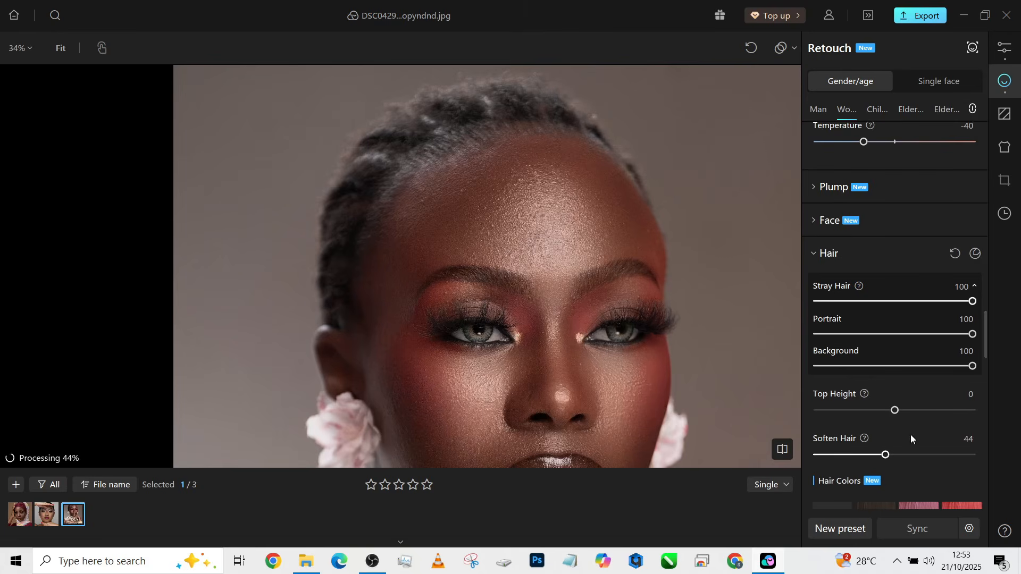
{"action": "scroll", "coordinate": [862, 360], "scroll_direction": "down", "scroll_amount": 5}
{"action": "scroll", "coordinate": [446, 178], "scroll_direction": "down", "scroll_amount": 2}
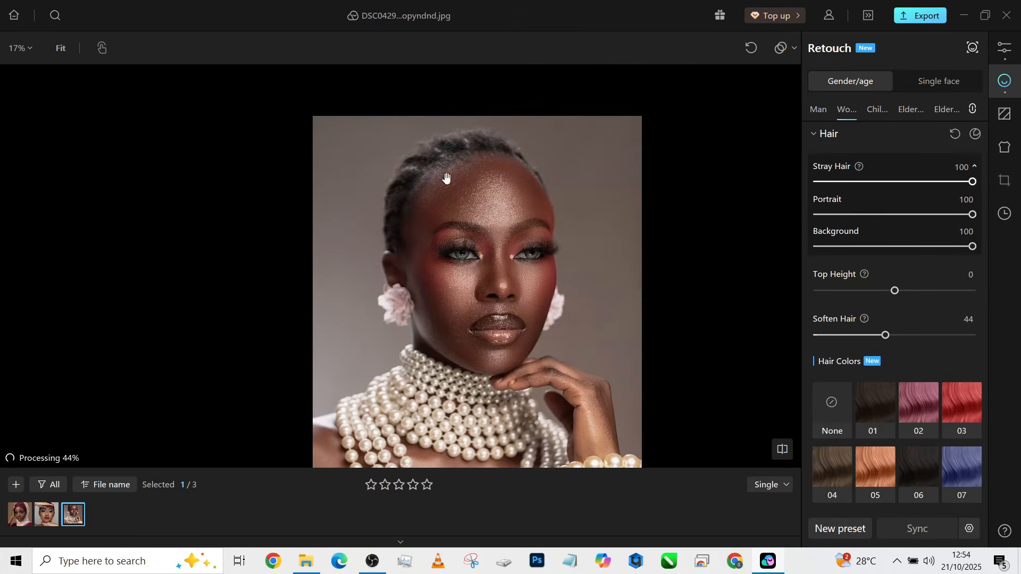
{"action": "scroll", "coordinate": [917, 426], "scroll_direction": "down", "scroll_amount": 1}
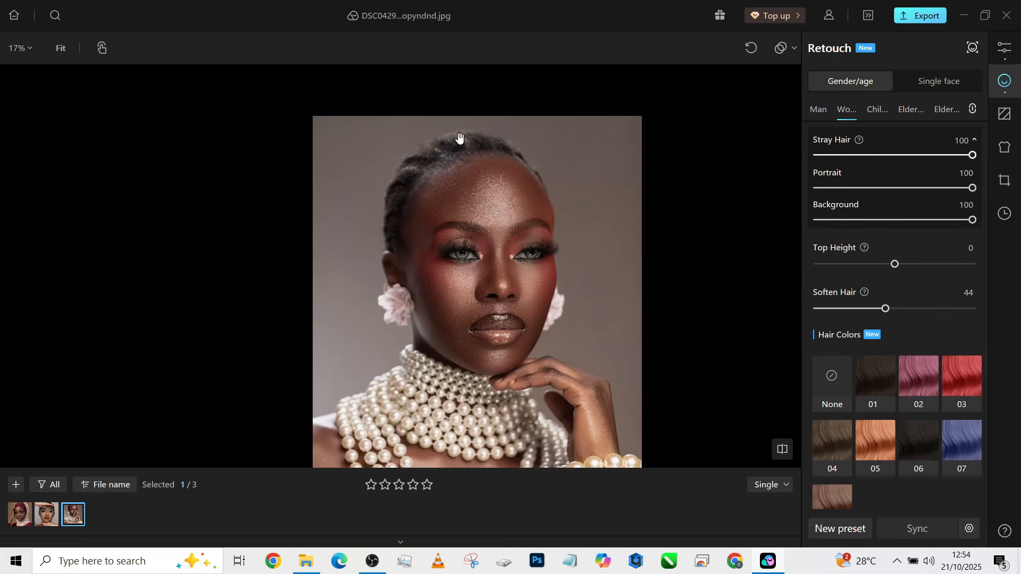
Step: Apply hair color 01 at intensity 12 to the hair
{"action": "scroll", "coordinate": [458, 139], "scroll_direction": "up", "scroll_amount": 3}
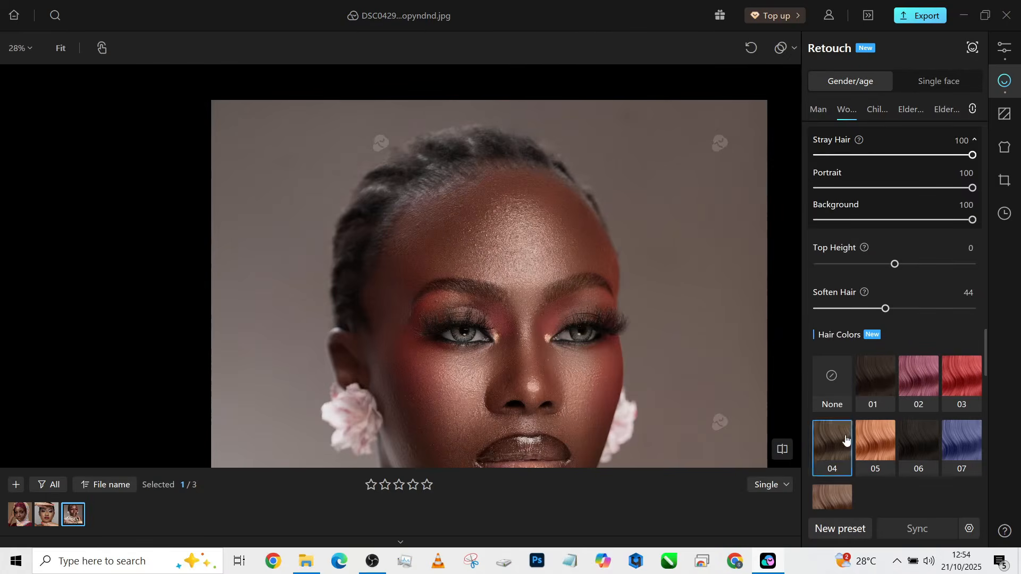
{"action": "left_click", "coordinate": [874, 385]}
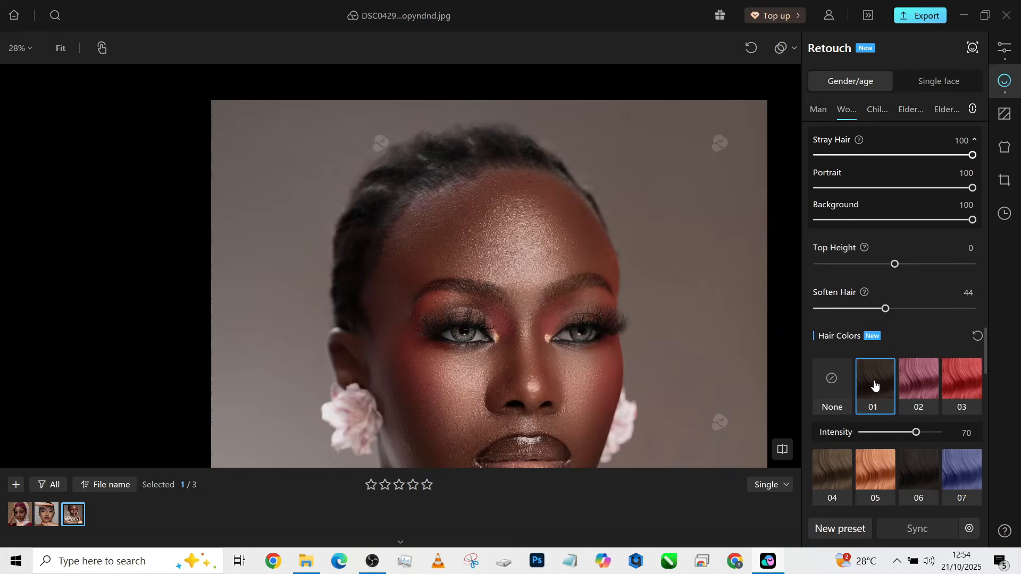
{"action": "scroll", "coordinate": [629, 227], "scroll_direction": "down", "scroll_amount": 3}
{"action": "scroll", "coordinate": [553, 206], "scroll_direction": "up", "scroll_amount": 1}
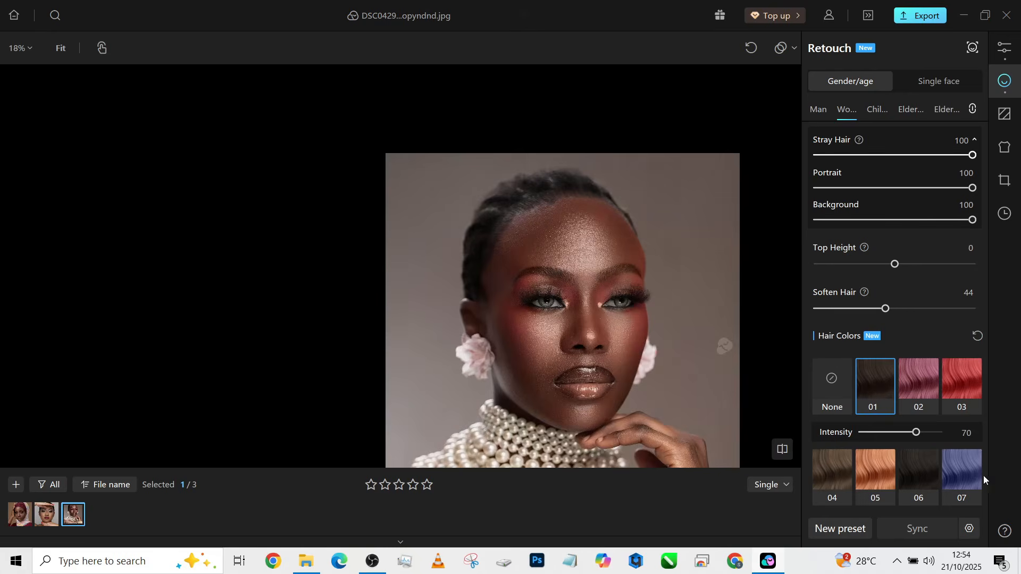
{"action": "scroll", "coordinate": [984, 476], "scroll_direction": "down", "scroll_amount": 1}
{"action": "left_click_drag", "start_coordinate": [916, 391], "coordinate": [870, 392]}
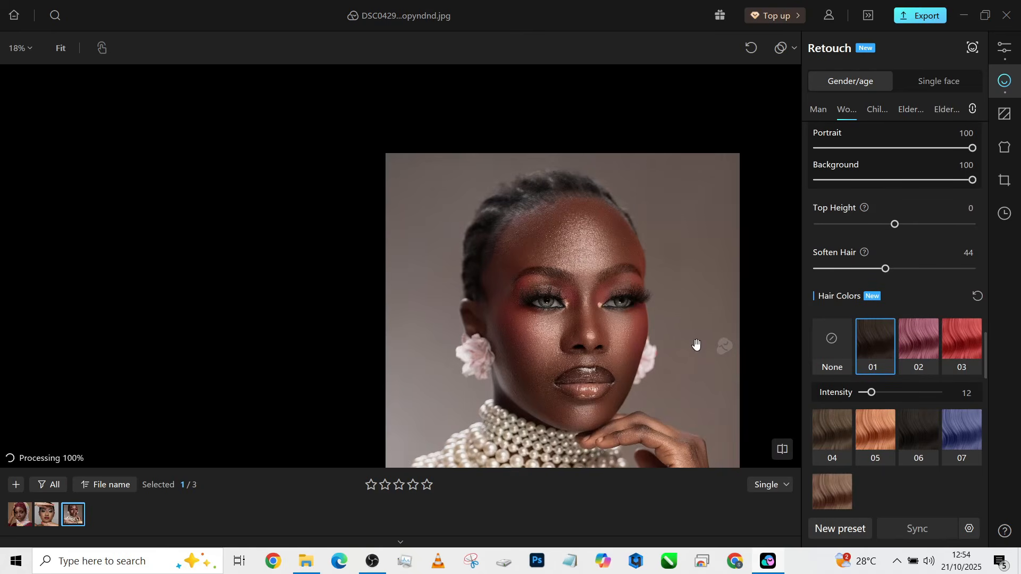
Step: Inspect the retouched face, hair and eyes up close and across the whole portrait
{"action": "scroll", "coordinate": [410, 220], "scroll_direction": "down", "scroll_amount": 2}
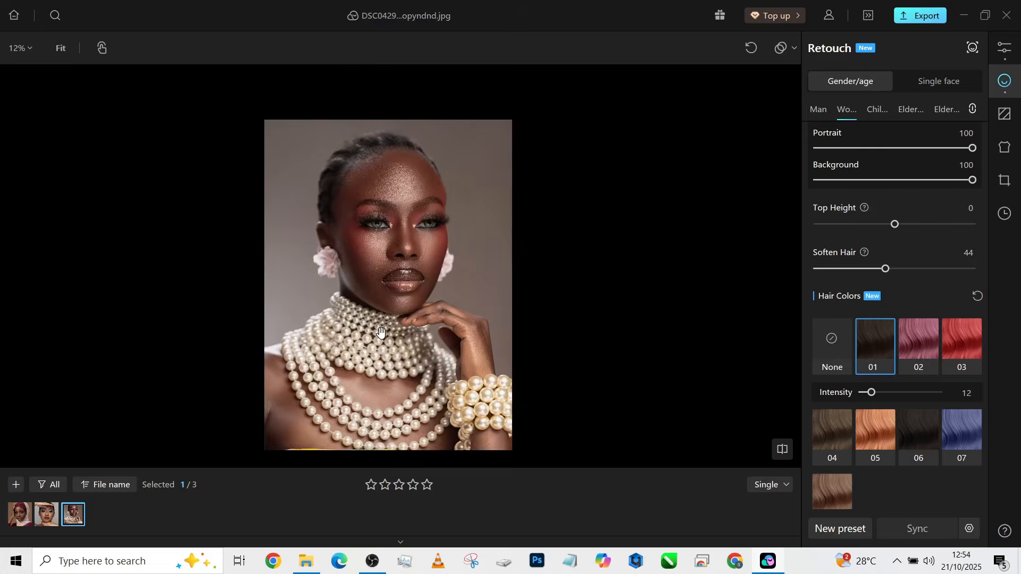
{"action": "scroll", "coordinate": [381, 332], "scroll_direction": "up", "scroll_amount": 2}
{"action": "scroll", "coordinate": [367, 162], "scroll_direction": "up", "scroll_amount": 4}
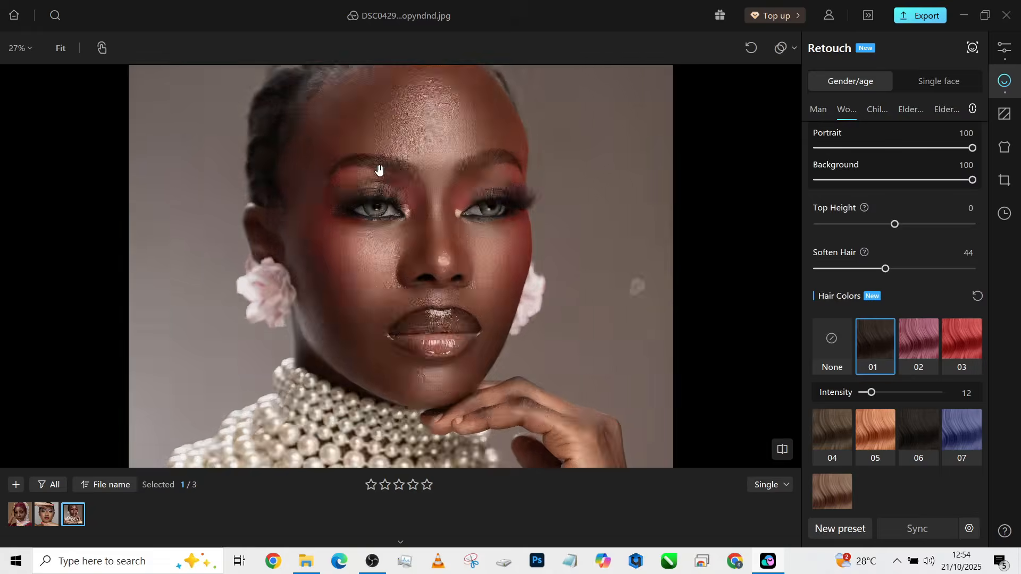
{"action": "scroll", "coordinate": [459, 290], "scroll_direction": "down", "scroll_amount": 2}
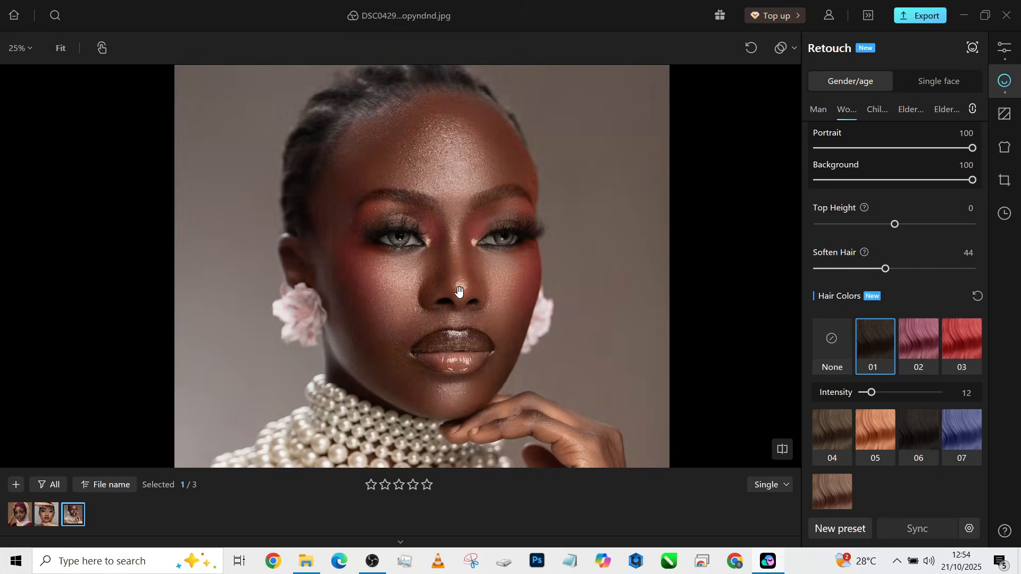
{"action": "scroll", "coordinate": [459, 290], "scroll_direction": "down", "scroll_amount": 2}
{"action": "left_click_drag", "start_coordinate": [456, 285], "coordinate": [446, 214]}
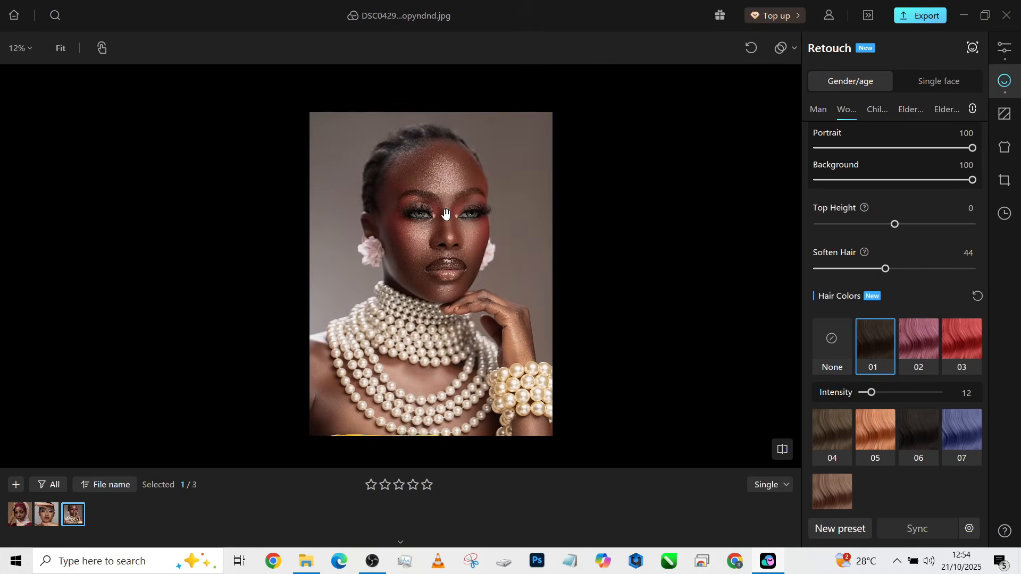
Step: Sync all Global, Local, Retouch, Background and Clothing settings from the current portrait to the other two portraits
{"action": "scroll", "coordinate": [445, 213], "scroll_direction": "up", "scroll_amount": 1}
{"action": "scroll", "coordinate": [446, 214], "scroll_direction": "down", "scroll_amount": 1}
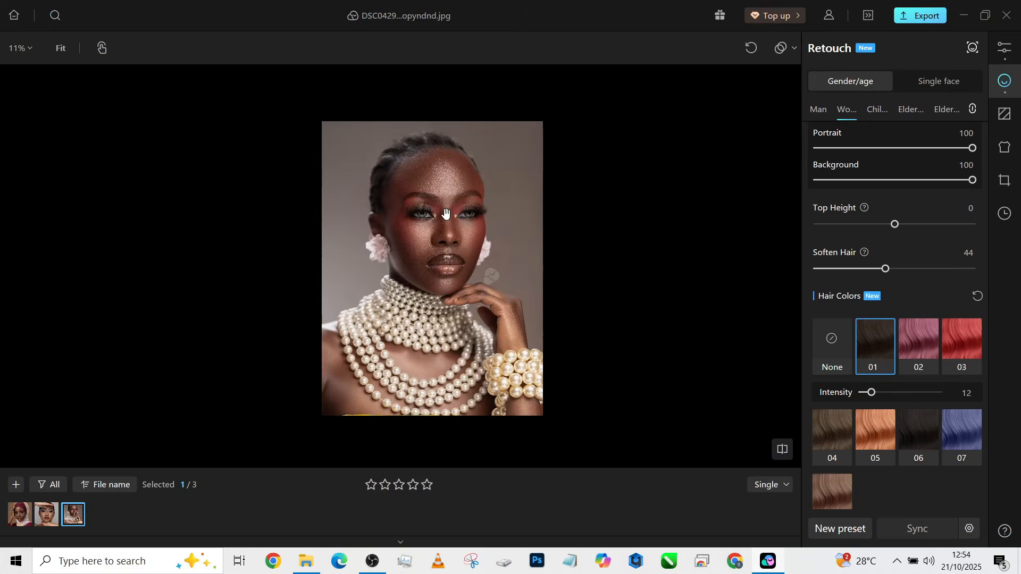
{"action": "left_click", "coordinate": [17, 519], "text": "shift"}
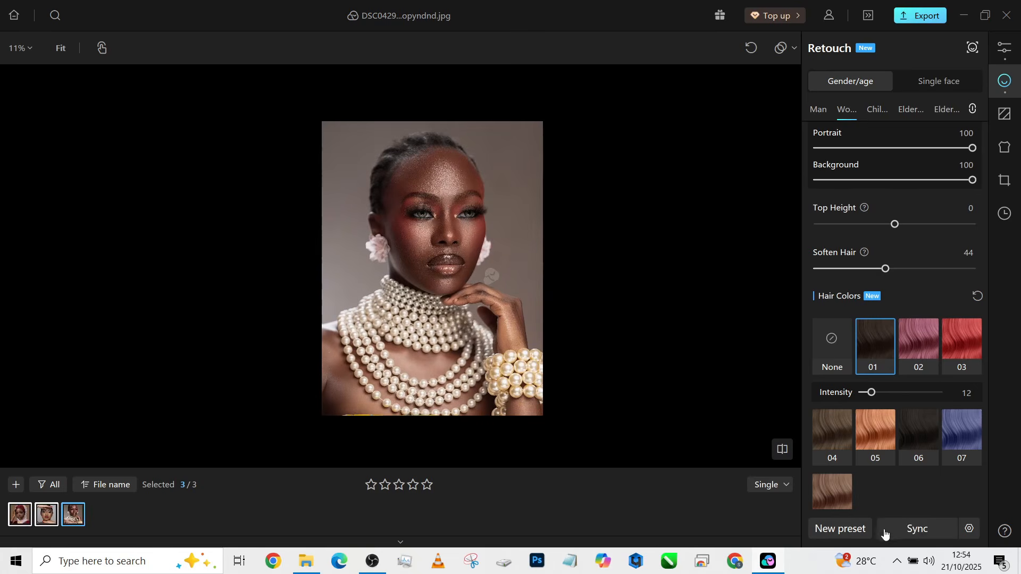
{"action": "left_click", "coordinate": [926, 537]}
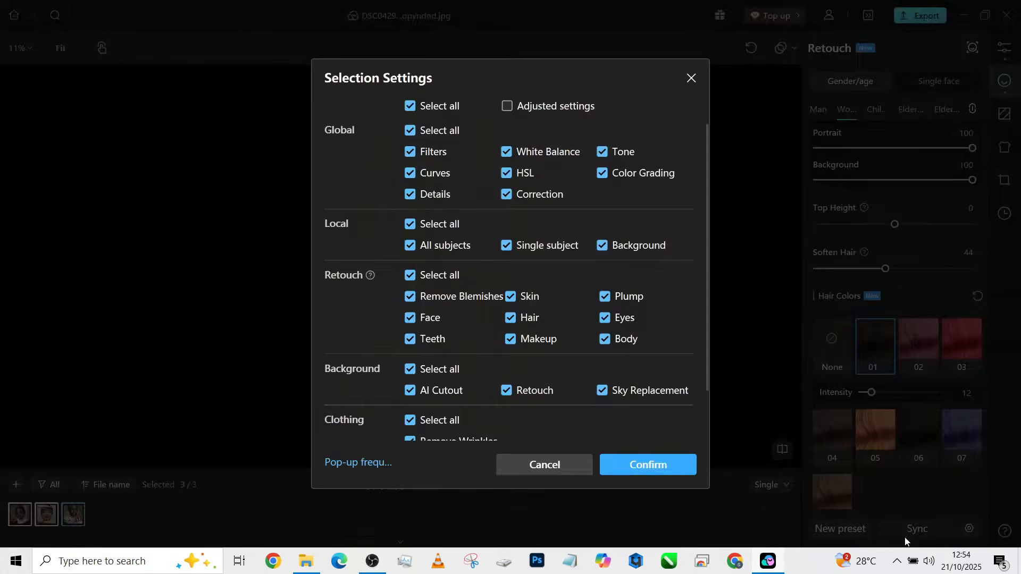
{"action": "left_click", "coordinate": [681, 467]}
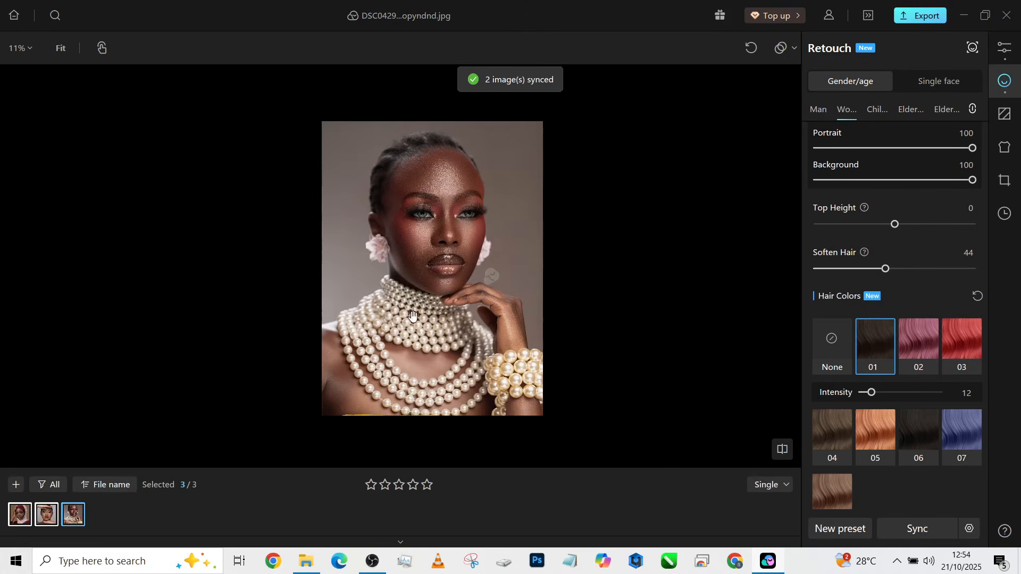
Step: Examine the synced retouch on the other portraits, checking the headscarf portrait both up close and in full
{"action": "scroll", "coordinate": [445, 266], "scroll_direction": "up", "scroll_amount": 2}
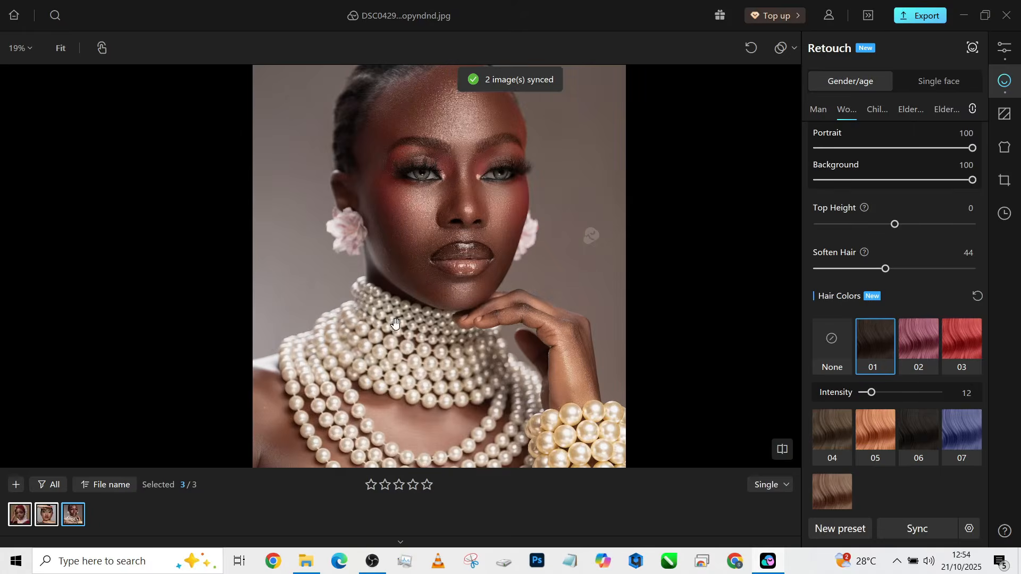
{"action": "left_click", "coordinate": [48, 517]}
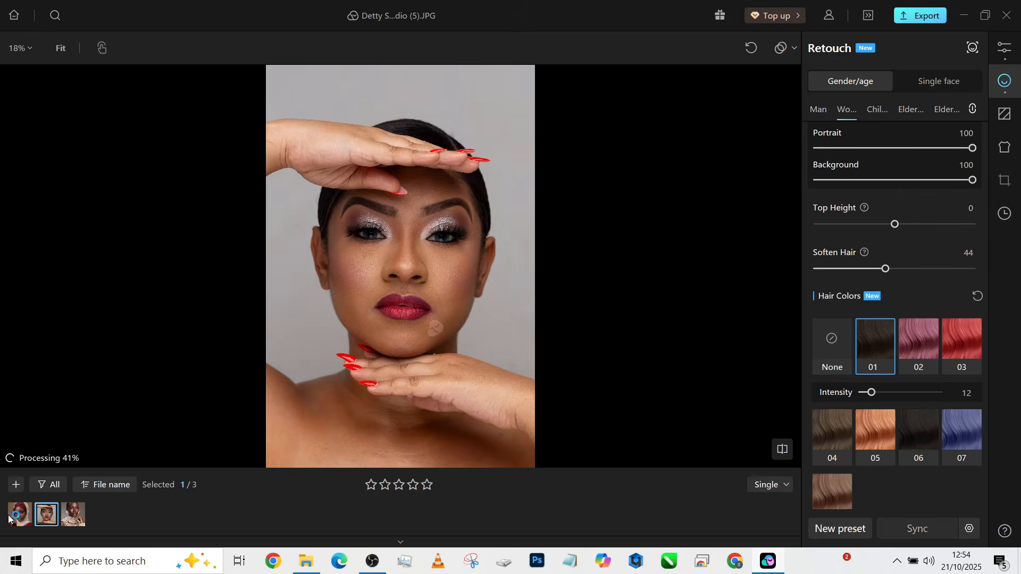
{"action": "left_click", "coordinate": [9, 519]}
{"action": "left_click", "coordinate": [42, 516]}
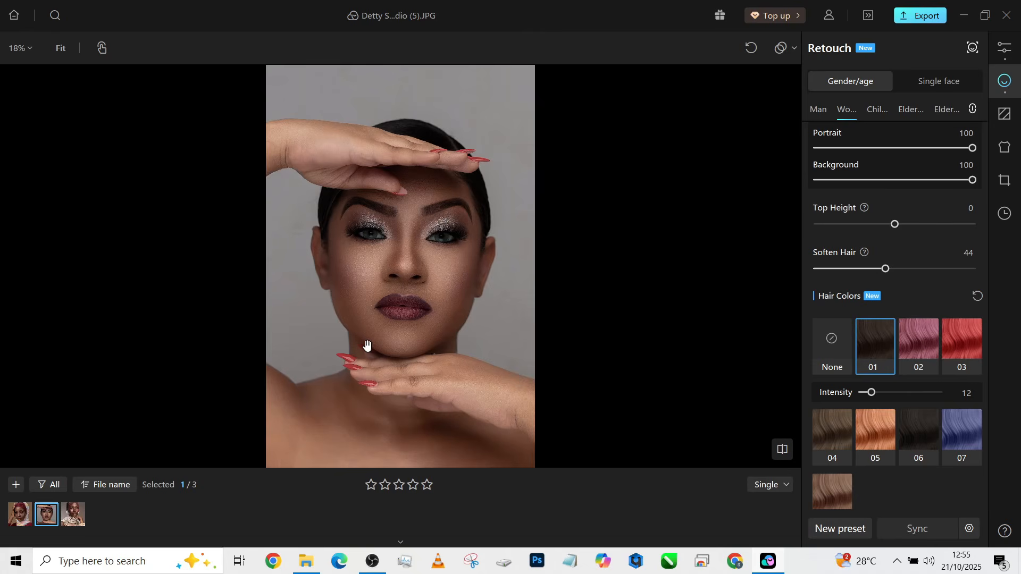
{"action": "left_click", "coordinate": [21, 520]}
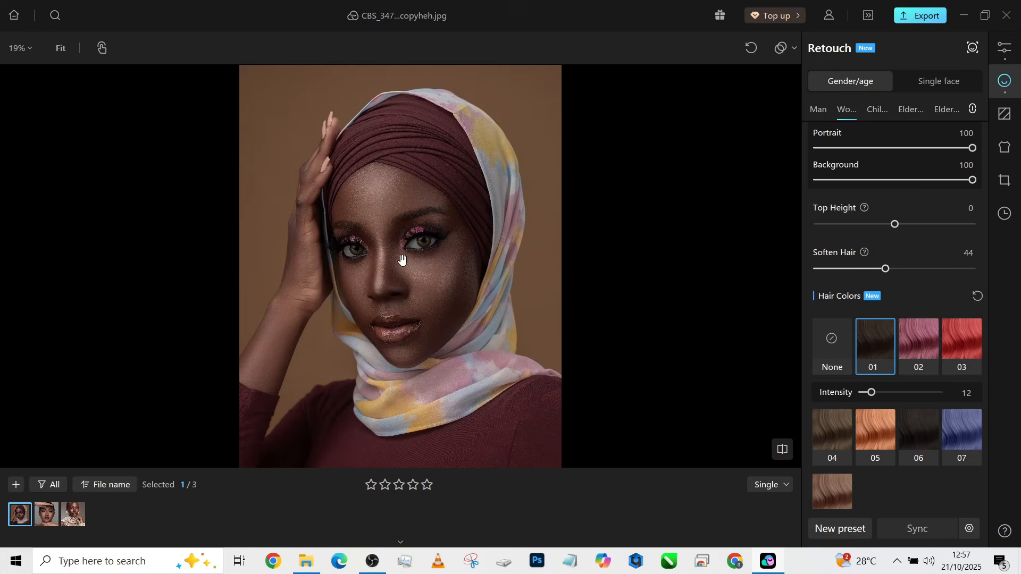
{"action": "scroll", "coordinate": [394, 263], "scroll_direction": "up", "scroll_amount": 3}
{"action": "scroll", "coordinate": [402, 260], "scroll_direction": "down", "scroll_amount": 1}
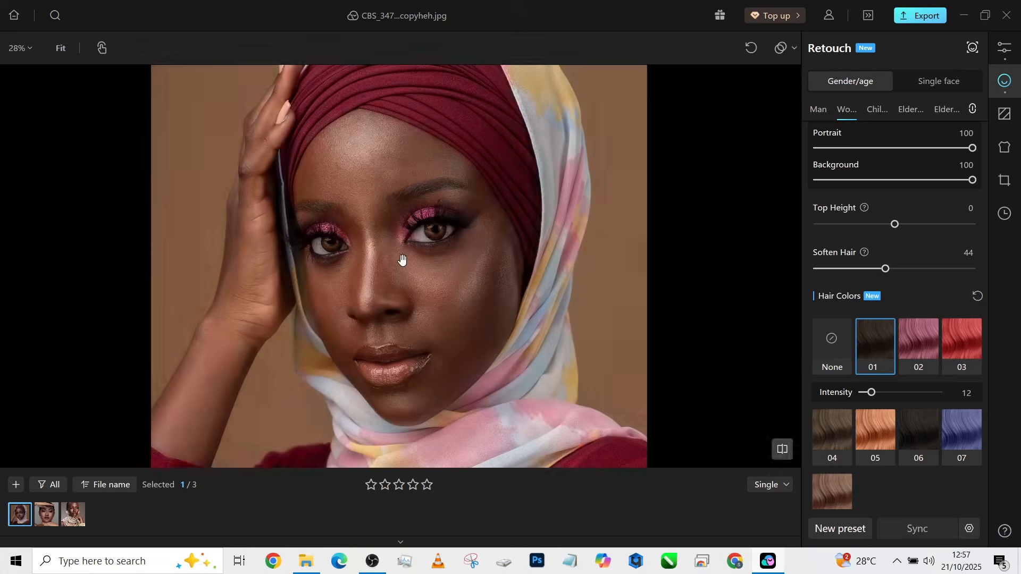
{"action": "scroll", "coordinate": [423, 242], "scroll_direction": "down", "scroll_amount": 3}
{"action": "scroll", "coordinate": [426, 244], "scroll_direction": "up", "scroll_amount": 2}
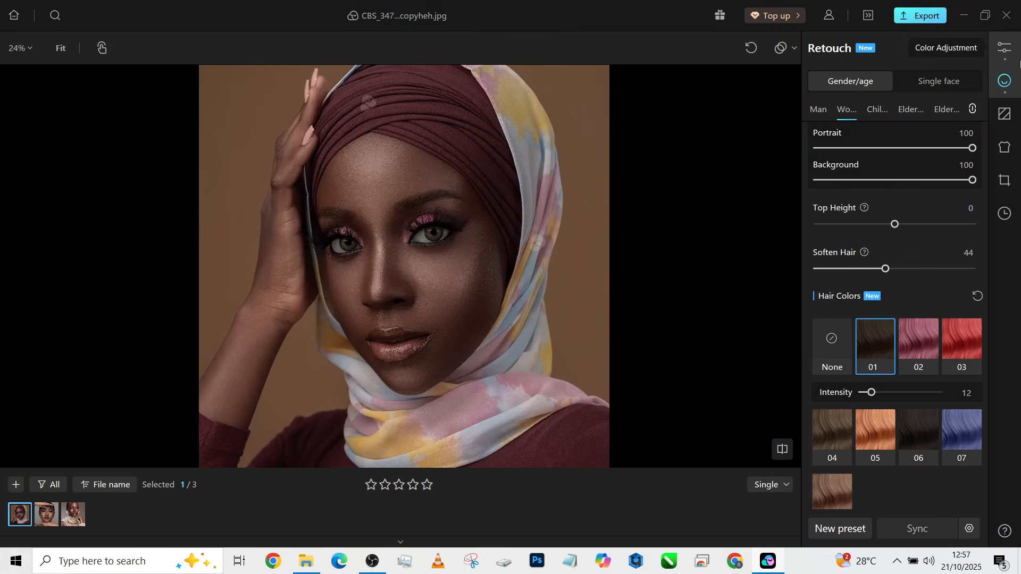
Step: Set the Red saturation in the global HSL adjustment of the headscarf portrait to -28
{"action": "left_click", "coordinate": [1004, 49]}
{"action": "scroll", "coordinate": [920, 237], "scroll_direction": "up", "scroll_amount": 10}
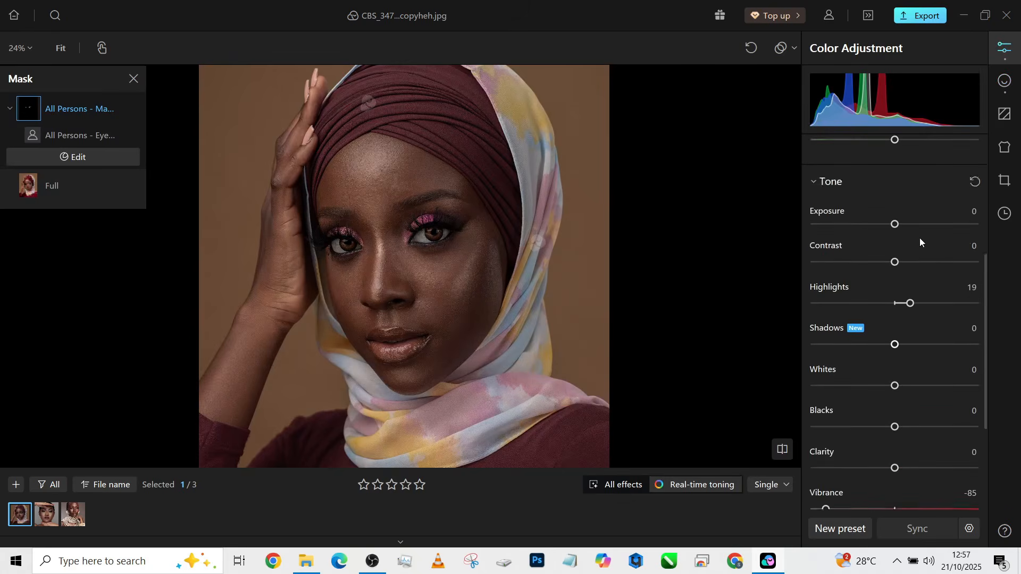
{"action": "left_click", "coordinate": [861, 152]}
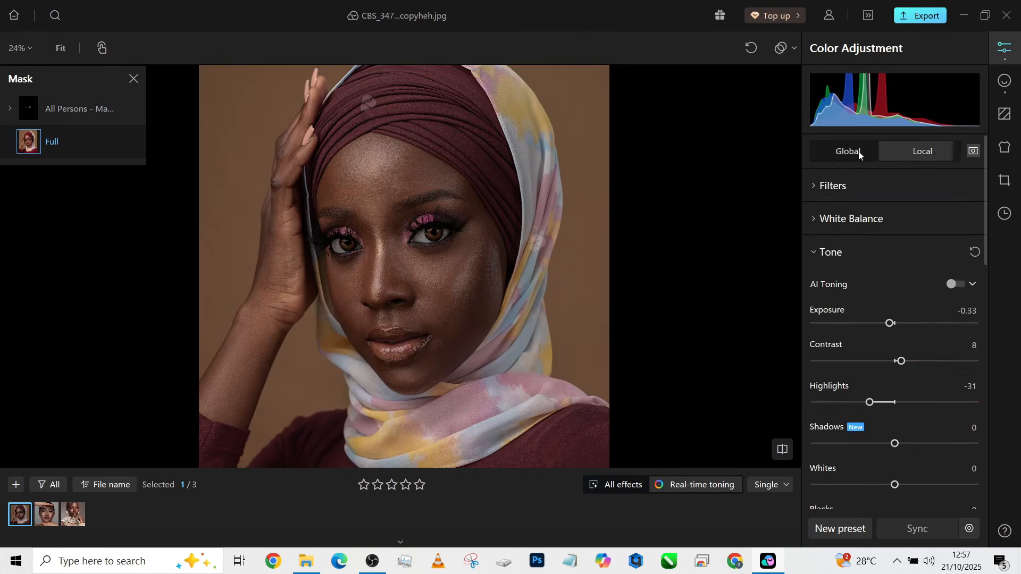
{"action": "scroll", "coordinate": [893, 307], "scroll_direction": "down", "scroll_amount": 5}
{"action": "scroll", "coordinate": [902, 340], "scroll_direction": "down", "scroll_amount": 4}
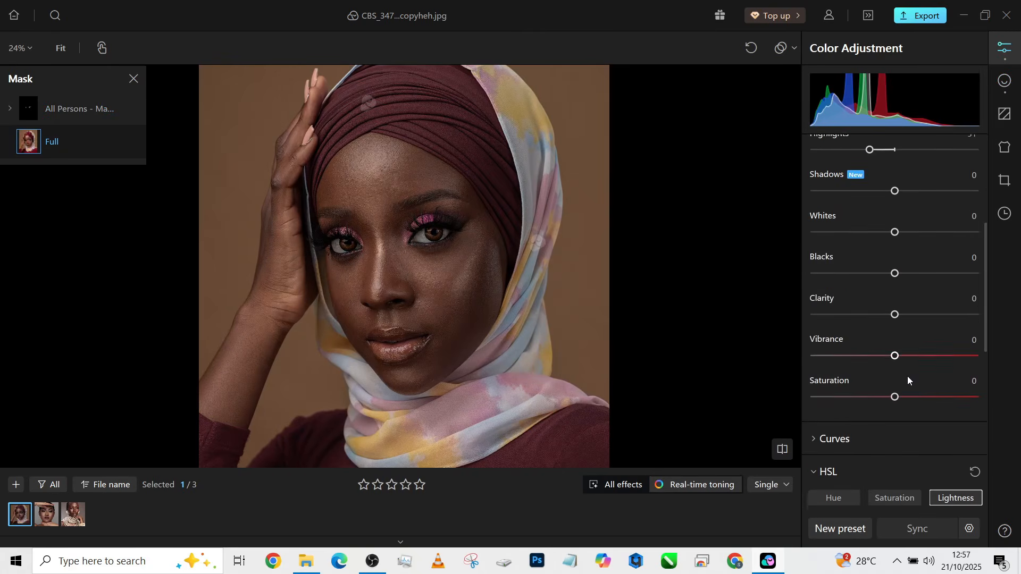
{"action": "left_click", "coordinate": [852, 384]}
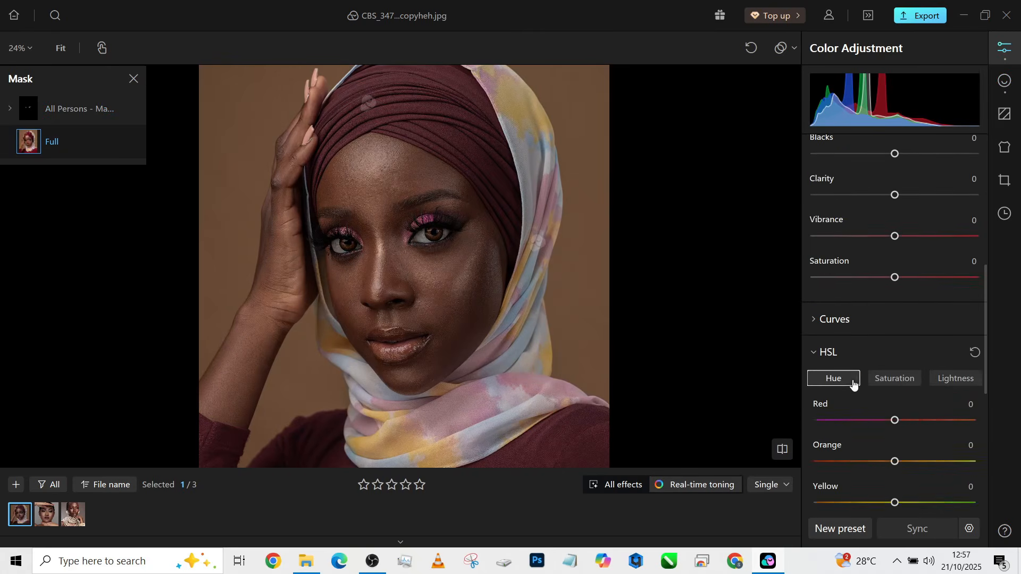
{"action": "left_click", "coordinate": [893, 379]}
{"action": "scroll", "coordinate": [908, 446], "scroll_direction": "down", "scroll_amount": 1}
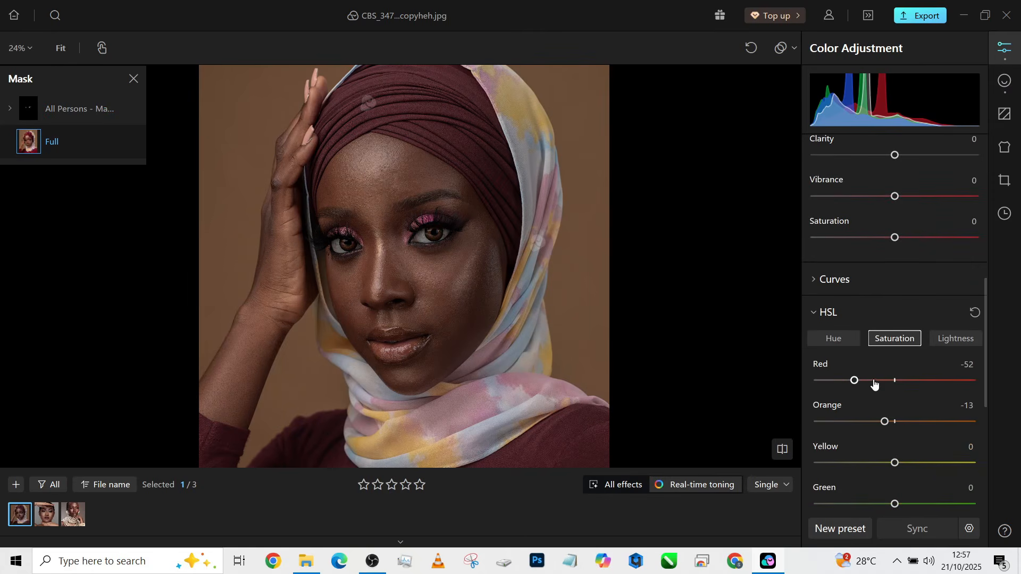
{"action": "left_click", "coordinate": [874, 380]}
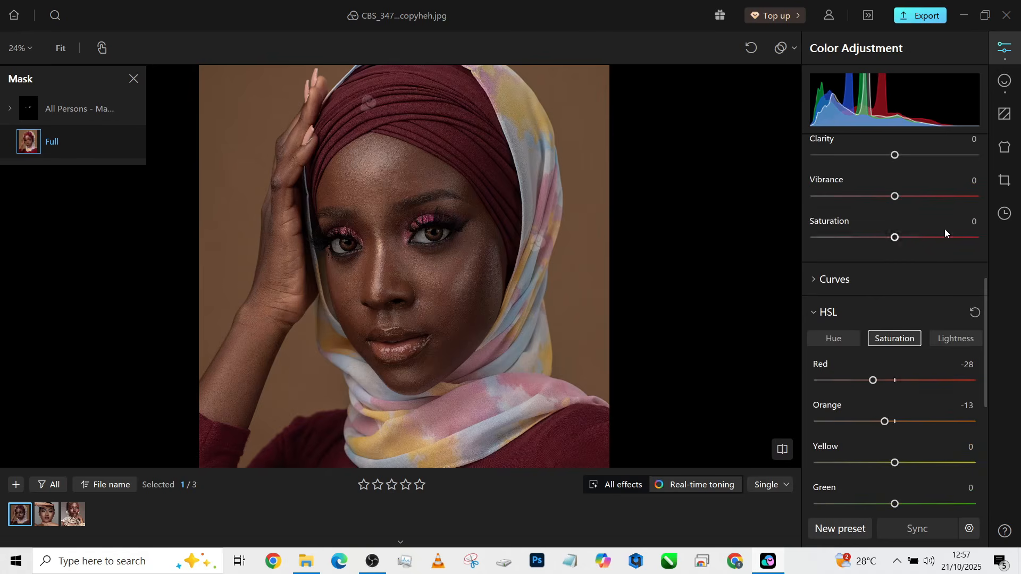
Step: Warm the headscarf portrait by setting its global white balance Temperature to 6
{"action": "scroll", "coordinate": [942, 238], "scroll_direction": "up", "scroll_amount": 8}
{"action": "scroll", "coordinate": [903, 242], "scroll_direction": "up", "scroll_amount": 1}
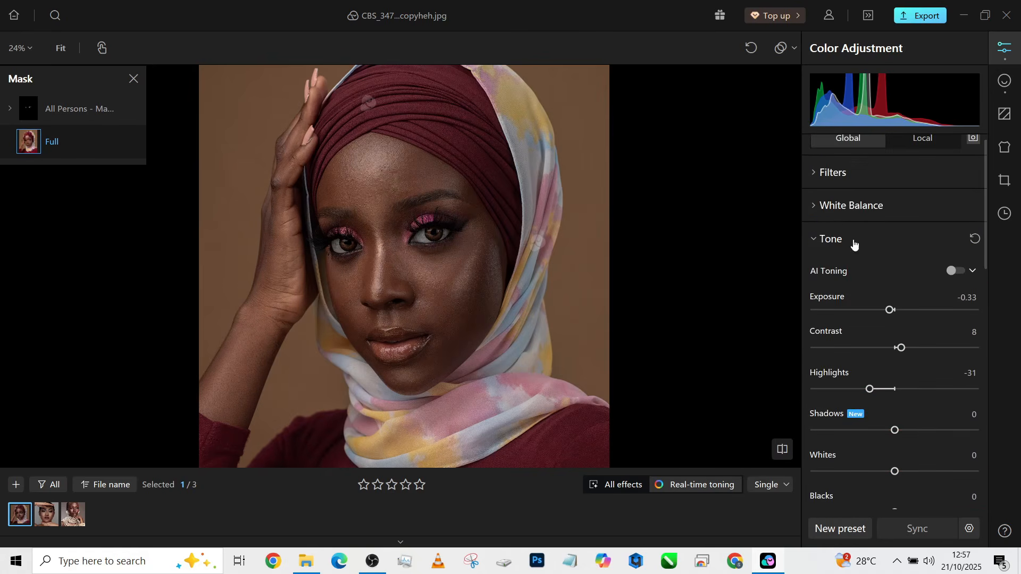
{"action": "left_click", "coordinate": [851, 206]}
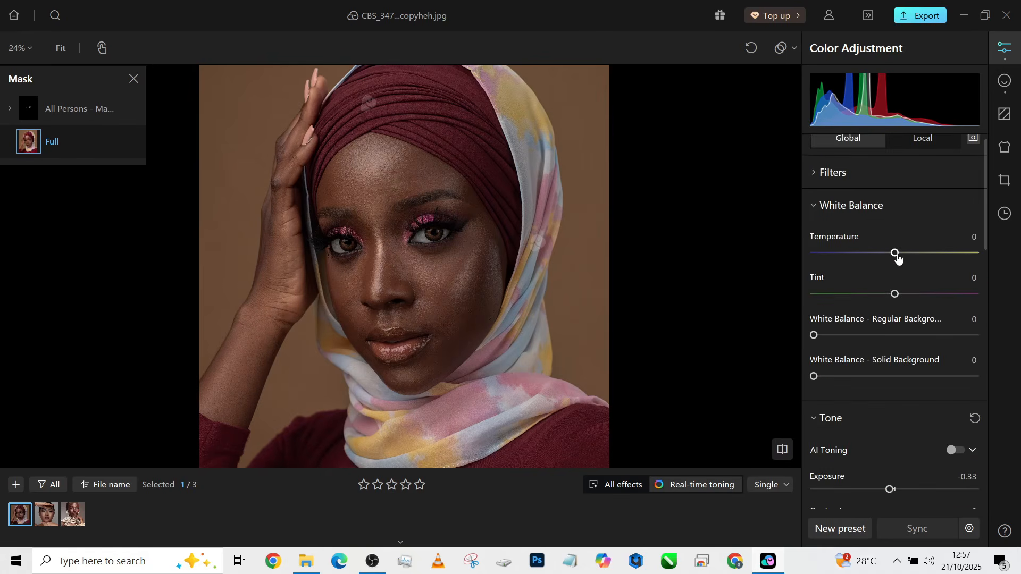
{"action": "left_click_drag", "start_coordinate": [895, 253], "coordinate": [900, 258]}
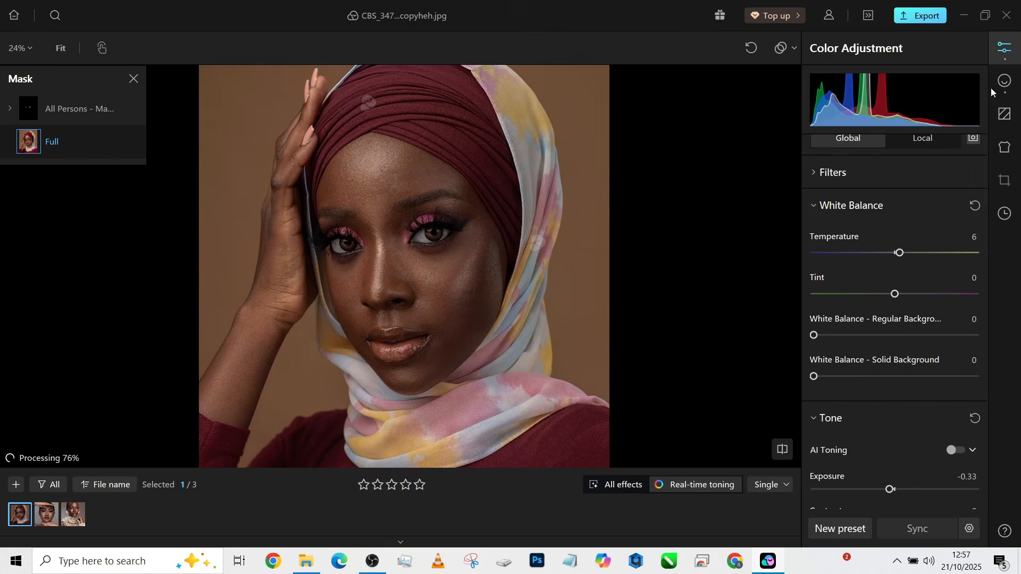
Step: Lighten the skin tone in the headscarf portrait with Brightness 25 and Whiten 17
{"action": "left_click", "coordinate": [1003, 82]}
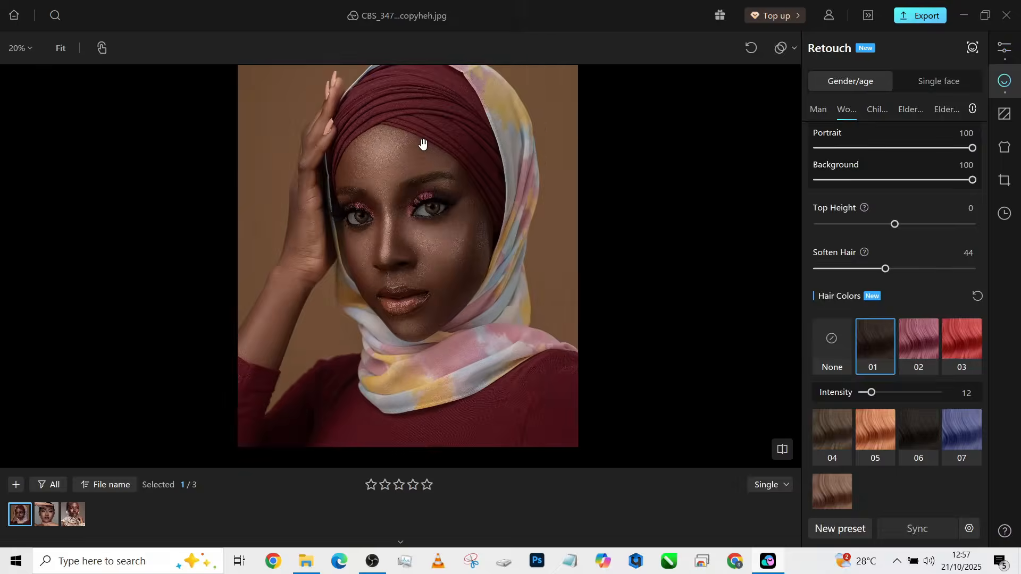
{"action": "scroll", "coordinate": [927, 244], "scroll_direction": "up", "scroll_amount": 4}
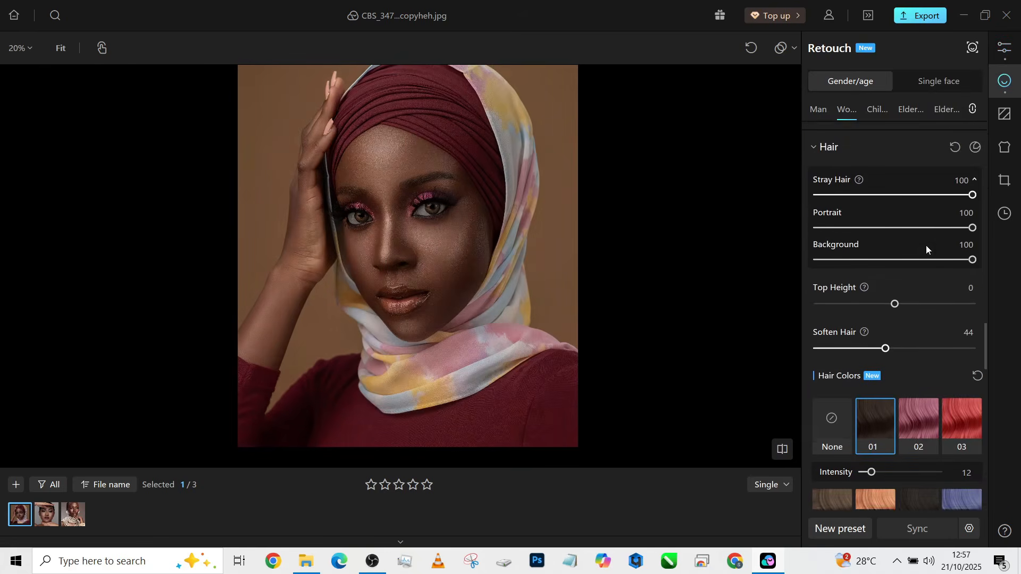
{"action": "scroll", "coordinate": [925, 246], "scroll_direction": "up", "scroll_amount": 5}
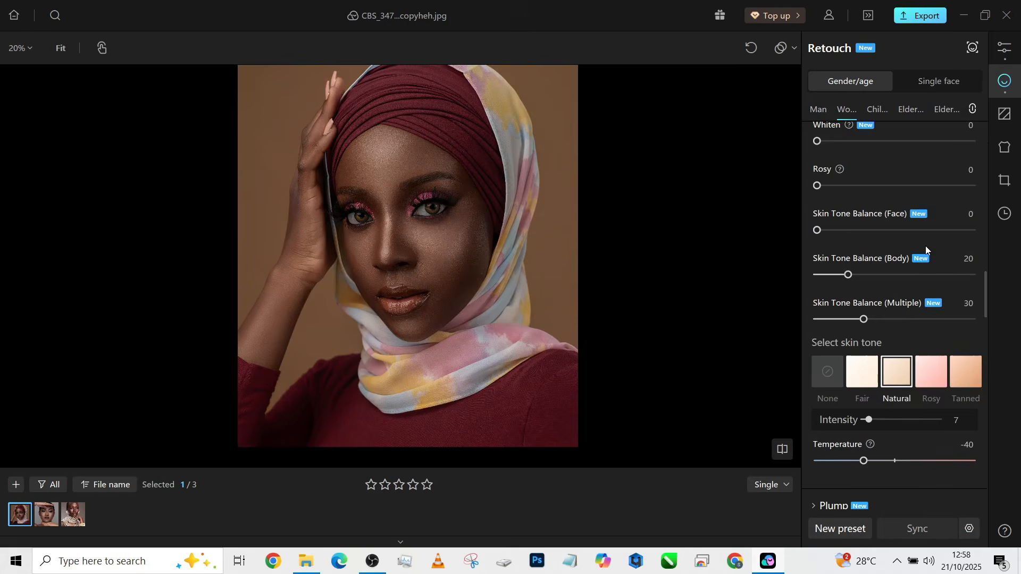
{"action": "scroll", "coordinate": [899, 239], "scroll_direction": "up", "scroll_amount": 1}
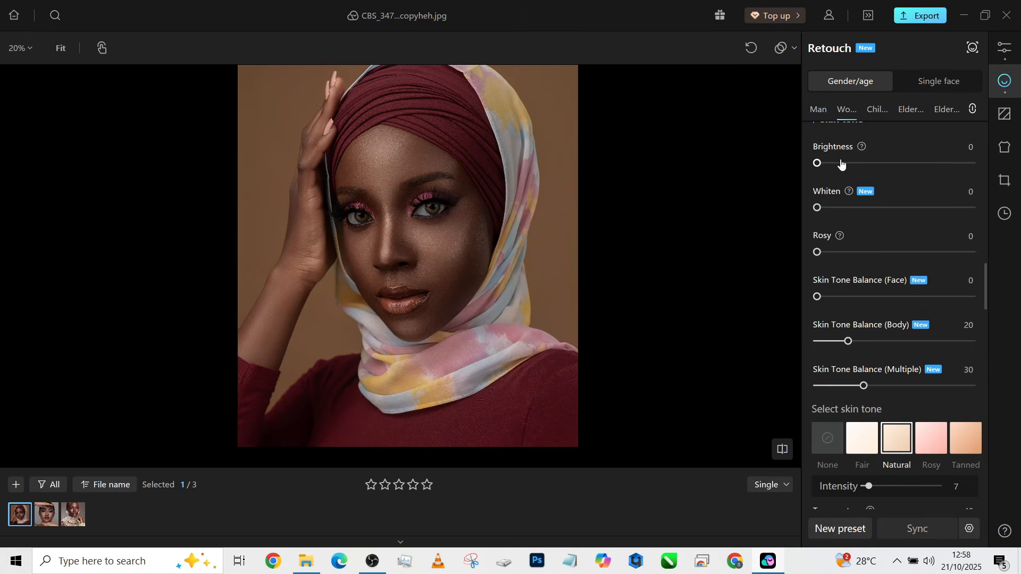
{"action": "left_click_drag", "start_coordinate": [840, 163], "coordinate": [857, 163]}
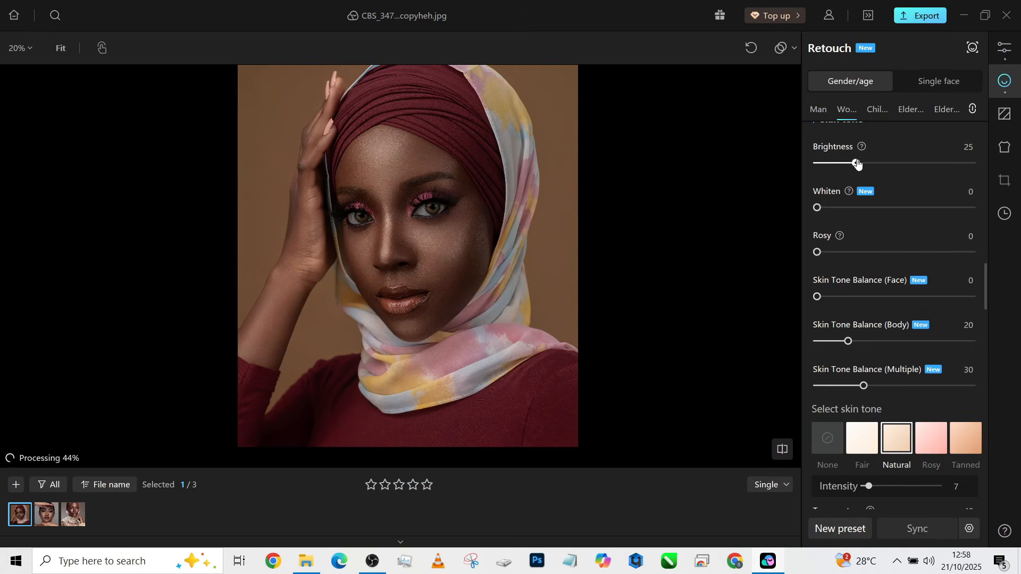
{"action": "left_click_drag", "start_coordinate": [835, 213], "coordinate": [844, 213]}
Step: Set the skin tone Temperature to -22 and check the headscarf portrait at different magnifications
{"action": "scroll", "coordinate": [898, 376], "scroll_direction": "down", "scroll_amount": 1}
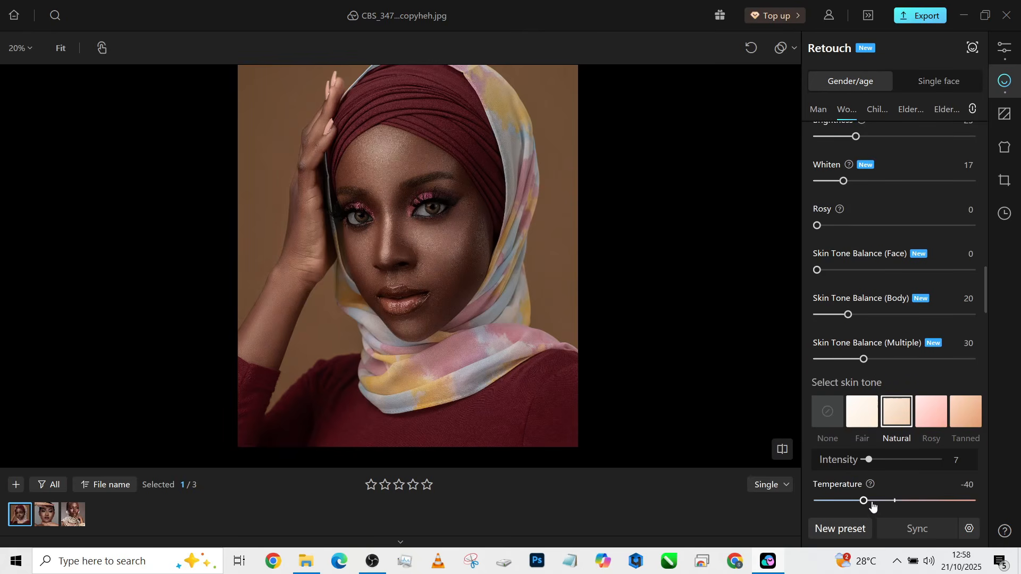
{"action": "left_click_drag", "start_coordinate": [864, 501], "coordinate": [878, 503]}
{"action": "scroll", "coordinate": [455, 246], "scroll_direction": "down", "scroll_amount": 3}
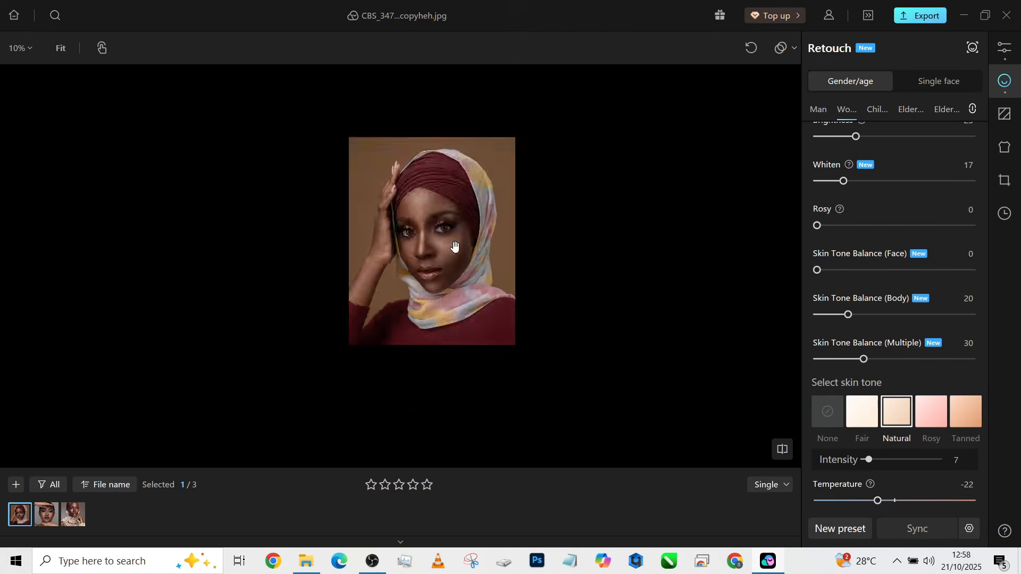
{"action": "scroll", "coordinate": [455, 246], "scroll_direction": "up", "scroll_amount": 4}
{"action": "scroll", "coordinate": [414, 241], "scroll_direction": "down", "scroll_amount": 2}
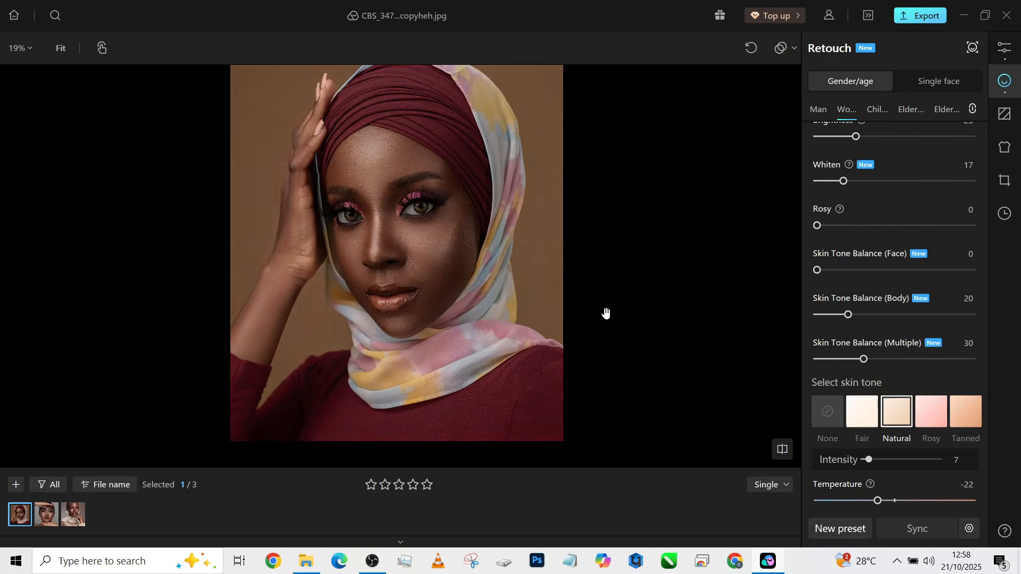
Step: Remove the contour makeup from the headscarf portrait by setting Contour to None
{"action": "scroll", "coordinate": [900, 409], "scroll_direction": "down", "scroll_amount": 3}
{"action": "scroll", "coordinate": [898, 407], "scroll_direction": "down", "scroll_amount": 10}
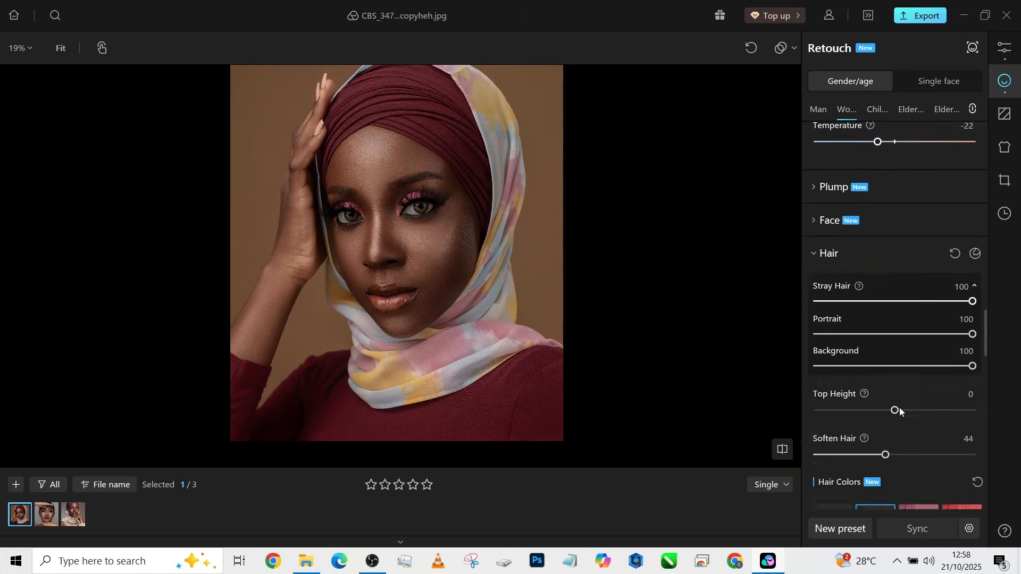
{"action": "scroll", "coordinate": [898, 407], "scroll_direction": "down", "scroll_amount": 8}
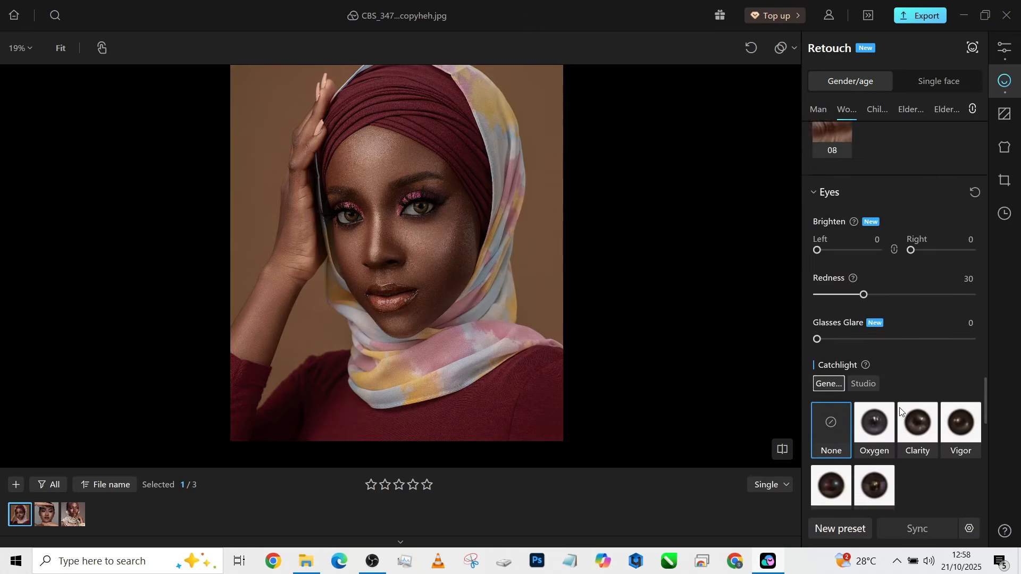
{"action": "scroll", "coordinate": [898, 408], "scroll_direction": "up", "scroll_amount": 7}
{"action": "scroll", "coordinate": [899, 407], "scroll_direction": "down", "scroll_amount": 7}
{"action": "scroll", "coordinate": [898, 408], "scroll_direction": "down", "scroll_amount": 7}
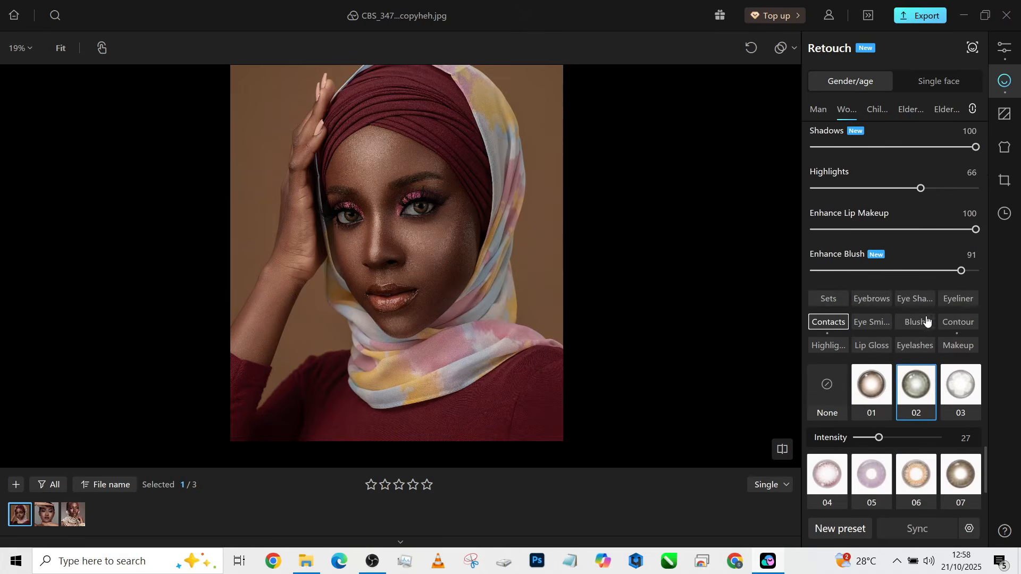
{"action": "left_click", "coordinate": [949, 322]}
{"action": "scroll", "coordinate": [945, 383], "scroll_direction": "down", "scroll_amount": 1}
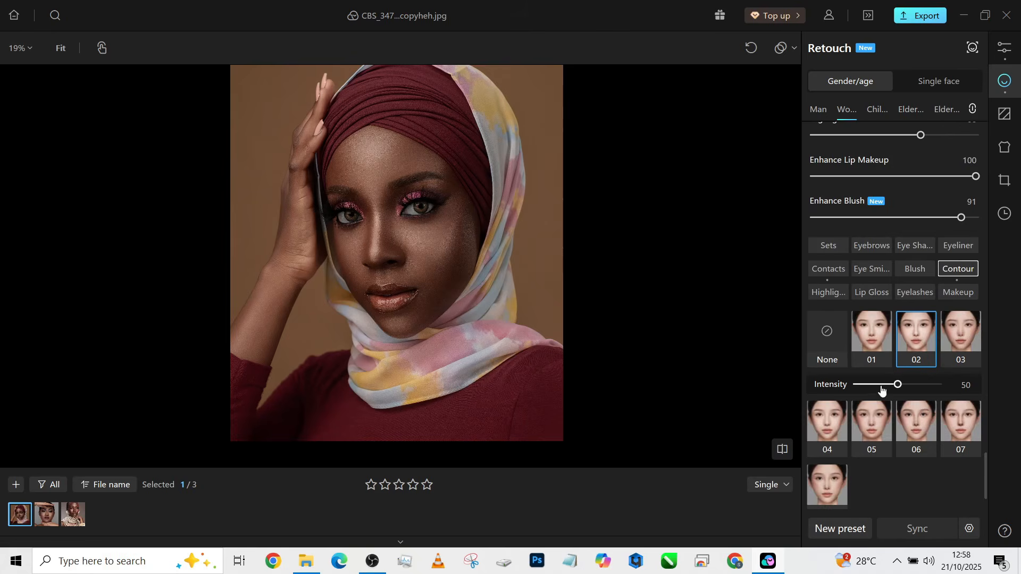
{"action": "left_click", "coordinate": [827, 340]}
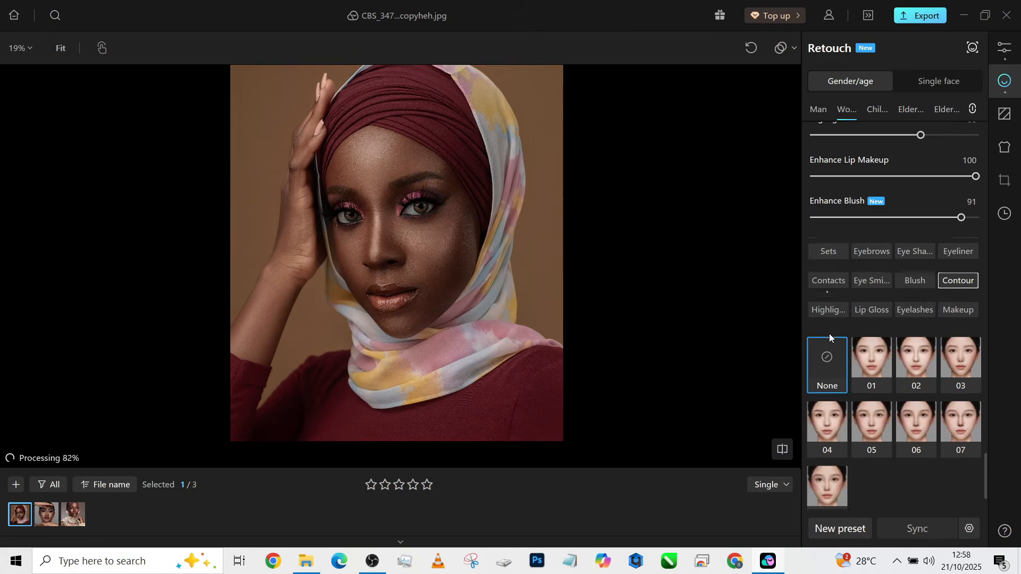
Step: Compare the headscarf portrait before and after retouching, in full and up close
{"action": "key", "text": "backslash"}
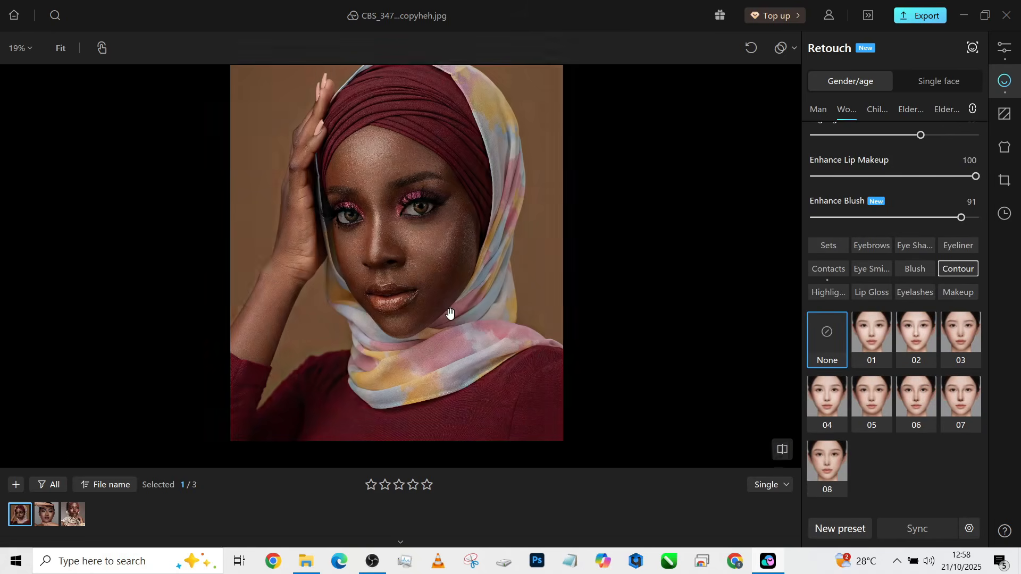
{"action": "key", "text": "backslash"}
{"action": "key", "text": "backslash"}
{"action": "scroll", "coordinate": [418, 217], "scroll_direction": "up", "scroll_amount": 4}
{"action": "scroll", "coordinate": [418, 216], "scroll_direction": "down", "scroll_amount": 4}
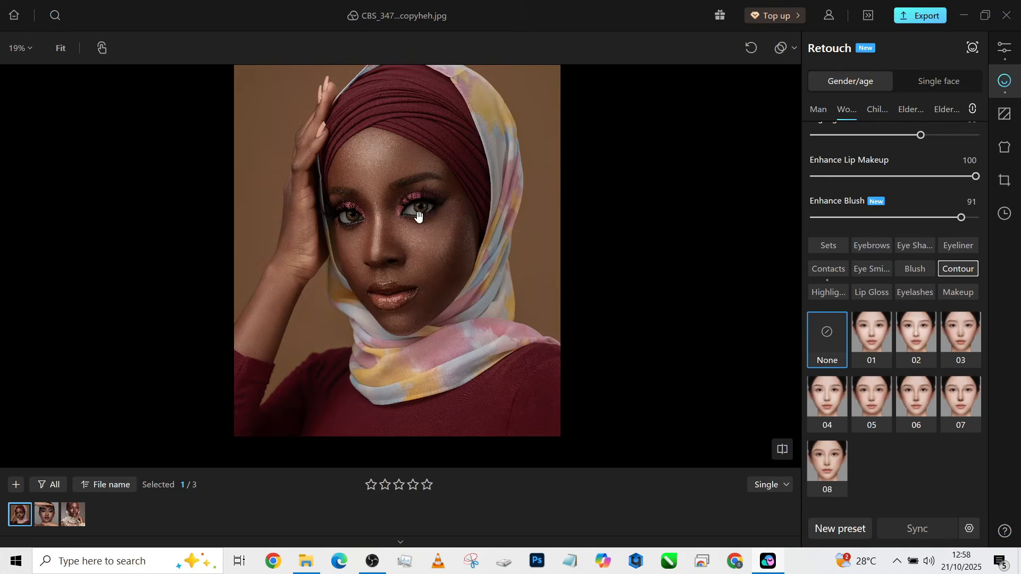
Step: In the portrait with hands framing the face, reset the global Exposure to 0 and set Highlights to -17
{"action": "left_click", "coordinate": [47, 514]}
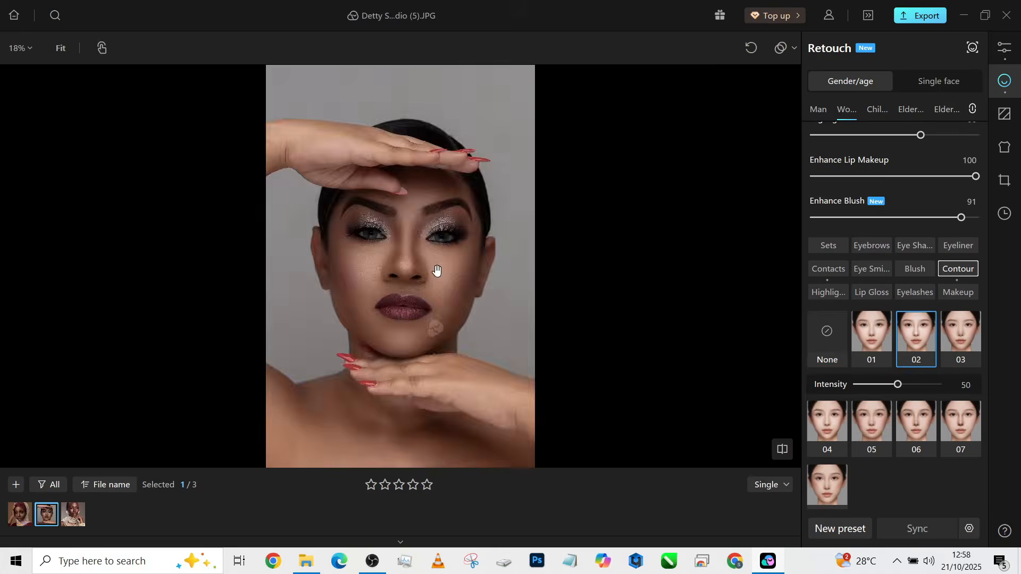
{"action": "scroll", "coordinate": [419, 239], "scroll_direction": "up", "scroll_amount": 2}
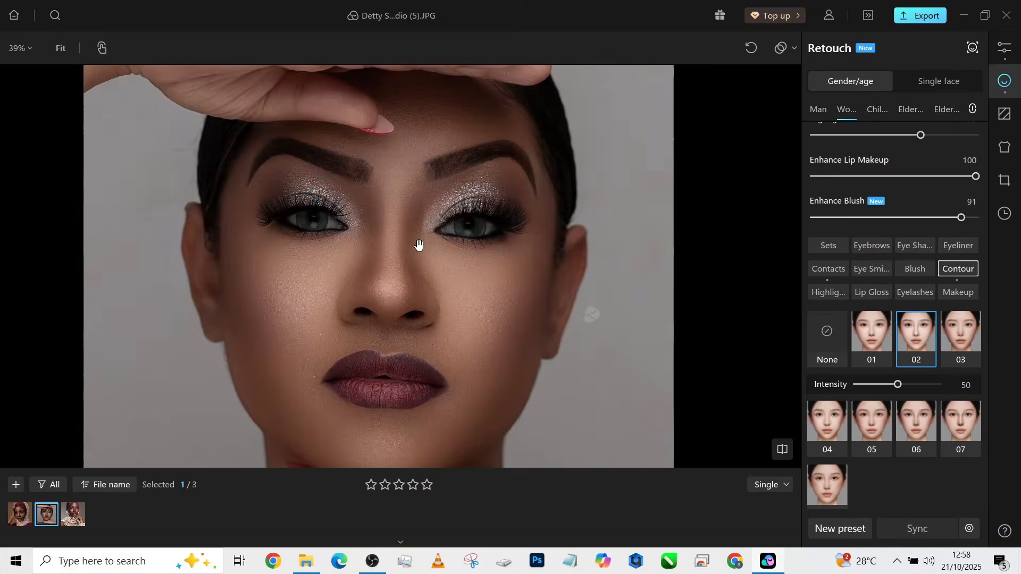
{"action": "left_click", "coordinate": [1004, 47]}
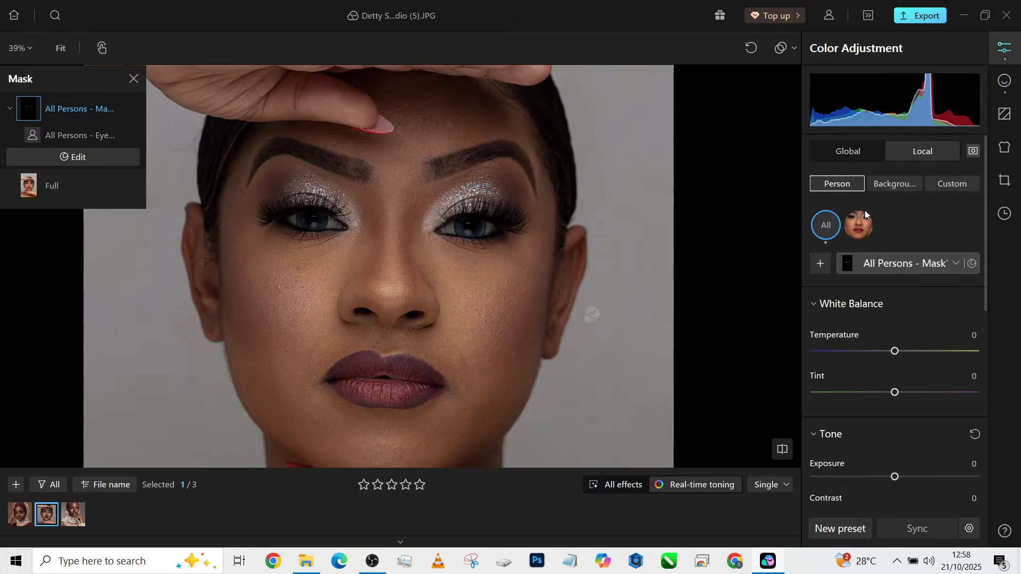
{"action": "left_click", "coordinate": [848, 154]}
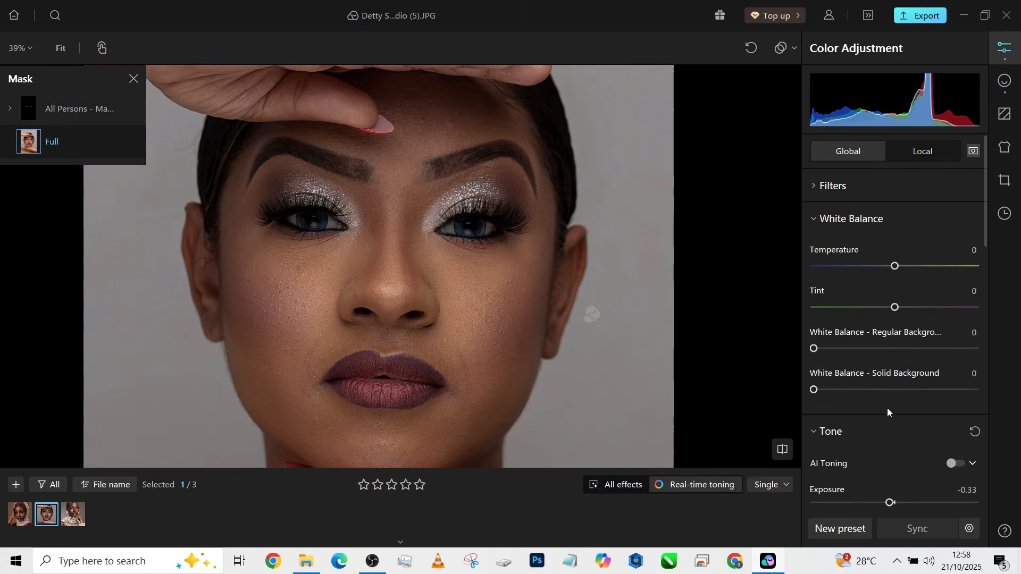
{"action": "scroll", "coordinate": [862, 401], "scroll_direction": "down", "scroll_amount": 1}
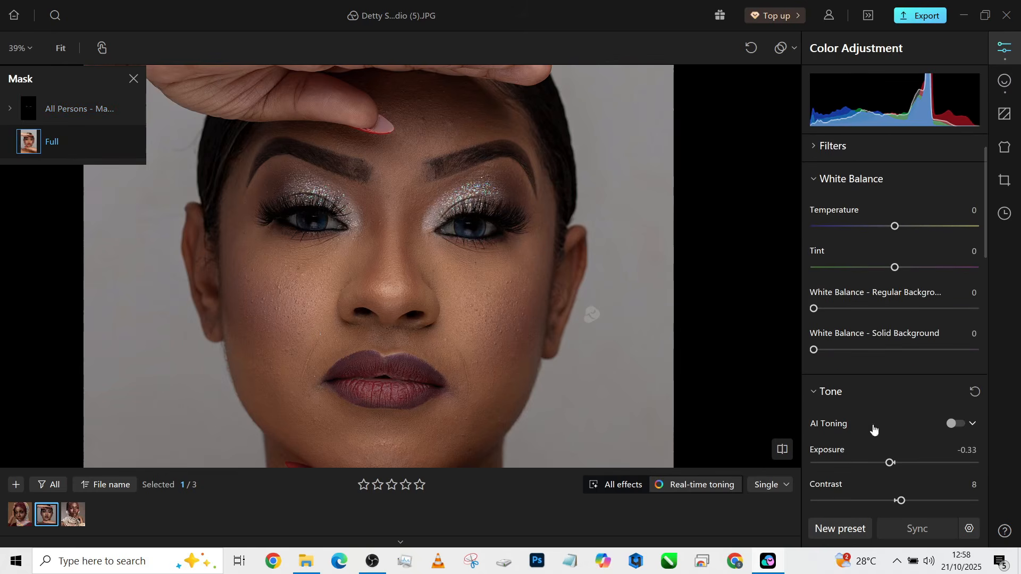
{"action": "double_click", "coordinate": [896, 462]}
{"action": "scroll", "coordinate": [904, 428], "scroll_direction": "down", "scroll_amount": 4}
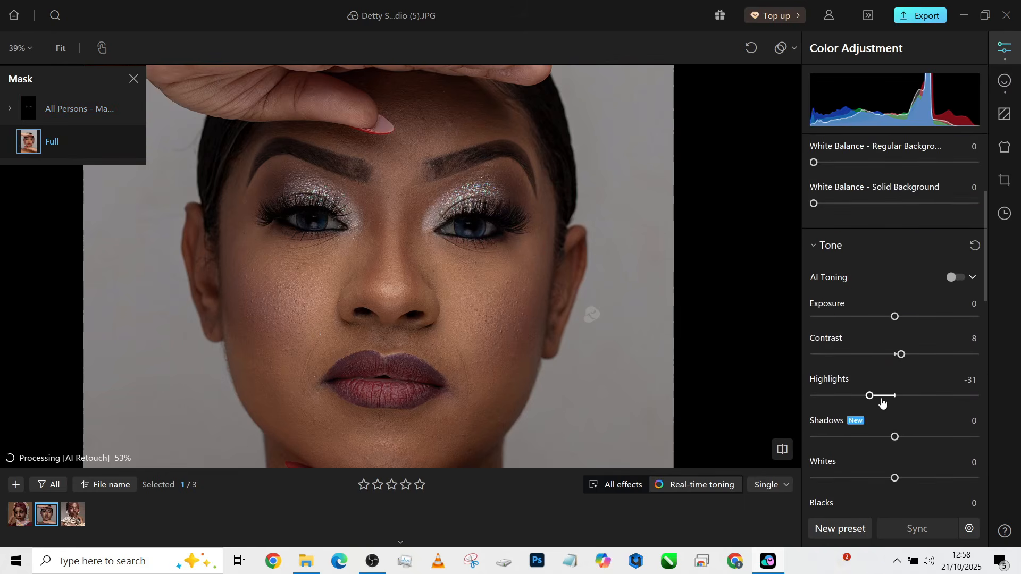
{"action": "left_click_drag", "start_coordinate": [870, 396], "coordinate": [882, 396]}
Step: Reset the HSL red saturation to 0 and set the orange saturation to -7
{"action": "scroll", "coordinate": [910, 417], "scroll_direction": "down", "scroll_amount": 3}
{"action": "scroll", "coordinate": [910, 418], "scroll_direction": "down", "scroll_amount": 5}
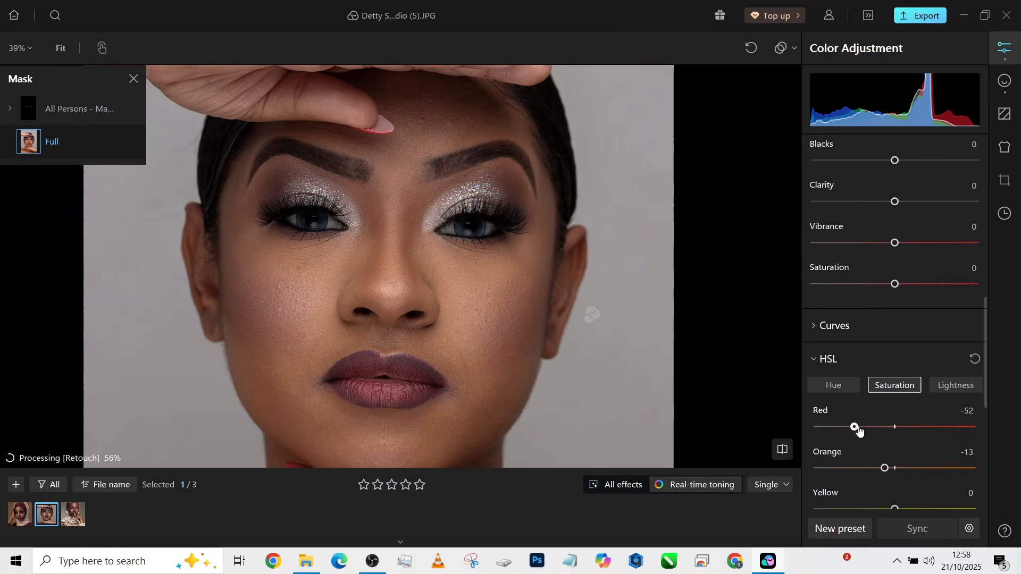
{"action": "double_click", "coordinate": [855, 426]}
{"action": "left_click_drag", "start_coordinate": [884, 468], "coordinate": [890, 472]}
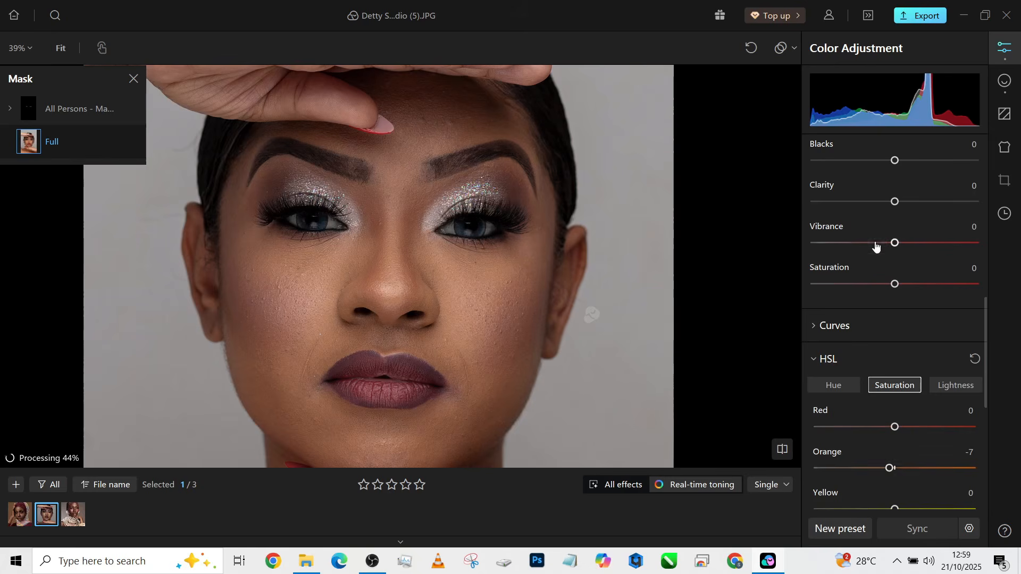
Step: Raise the global Exposure to 0.2 and check the portrait in full and up close
{"action": "scroll", "coordinate": [875, 243], "scroll_direction": "up", "scroll_amount": 6}
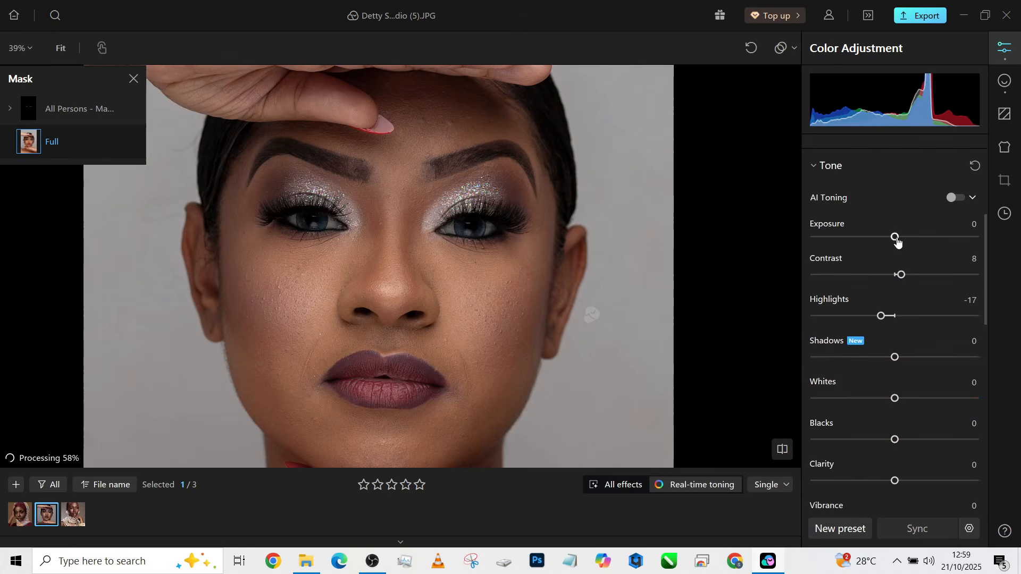
{"action": "left_click_drag", "start_coordinate": [895, 237], "coordinate": [899, 239]}
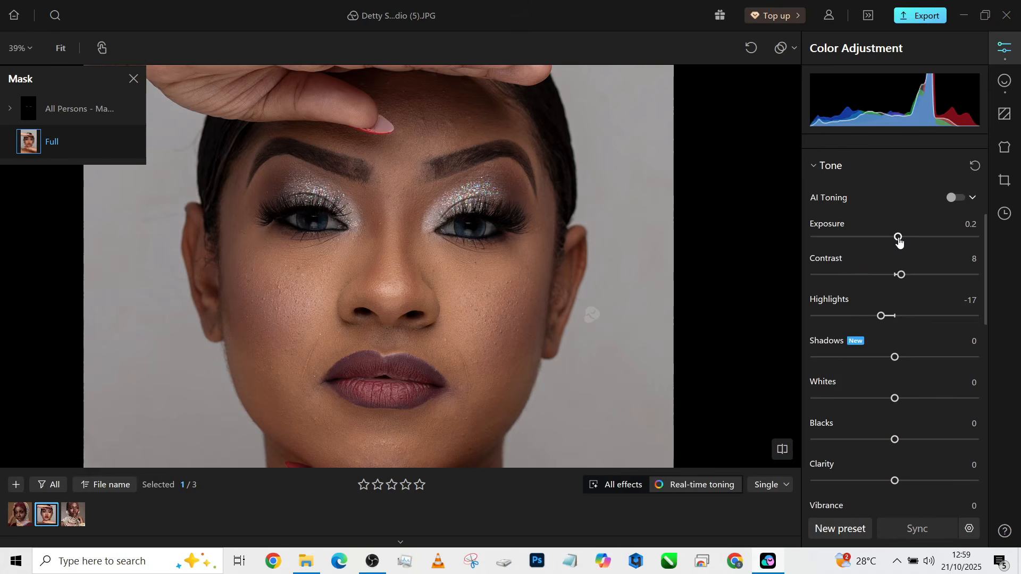
{"action": "scroll", "coordinate": [442, 215], "scroll_direction": "down", "scroll_amount": 5}
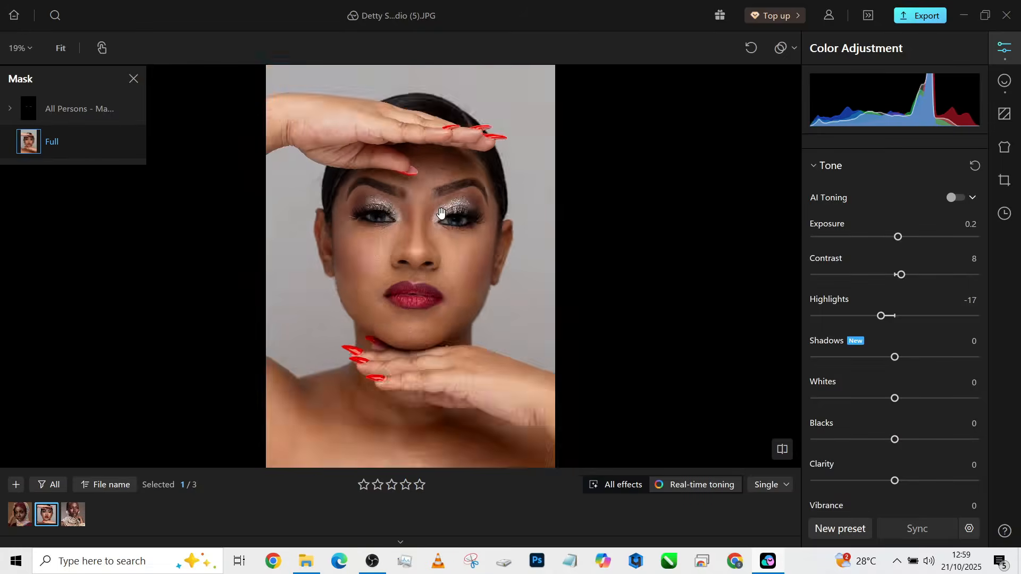
{"action": "scroll", "coordinate": [437, 214], "scroll_direction": "up", "scroll_amount": 5}
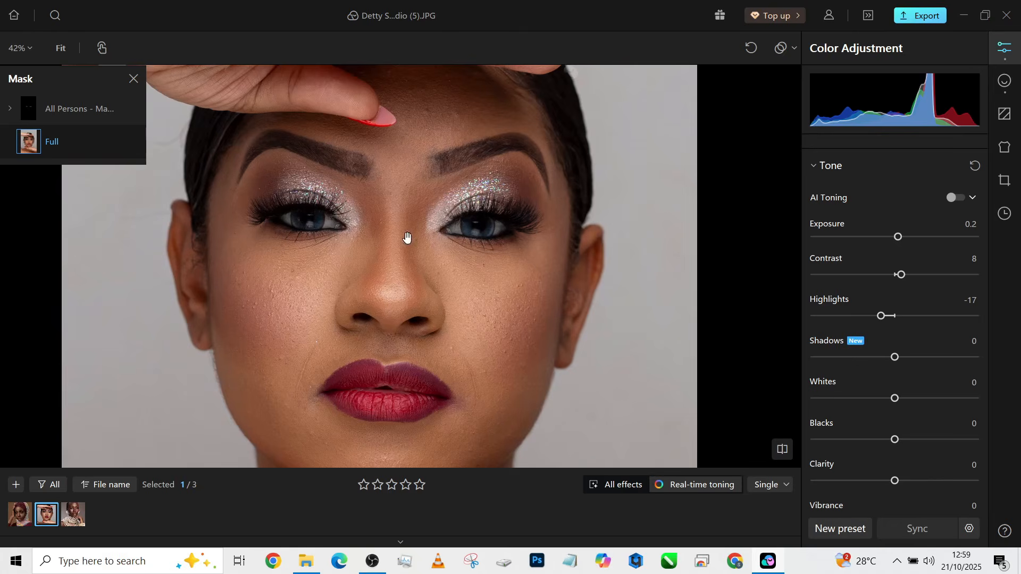
Step: Warm the retouch skin tone of the hand-framed portrait by setting its Temperature to 51
{"action": "left_click", "coordinate": [1005, 81]}
{"action": "scroll", "coordinate": [371, 242], "scroll_direction": "down", "scroll_amount": 5}
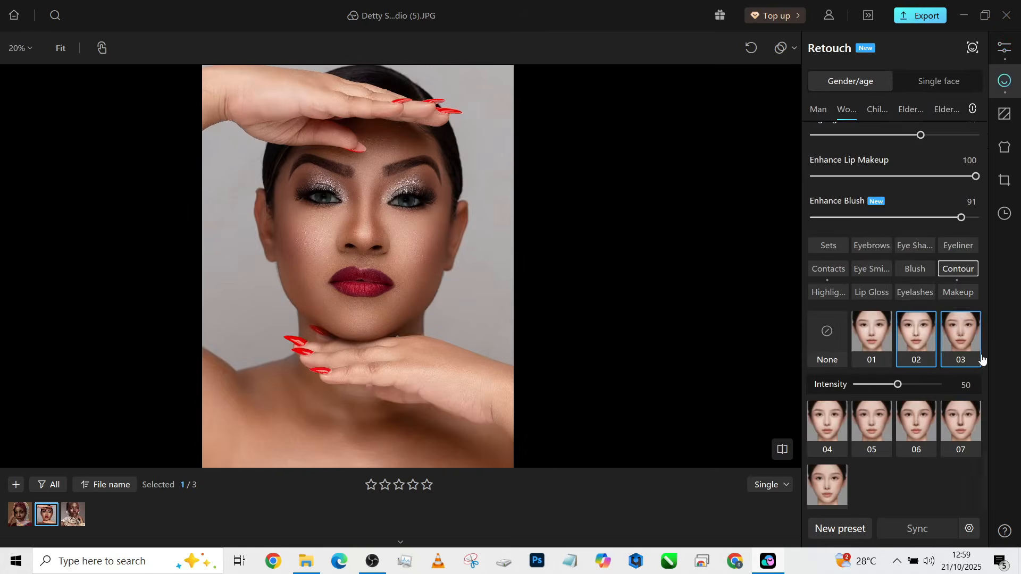
{"action": "scroll", "coordinate": [958, 394], "scroll_direction": "down", "scroll_amount": 2}
{"action": "scroll", "coordinate": [917, 325], "scroll_direction": "up", "scroll_amount": 3}
{"action": "scroll", "coordinate": [917, 321], "scroll_direction": "up", "scroll_amount": 10}
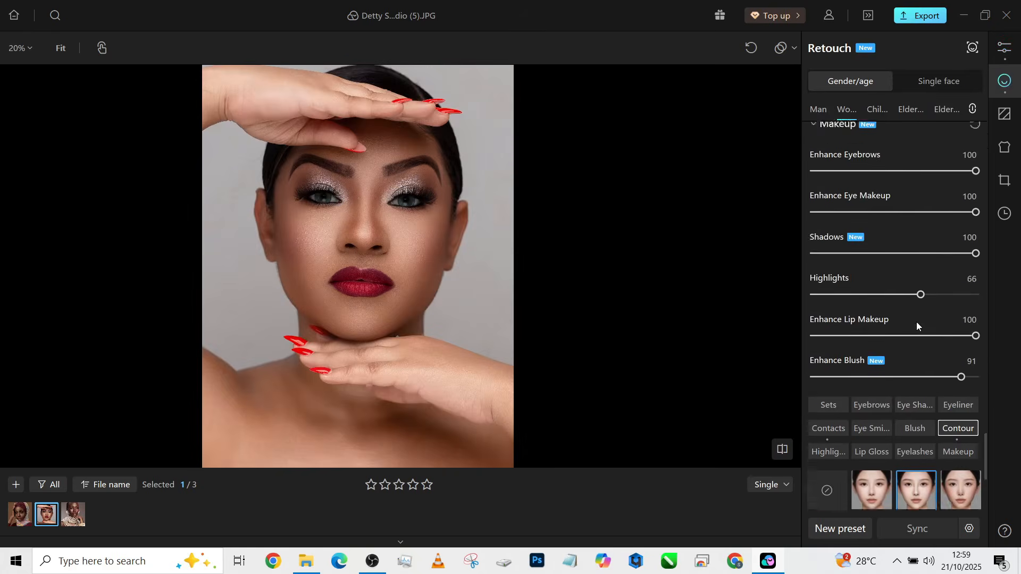
{"action": "scroll", "coordinate": [916, 322], "scroll_direction": "up", "scroll_amount": 8}
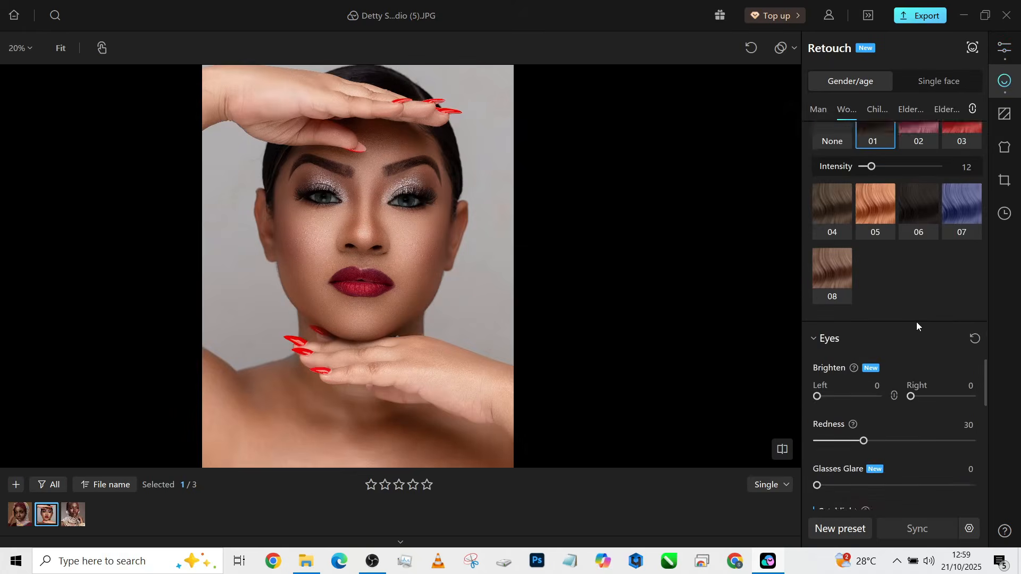
{"action": "scroll", "coordinate": [917, 321], "scroll_direction": "up", "scroll_amount": 4}
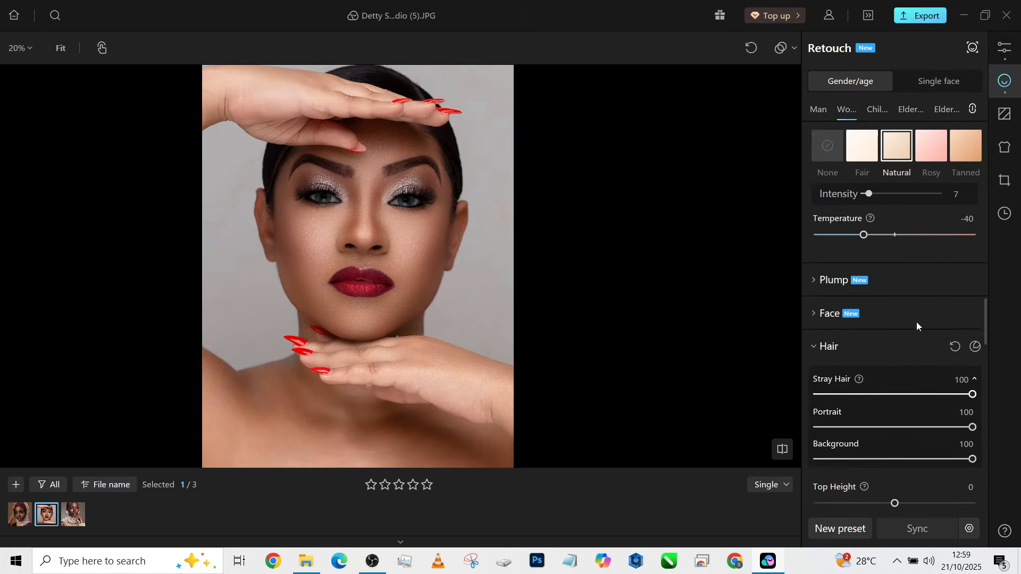
{"action": "double_click", "coordinate": [863, 303]}
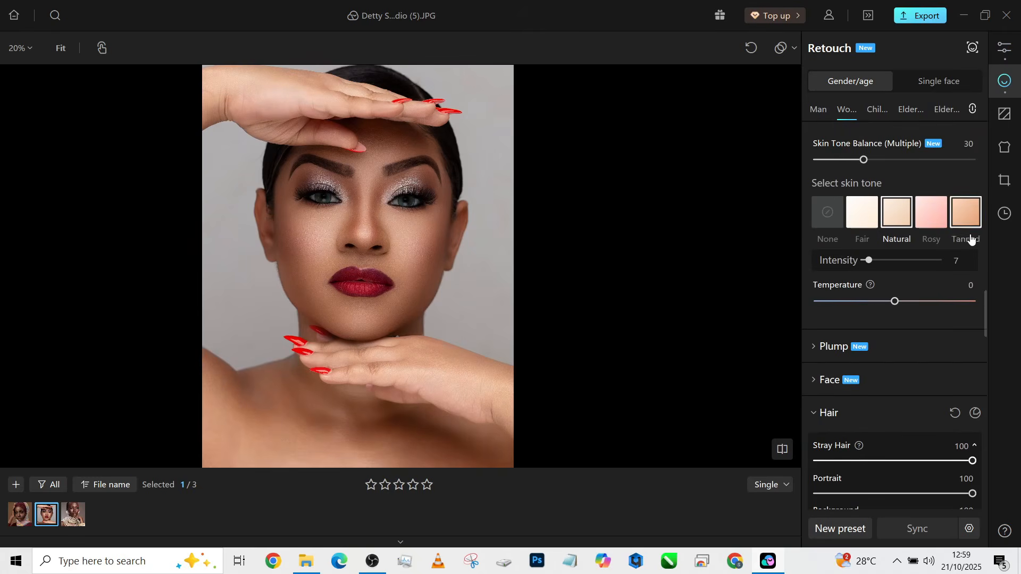
{"action": "left_click", "coordinate": [931, 303]}
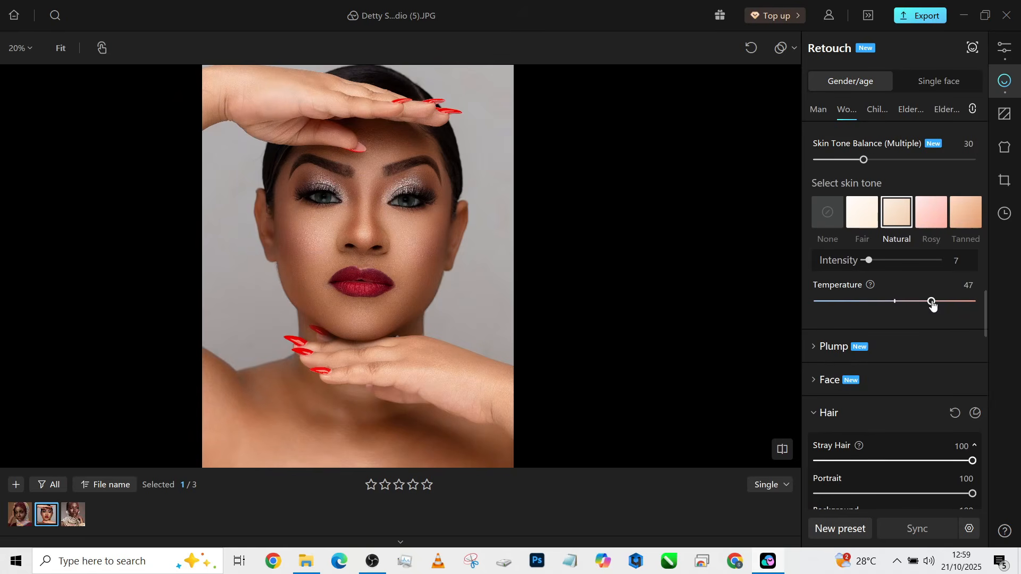
{"action": "left_click_drag", "start_coordinate": [932, 303], "coordinate": [934, 302]}
Step: Try lightening the skin tone with Brightness 19 and Whiten 7
{"action": "scroll", "coordinate": [879, 197], "scroll_direction": "up", "scroll_amount": 3}
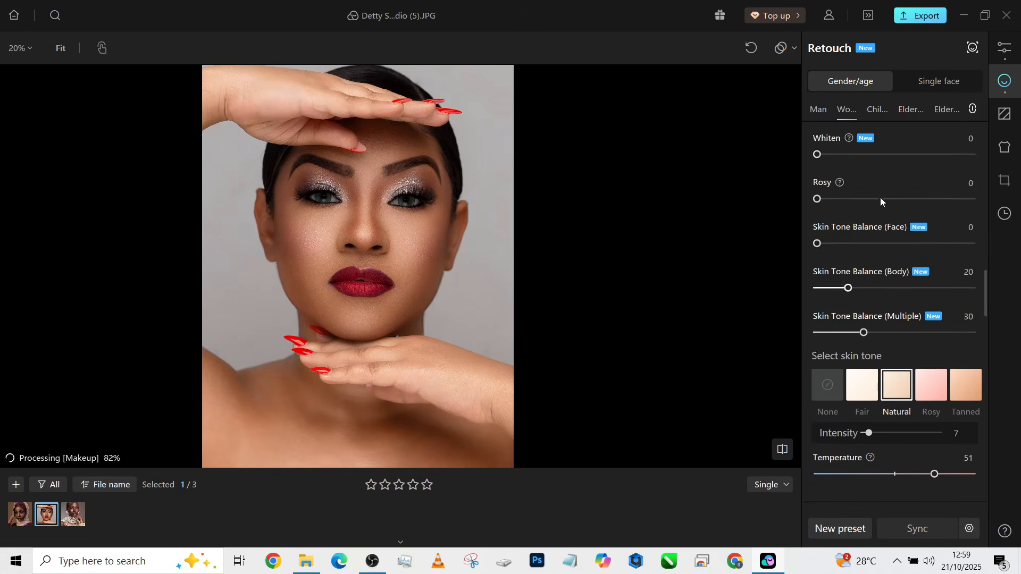
{"action": "scroll", "coordinate": [879, 198], "scroll_direction": "up", "scroll_amount": 1}
{"action": "left_click_drag", "start_coordinate": [817, 162], "coordinate": [847, 171]}
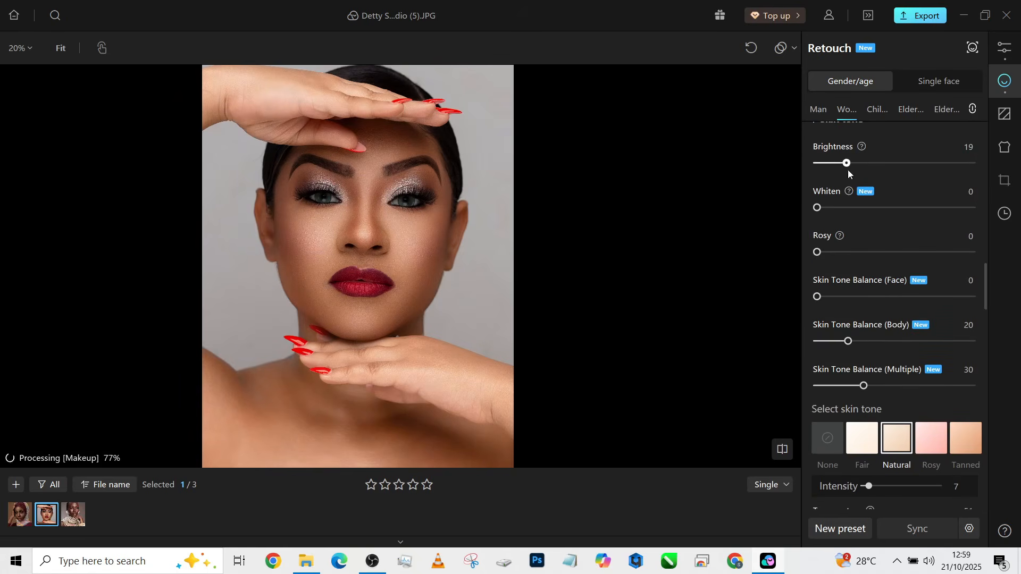
{"action": "left_click_drag", "start_coordinate": [823, 211], "coordinate": [829, 214]}
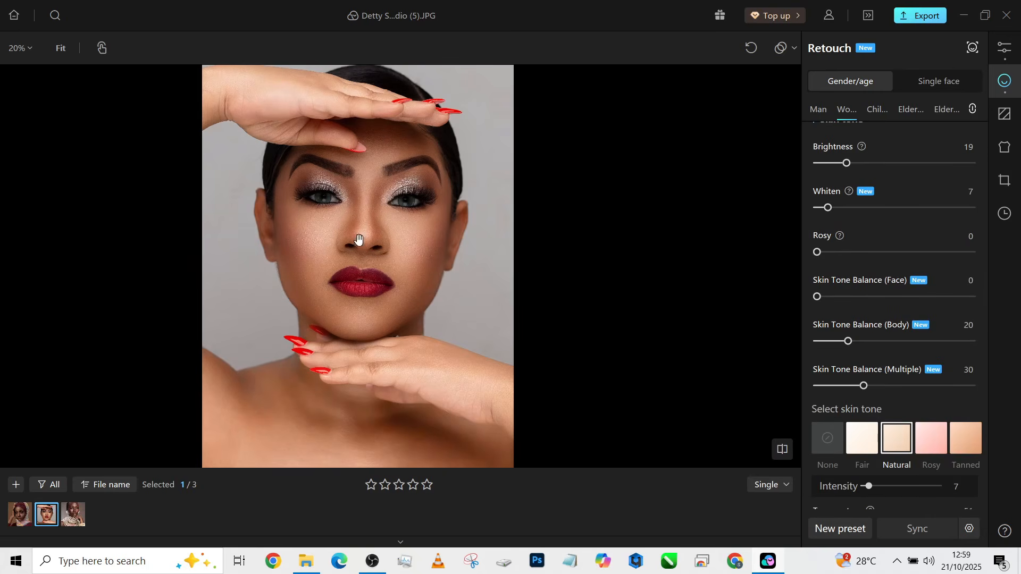
Step: Try White01 and White02 as AI Cutout backgrounds, choose Grey01 instead, and compare the portrait with the original up close
{"action": "left_click", "coordinate": [1003, 123]}
{"action": "left_click", "coordinate": [868, 234]}
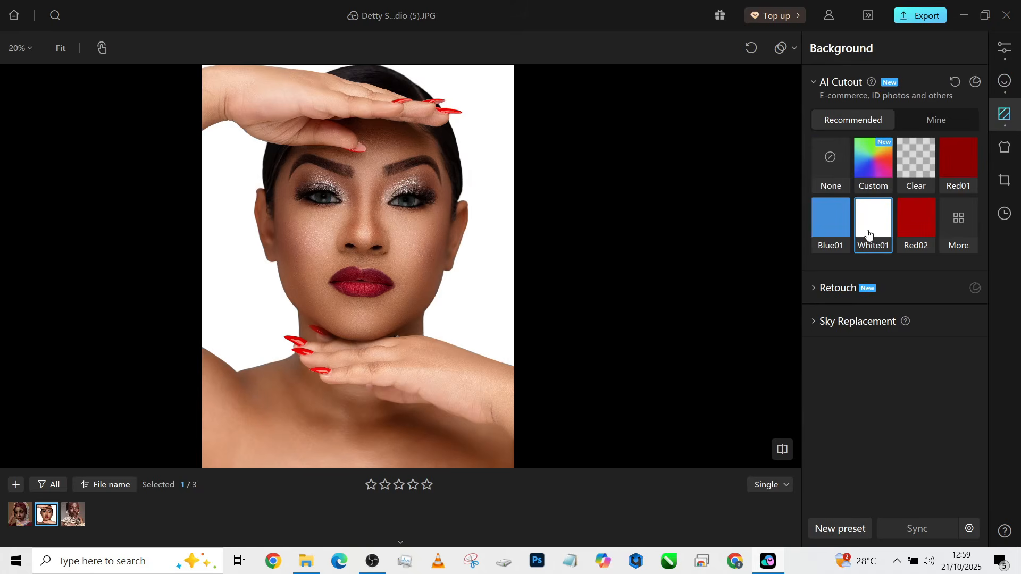
{"action": "left_click", "coordinate": [956, 221]}
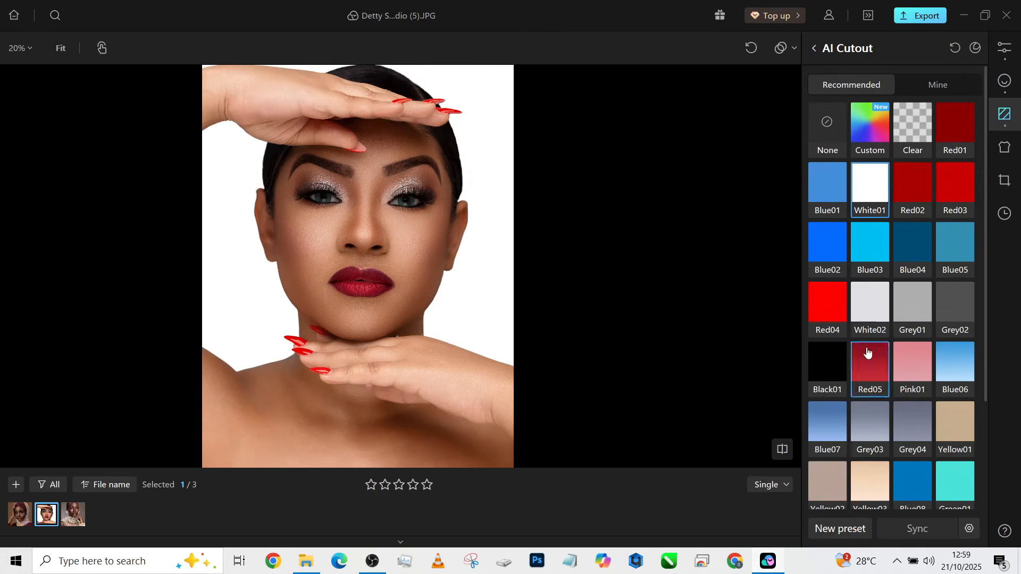
{"action": "left_click", "coordinate": [869, 311]}
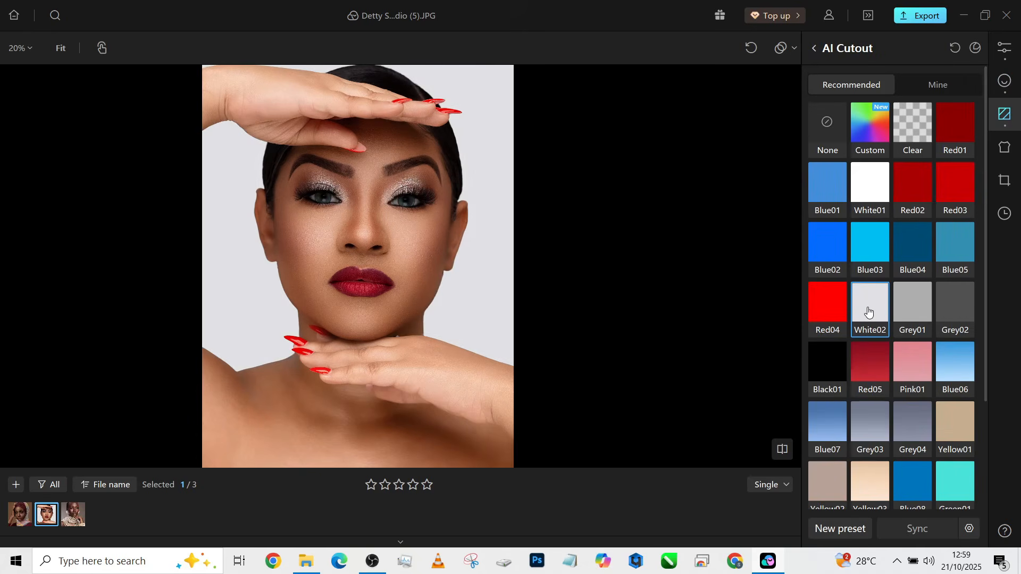
{"action": "left_click", "coordinate": [910, 303]}
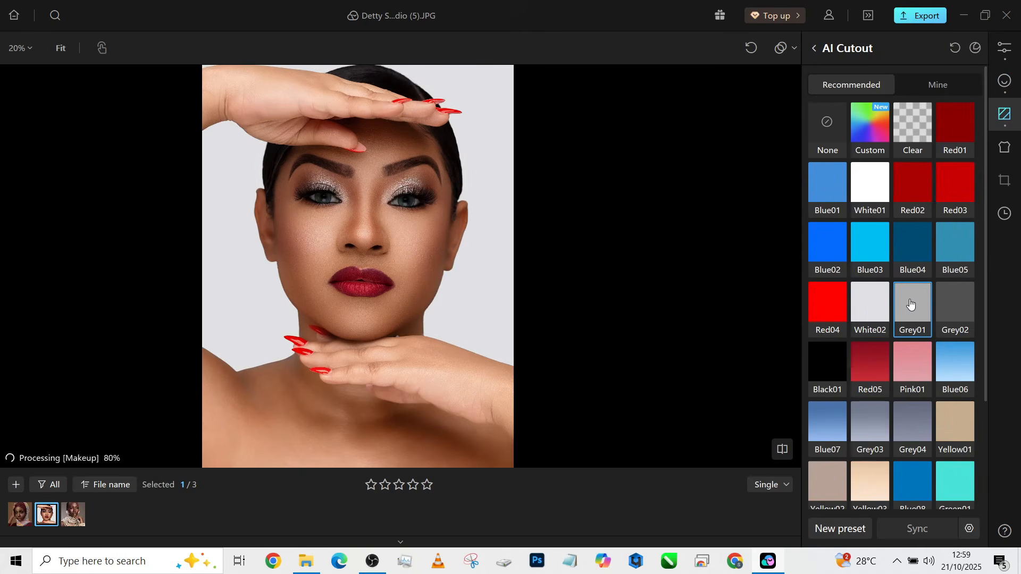
{"action": "scroll", "coordinate": [386, 250], "scroll_direction": "up", "scroll_amount": 3}
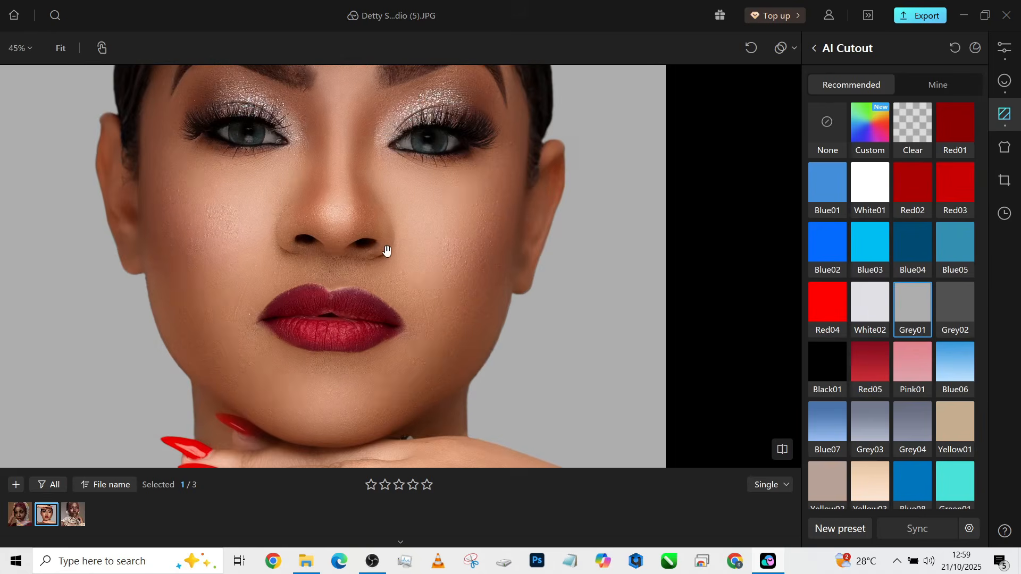
{"action": "scroll", "coordinate": [385, 252], "scroll_direction": "down", "scroll_amount": 2}
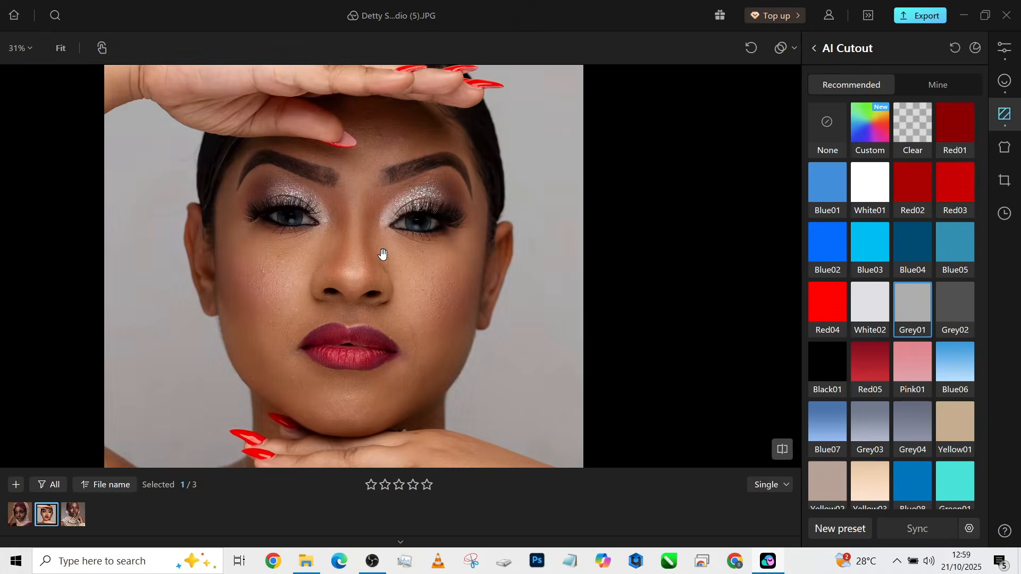
Step: Lighten the skin tone of the hand-framed portrait with Brightness 25 and Whiten 13
{"action": "left_click", "coordinate": [1004, 81]}
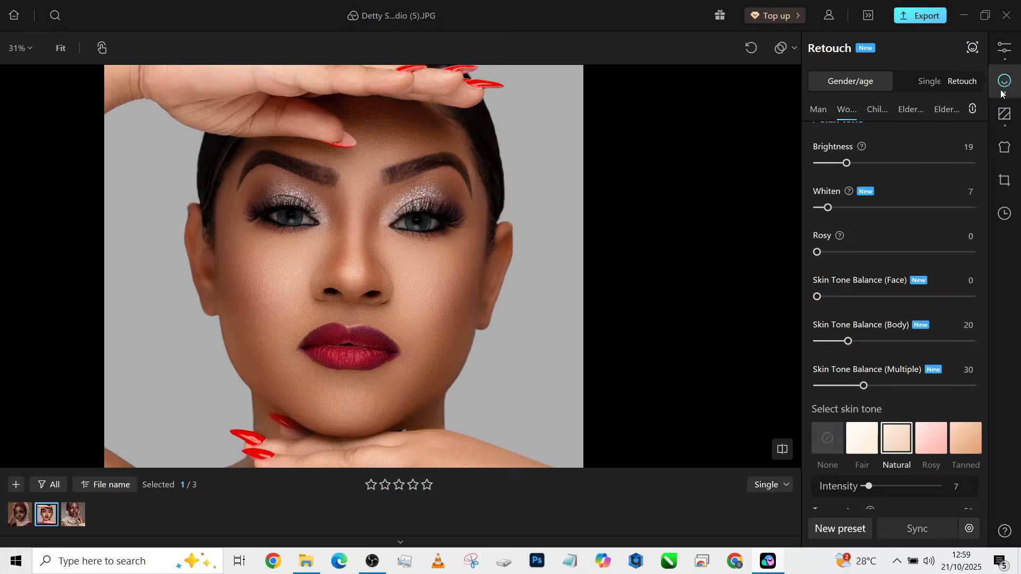
{"action": "scroll", "coordinate": [407, 215], "scroll_direction": "down", "scroll_amount": 3}
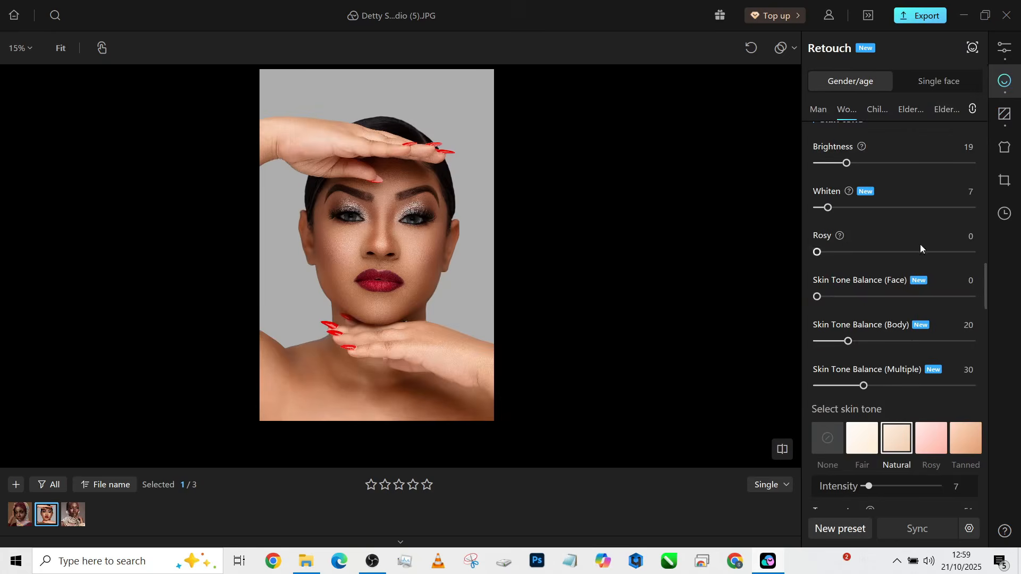
{"action": "scroll", "coordinate": [919, 244], "scroll_direction": "up", "scroll_amount": 1}
{"action": "left_click_drag", "start_coordinate": [850, 231], "coordinate": [855, 233]}
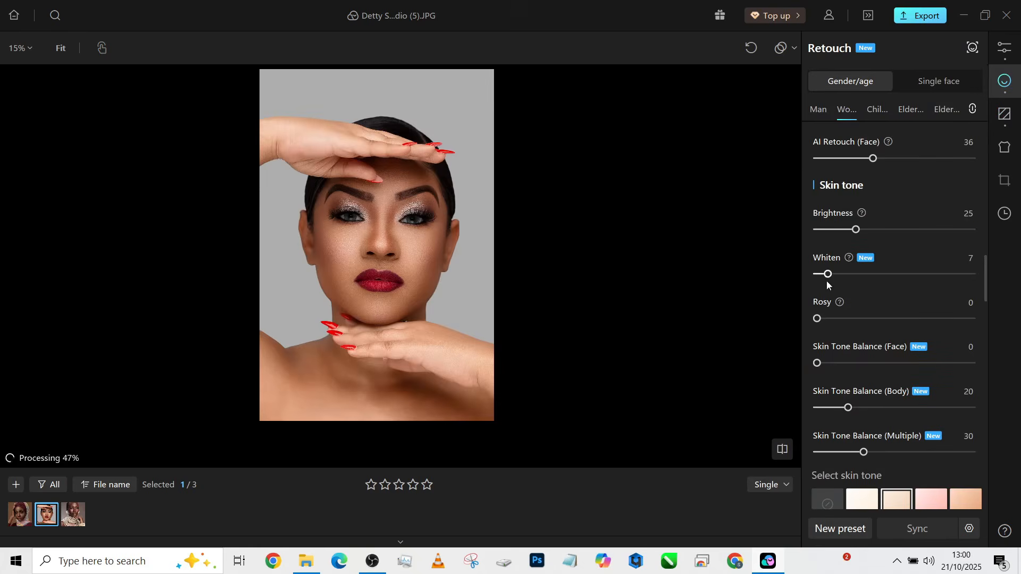
{"action": "left_click_drag", "start_coordinate": [827, 275], "coordinate": [839, 281]}
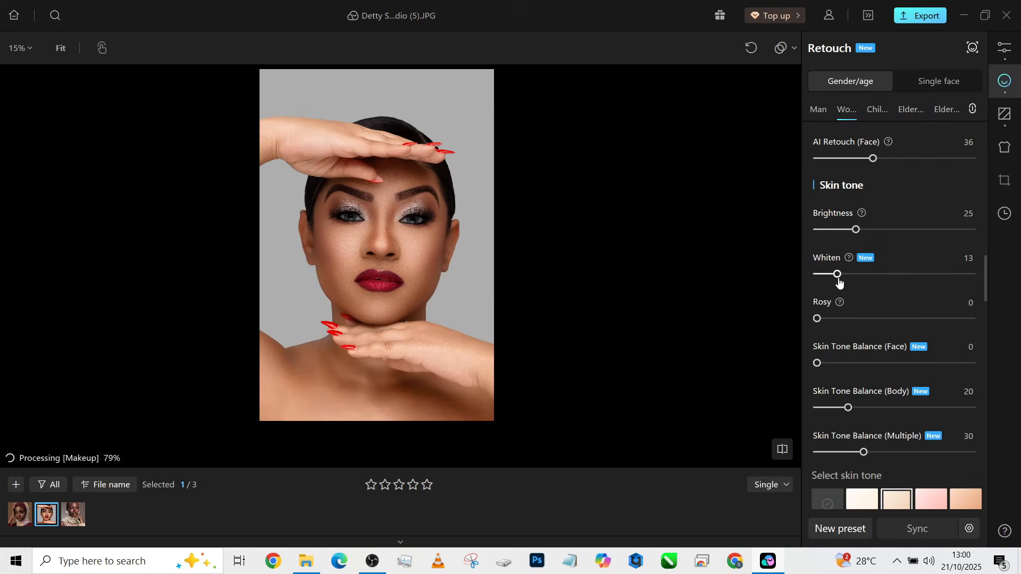
Step: Review the retouched portraits one after another, including the pearl necklace and headscarf portraits
{"action": "left_click", "coordinate": [73, 514]}
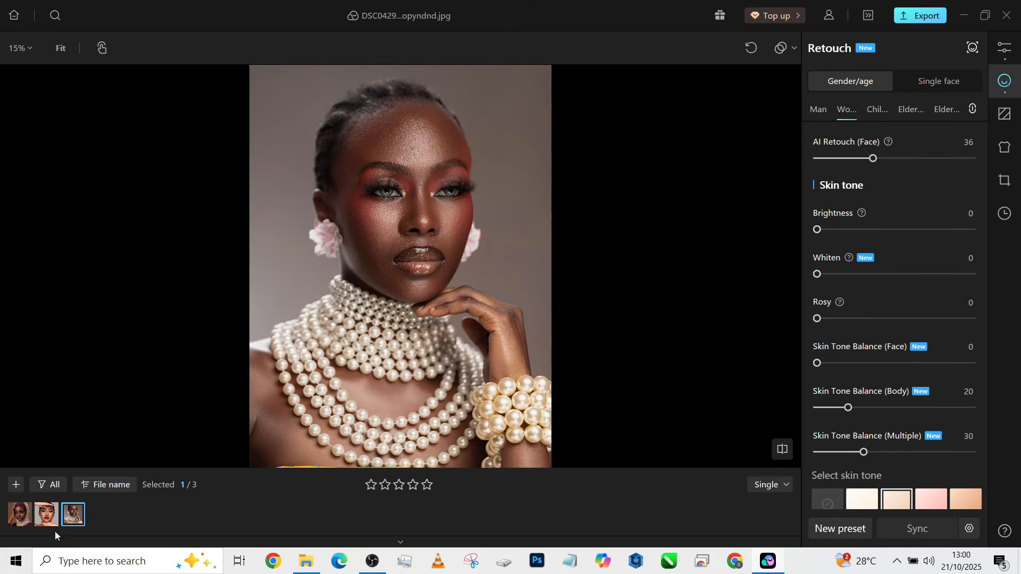
{"action": "left_click", "coordinate": [46, 514]}
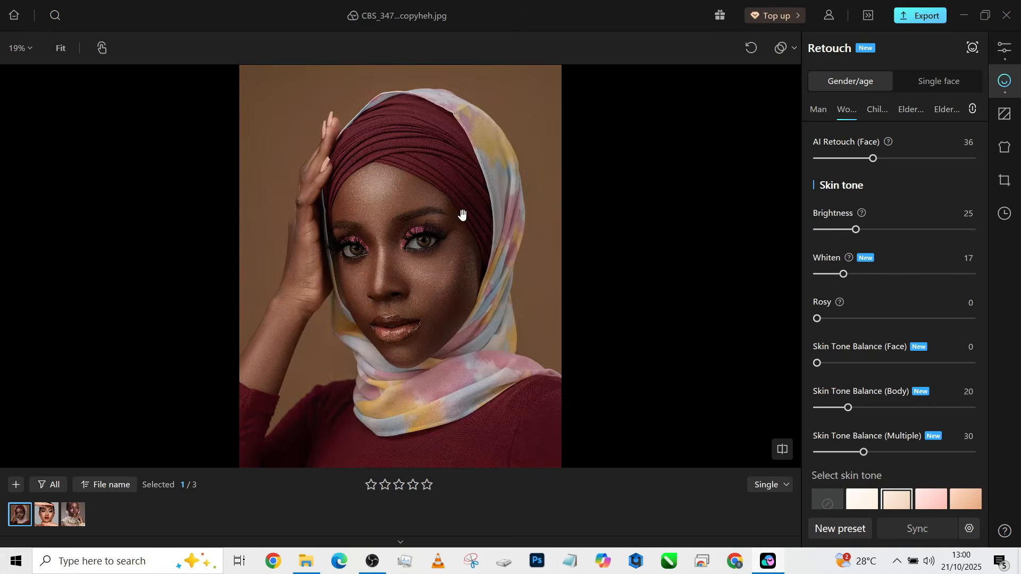
{"action": "scroll", "coordinate": [462, 215], "scroll_direction": "down", "scroll_amount": 3}
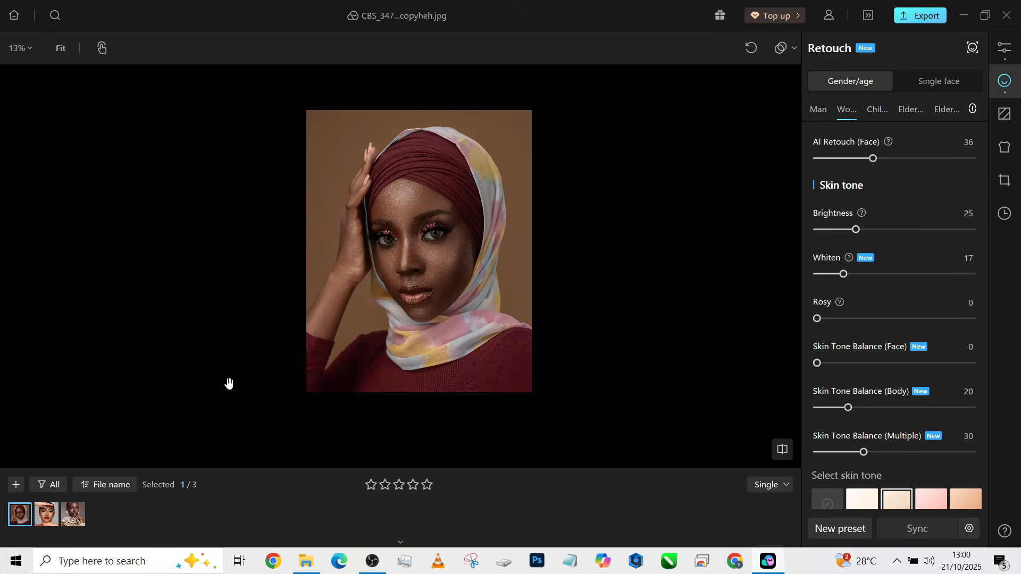
{"action": "left_click", "coordinate": [76, 512]}
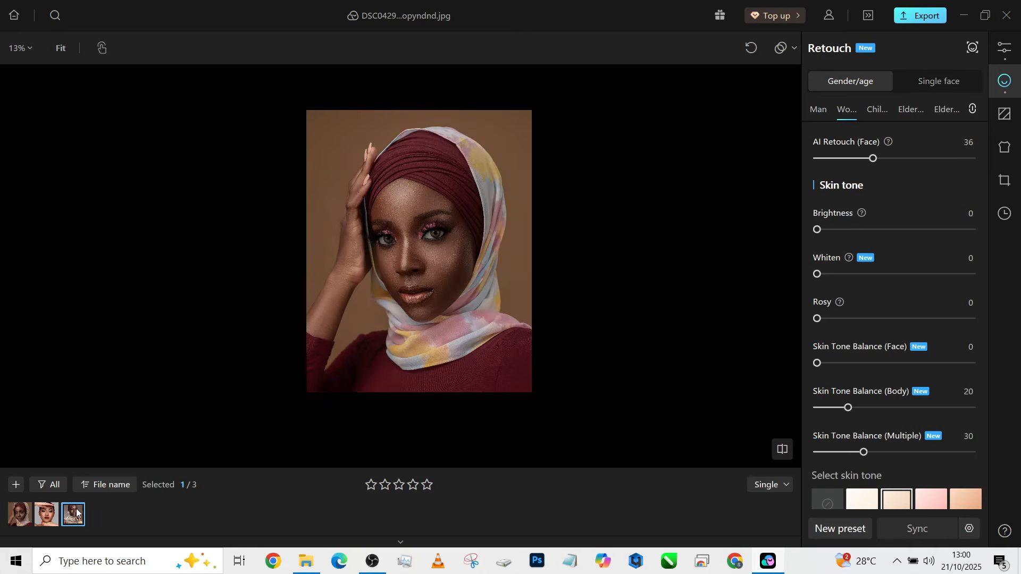